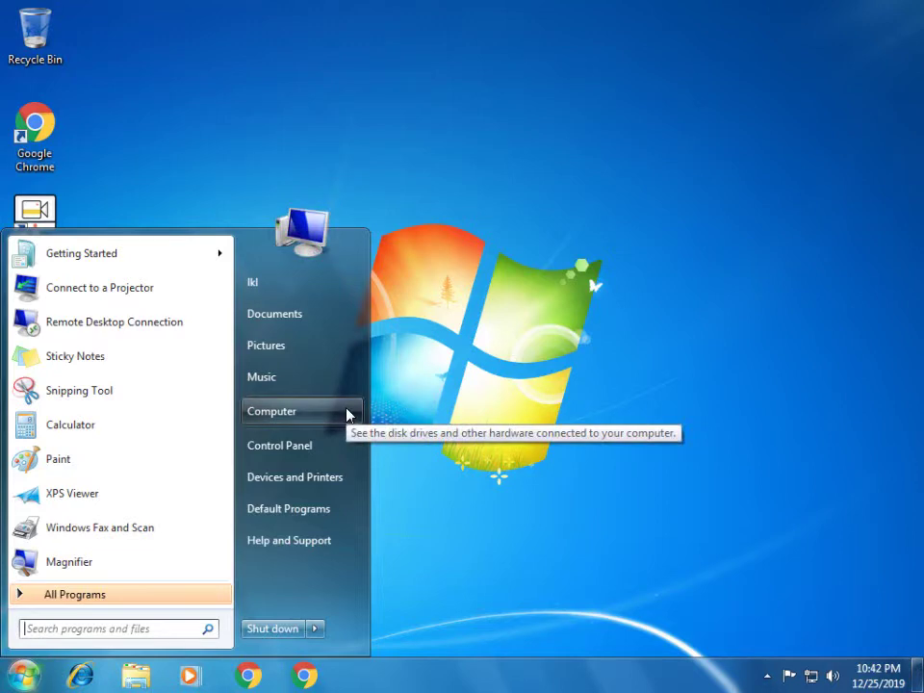
Step: Open Computer Management from the Computer context menu and show Device Manager
right_click(349, 415)
left_click(478, 444)
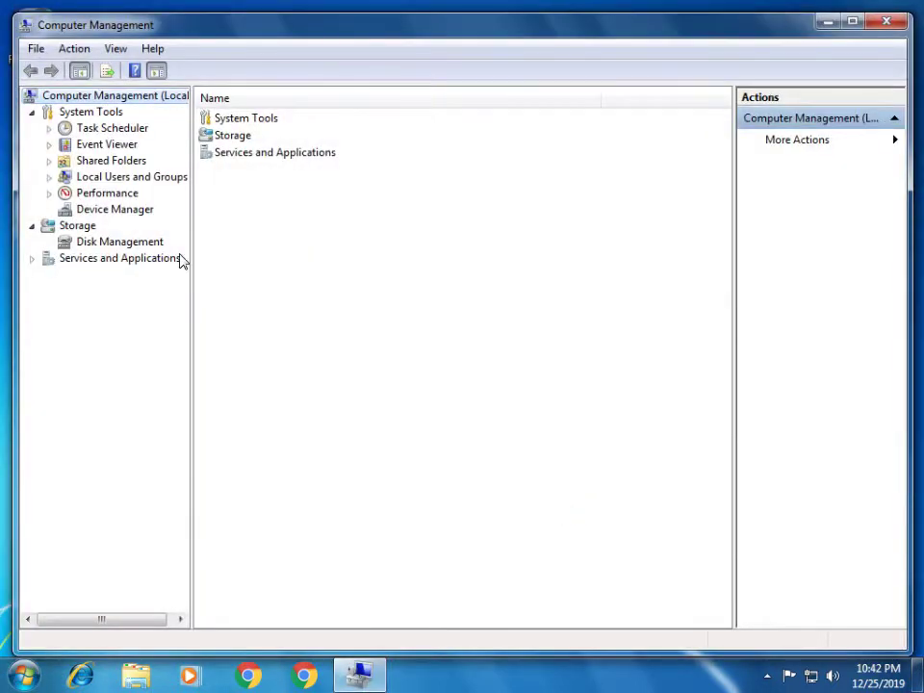
left_click(142, 210)
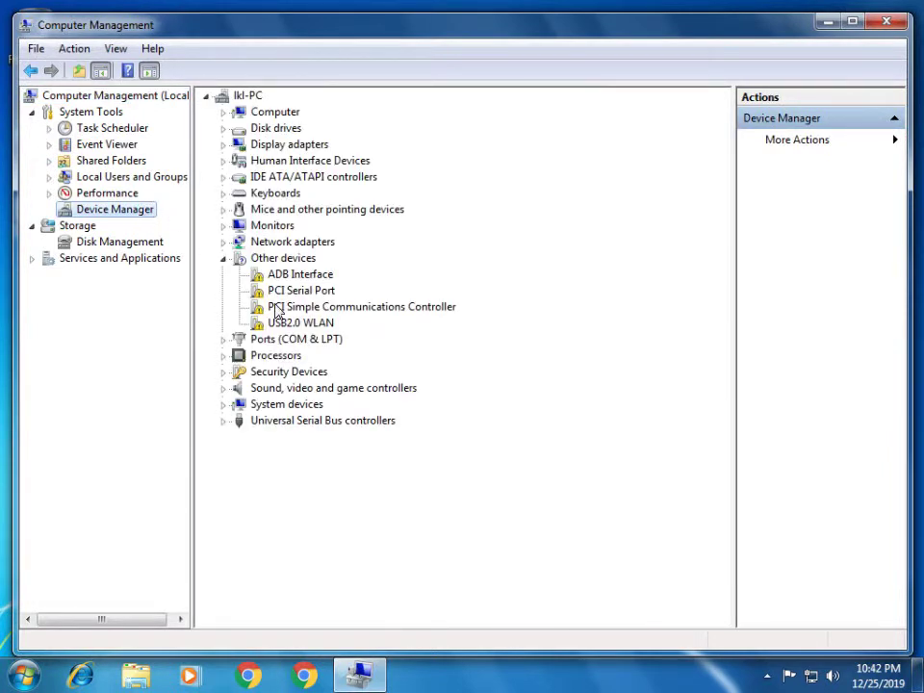
Step: Check the network connection status from the taskbar, then close Computer Management
left_click(830, 23)
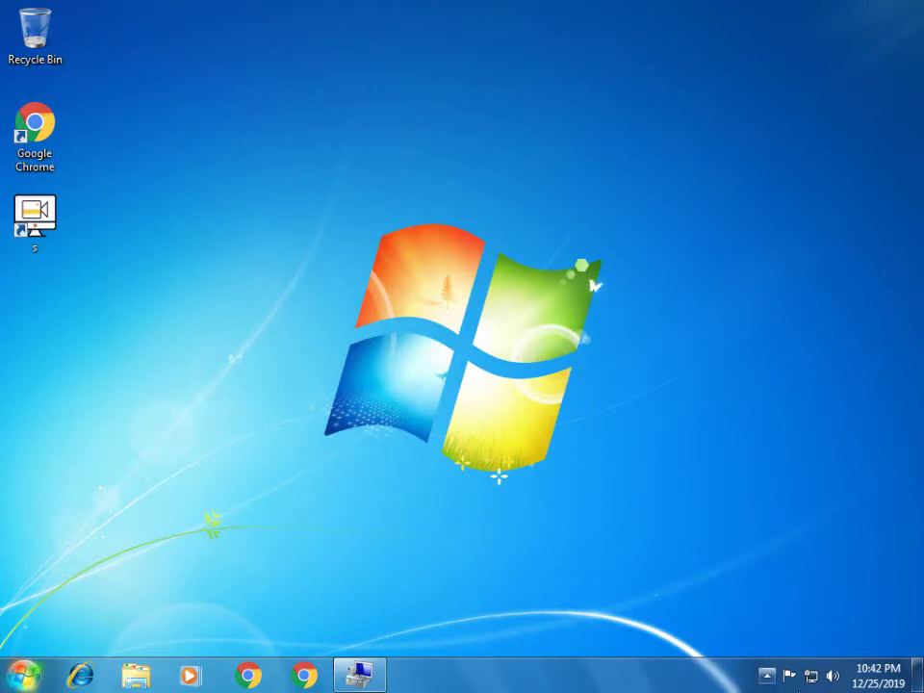
left_click(812, 677)
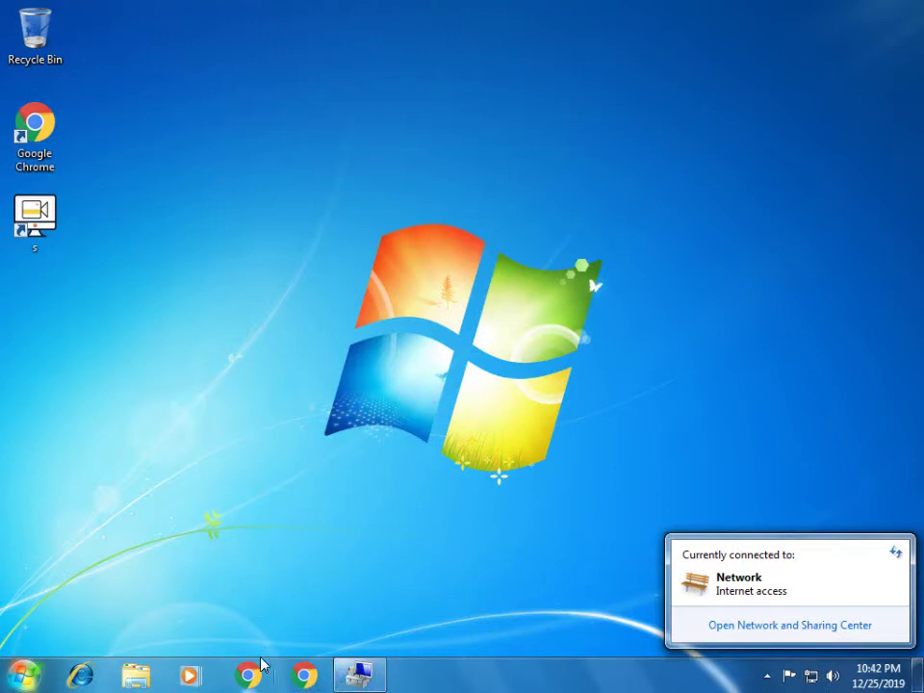
left_click(361, 672)
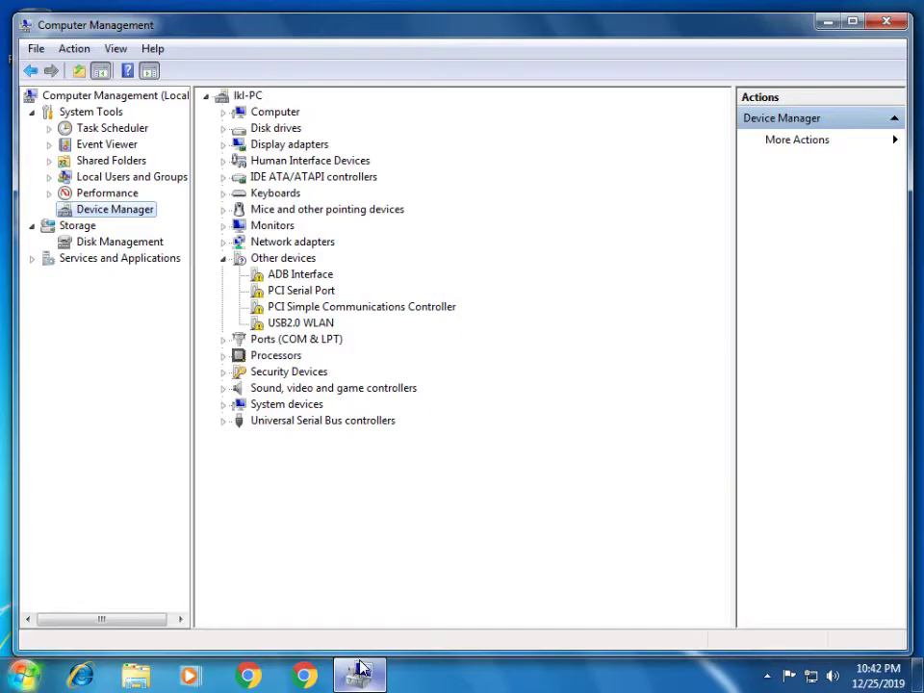
key("alt+F4")
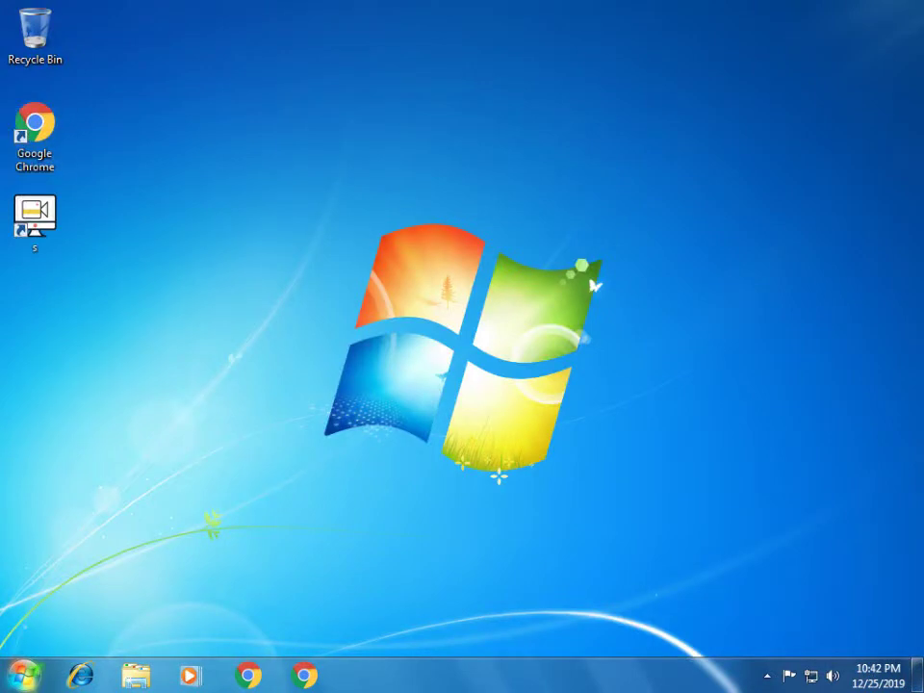
Step: Reopen Device Manager and select USB2.0 WLAN under Other devices
left_click(12, 683)
right_click(269, 414)
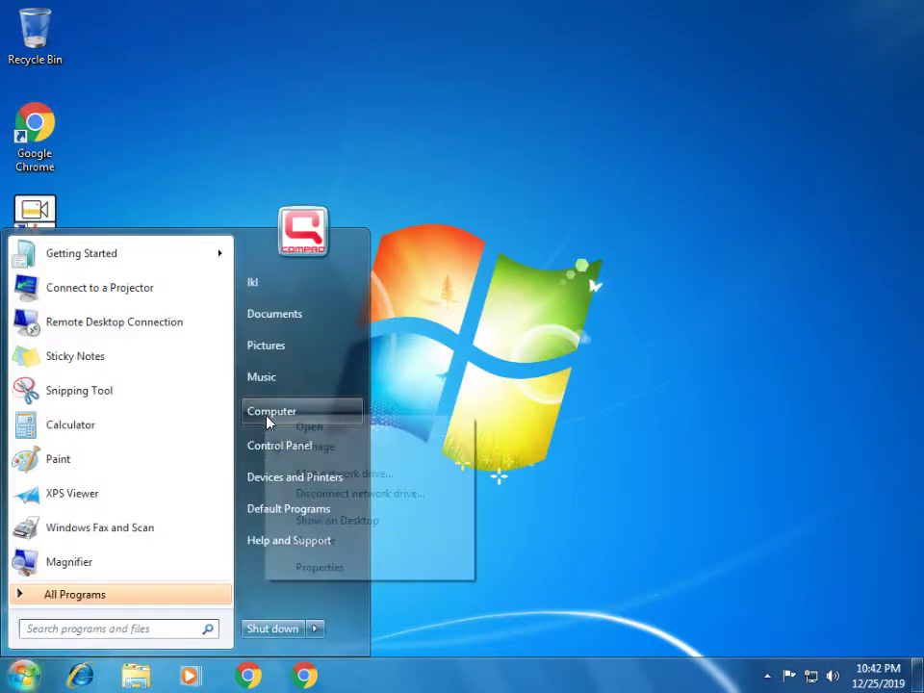
key("Escape")
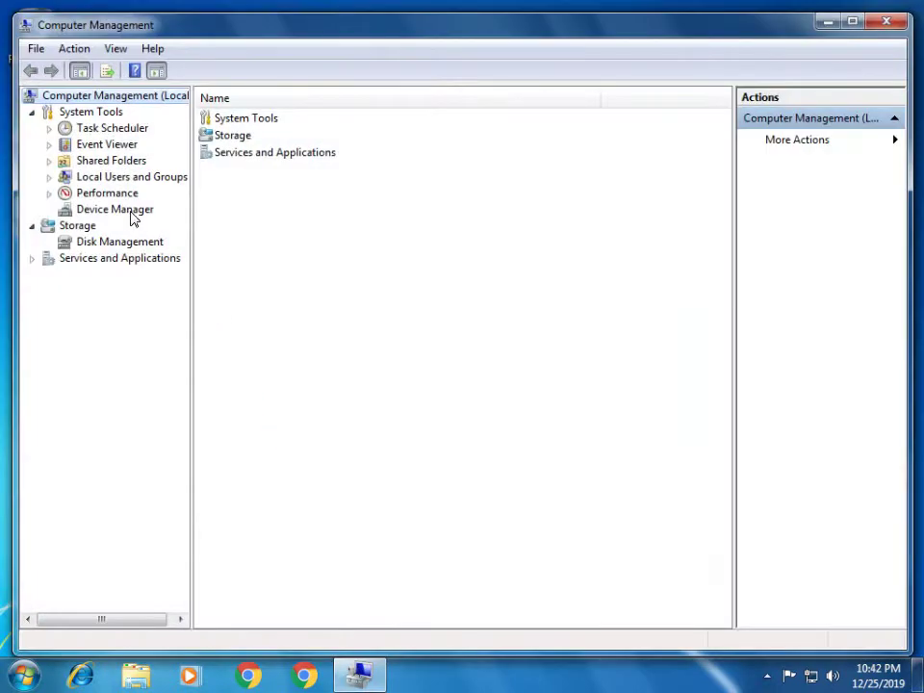
left_click(132, 212)
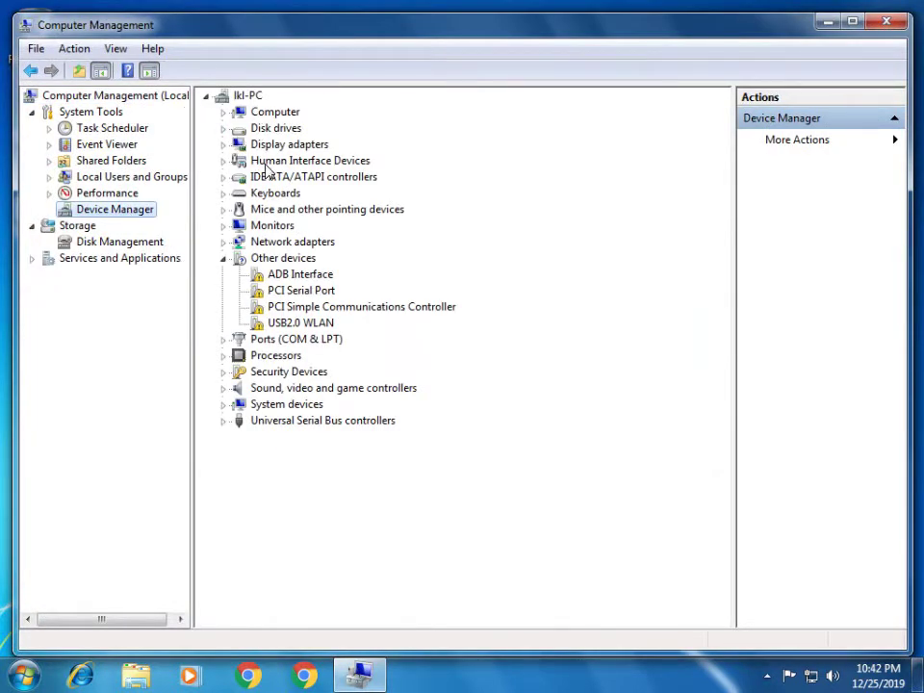
left_click(308, 323)
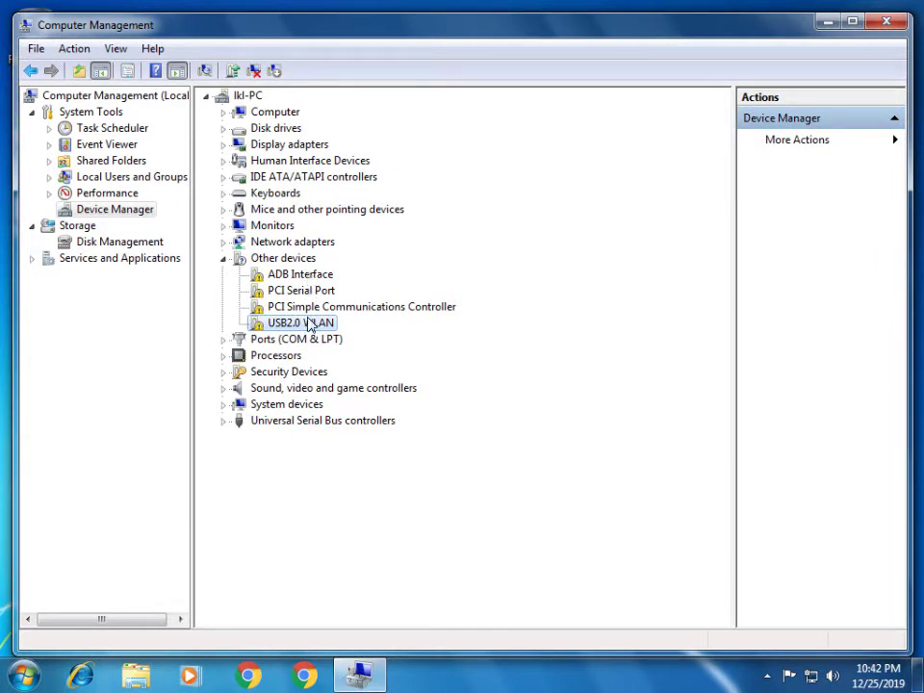
Step: Show the USB2.0 WLAN device's Hardware Ids on its Properties Details tab
left_click(270, 293)
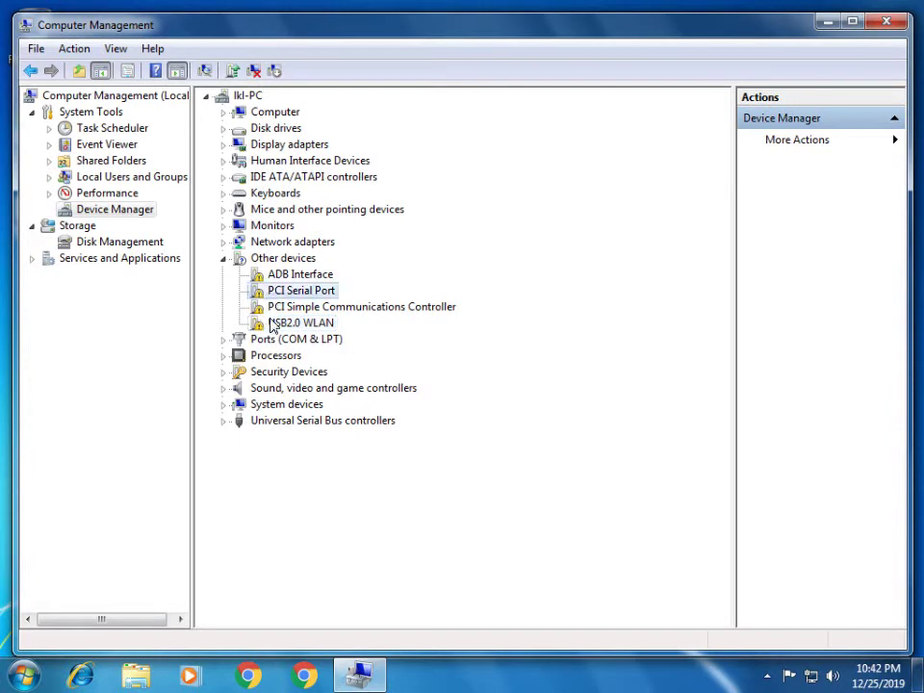
right_click(269, 323)
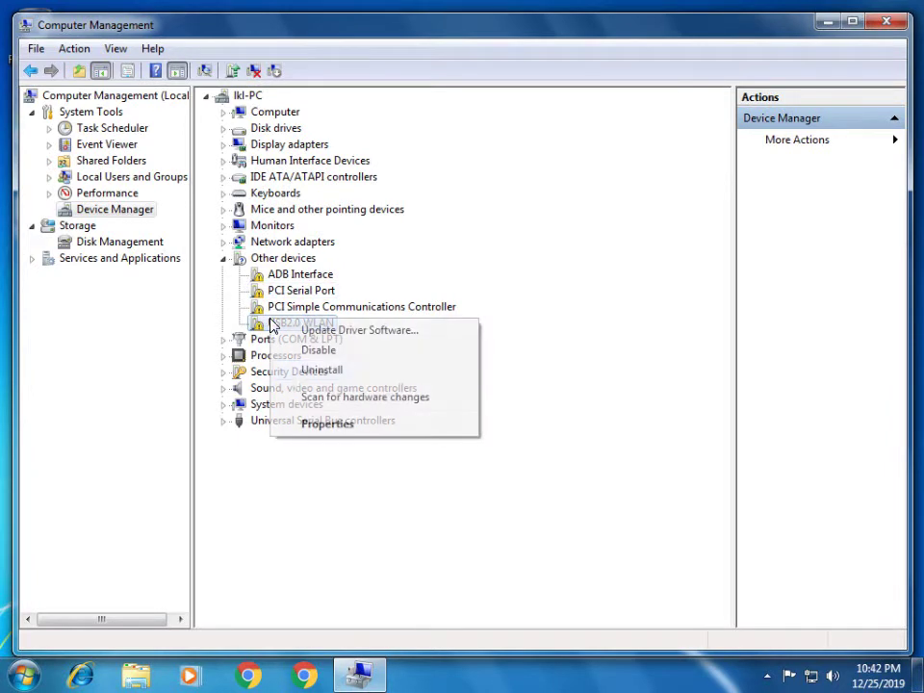
left_click(316, 429)
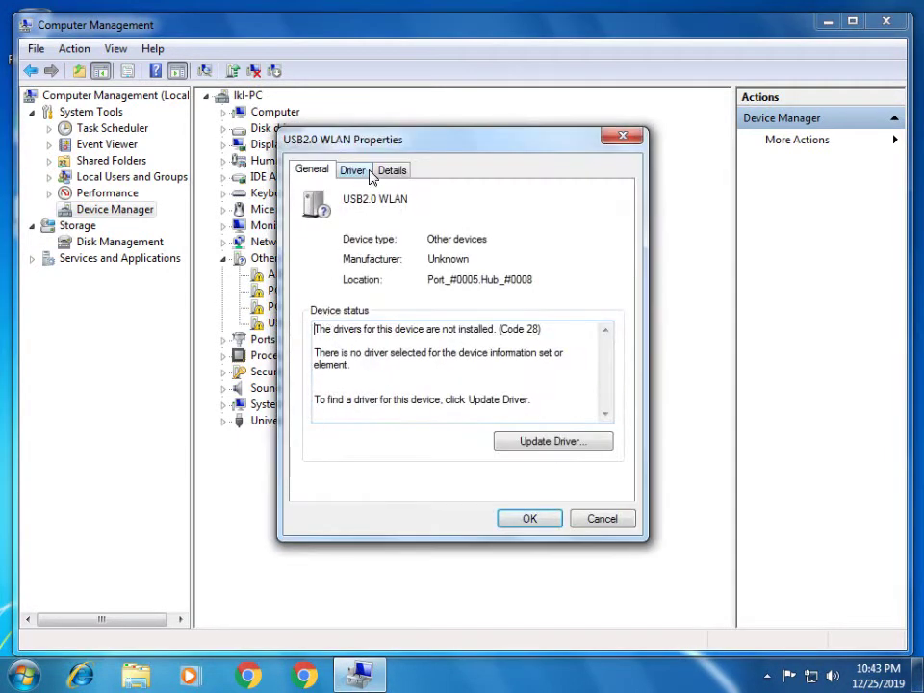
left_click(390, 172)
left_click(377, 262)
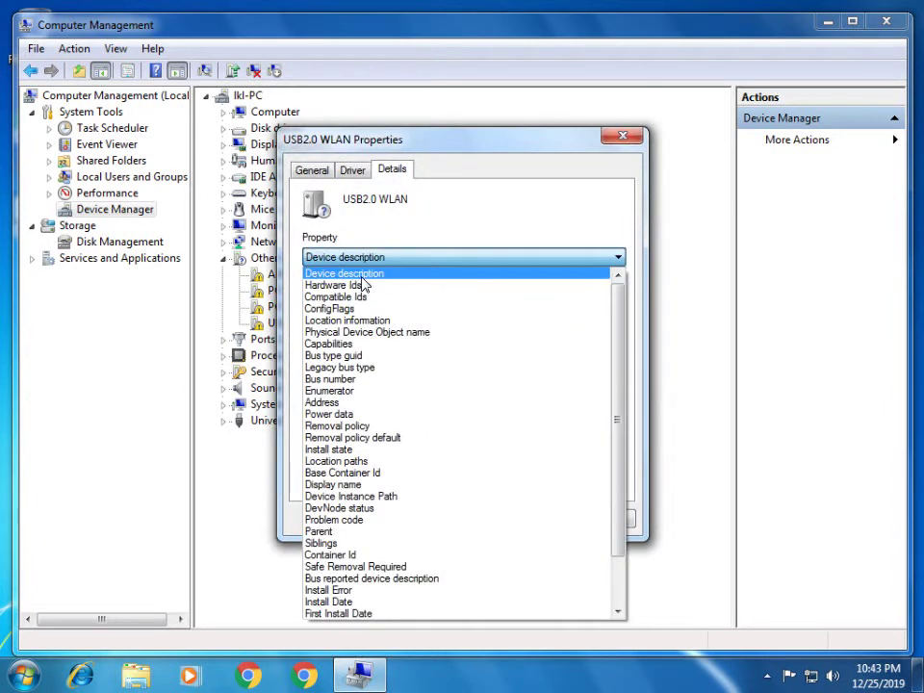
left_click(358, 289)
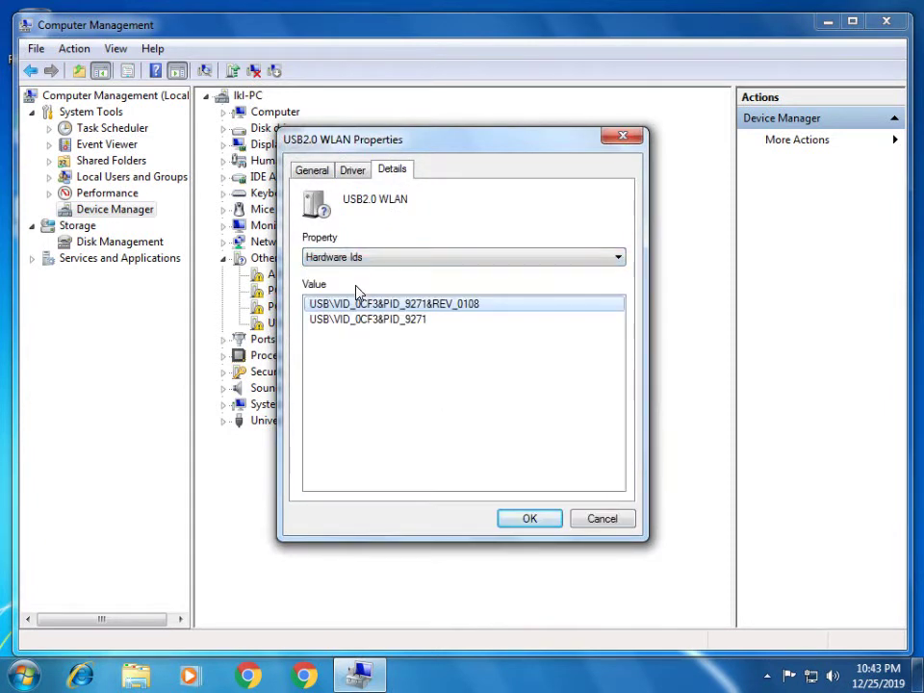
Step: Copy the shorter ID USB\VID_0CF3&PID_9271 and open a browser window
left_click(392, 326)
right_click(397, 323)
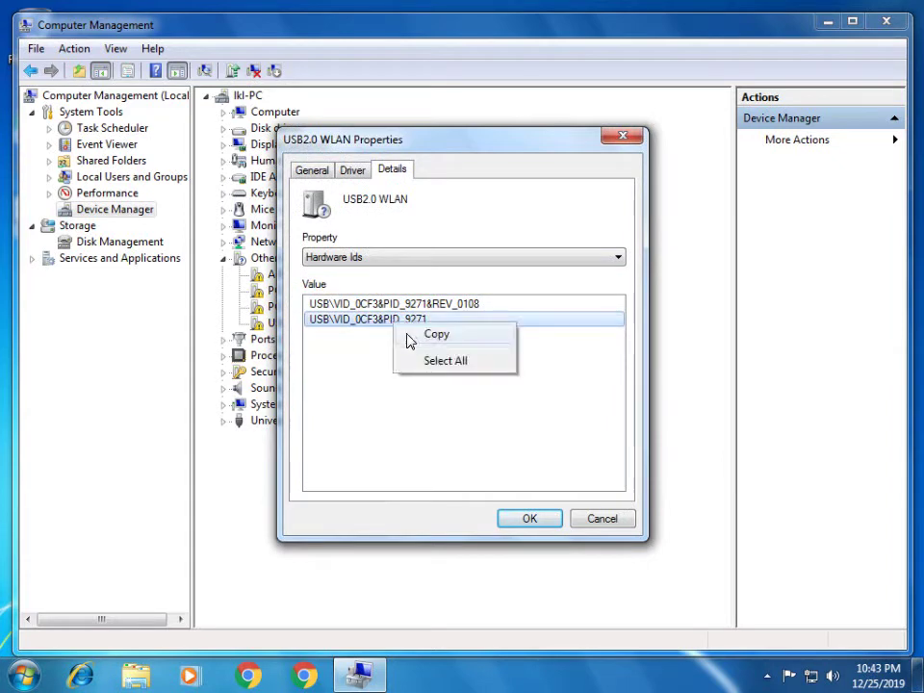
left_click(407, 336)
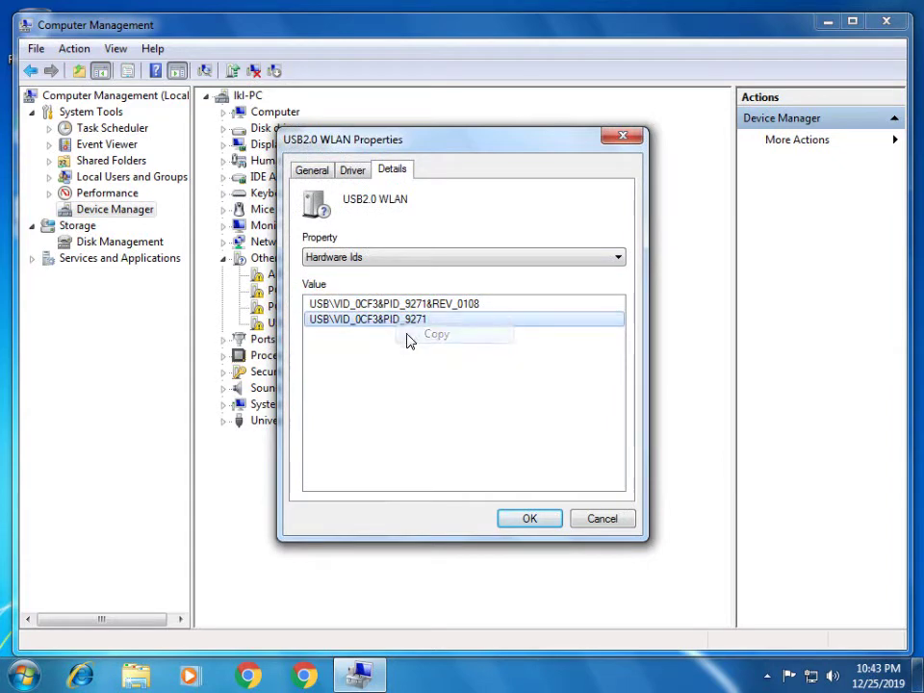
left_click(304, 673)
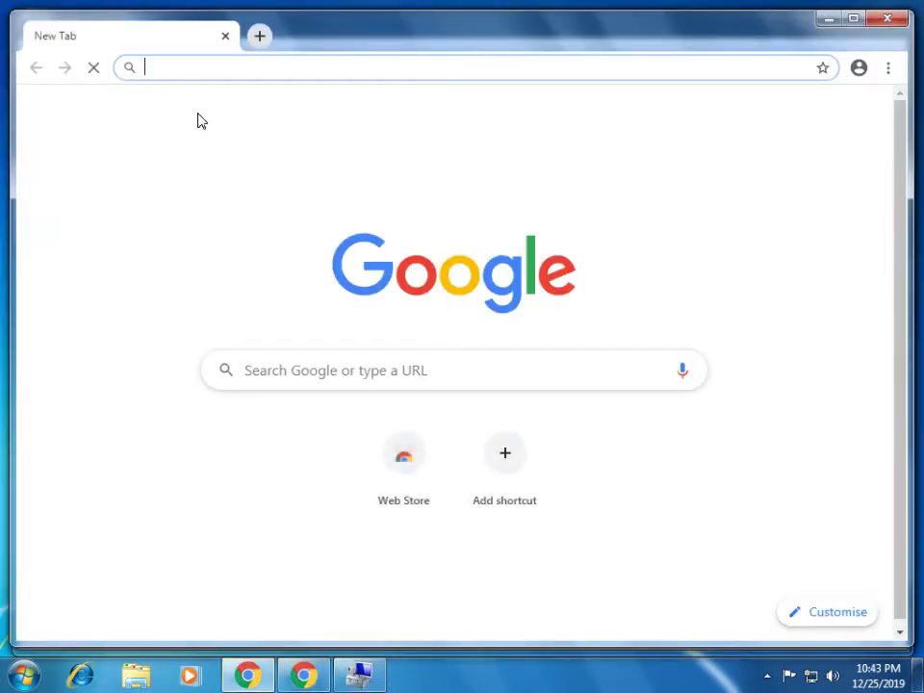
Step: Search Google for USB\VID_0CF3&PID_9271 and maximize the browser window
key("ctrl+v")
key("Return")
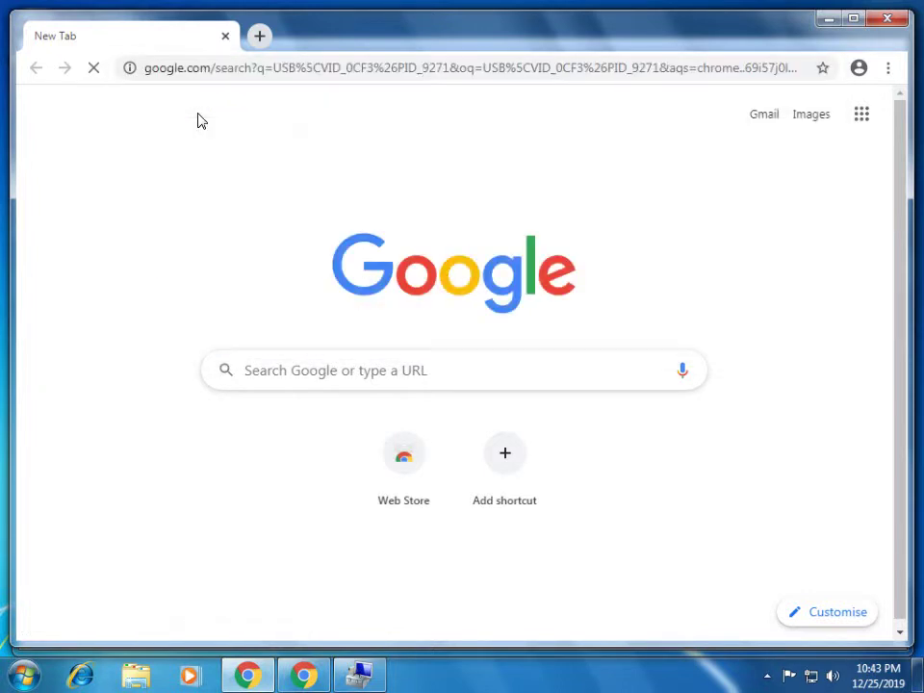
double_click(342, 26)
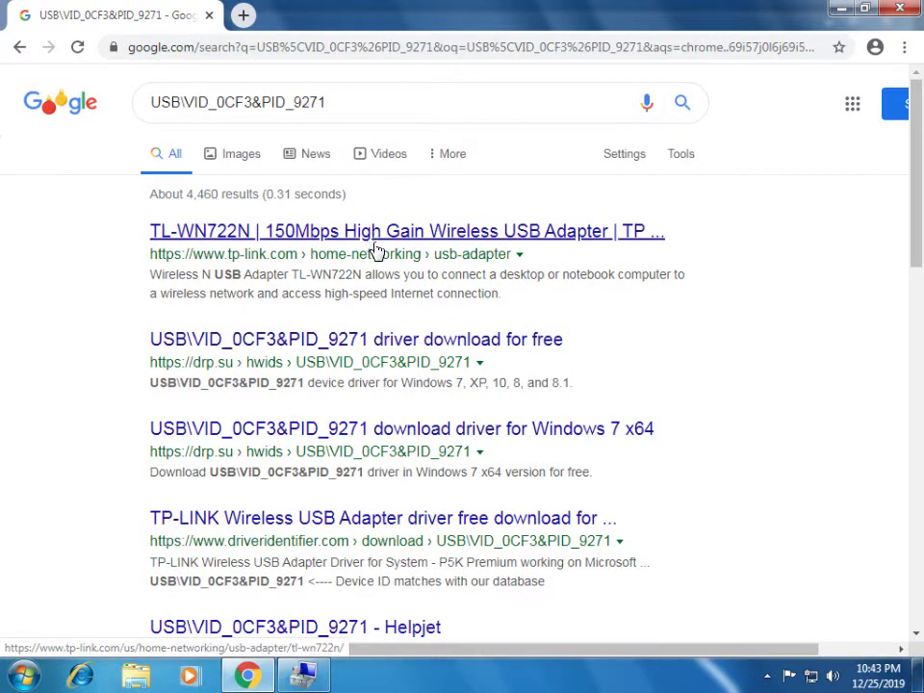
scroll(378, 252, "down", 2)
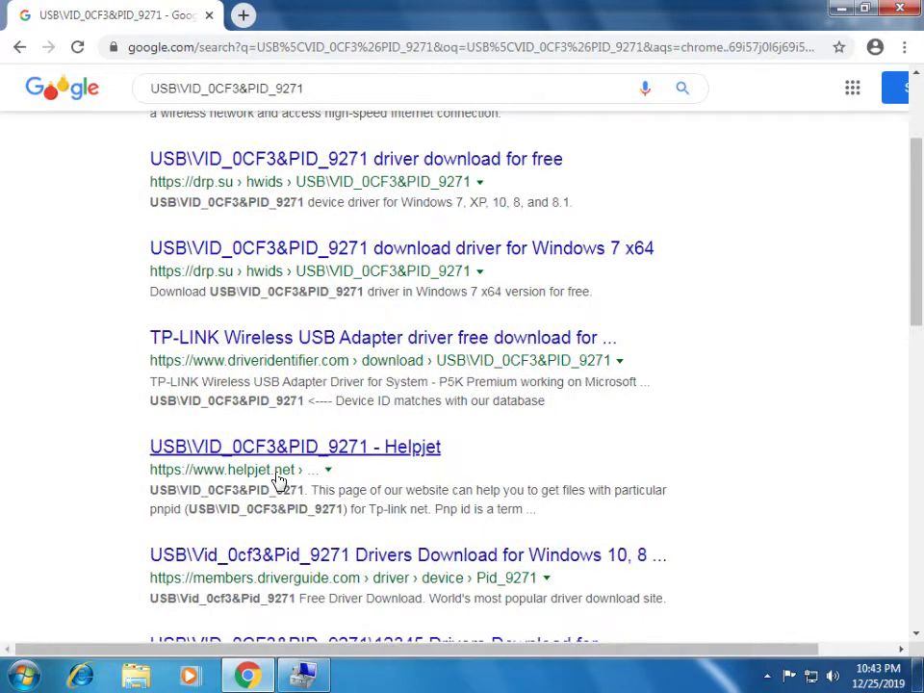
scroll(288, 475, "up", 2)
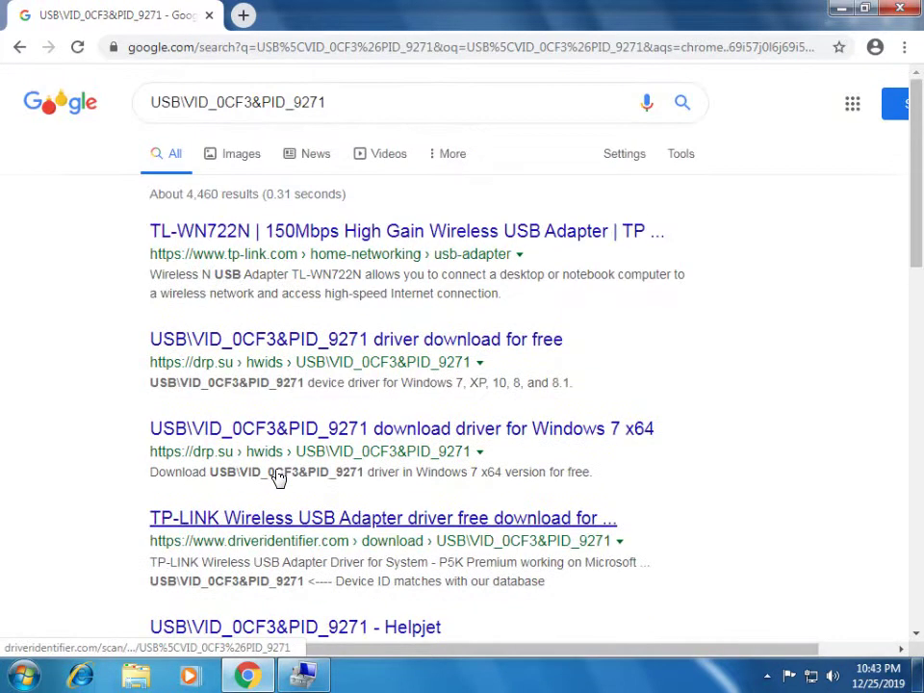
Step: View the TP-Link TL-WN722N product page, dismiss its region prompt, and return to results
left_click(262, 234)
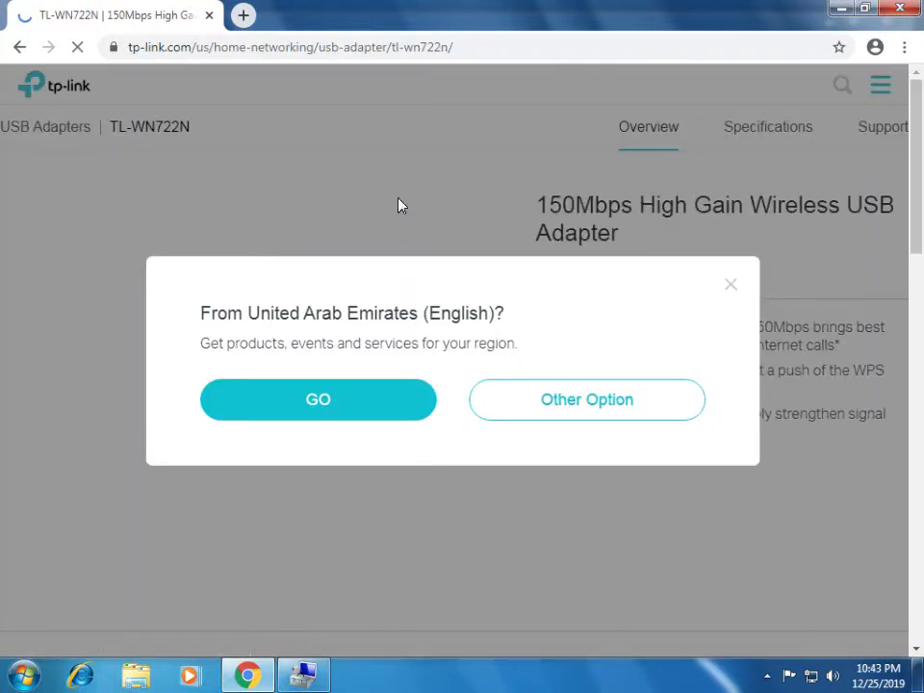
left_click(730, 285)
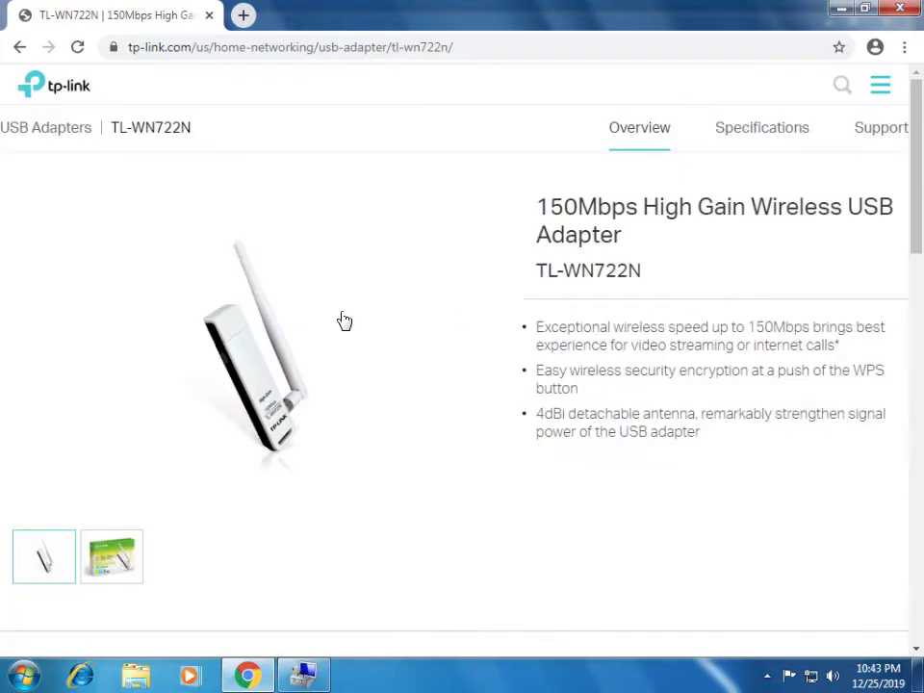
scroll(330, 327, "down", 2)
scroll(236, 355, "down", 10)
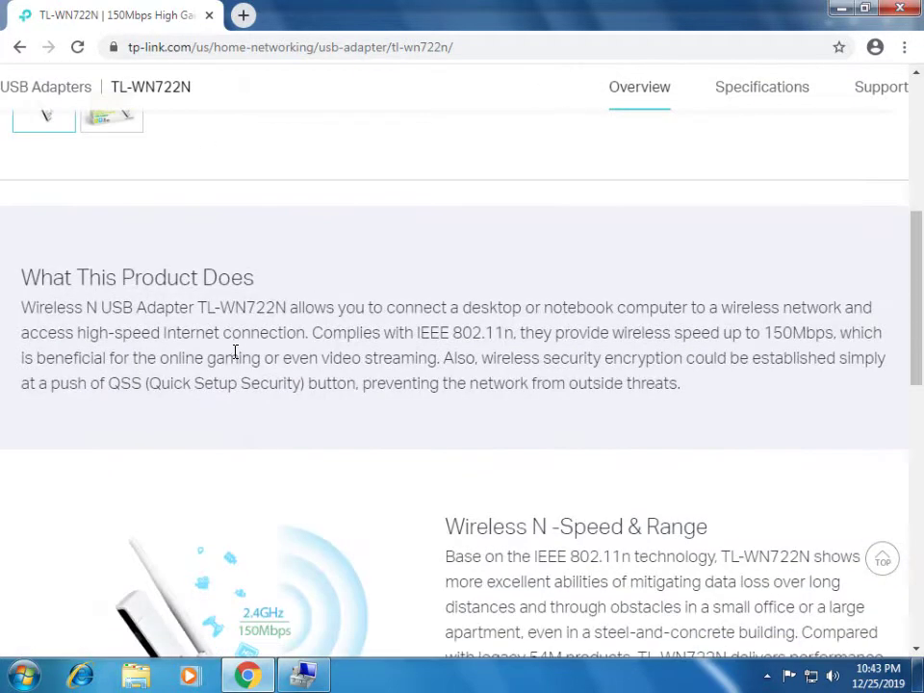
scroll(559, 352, "up", 10)
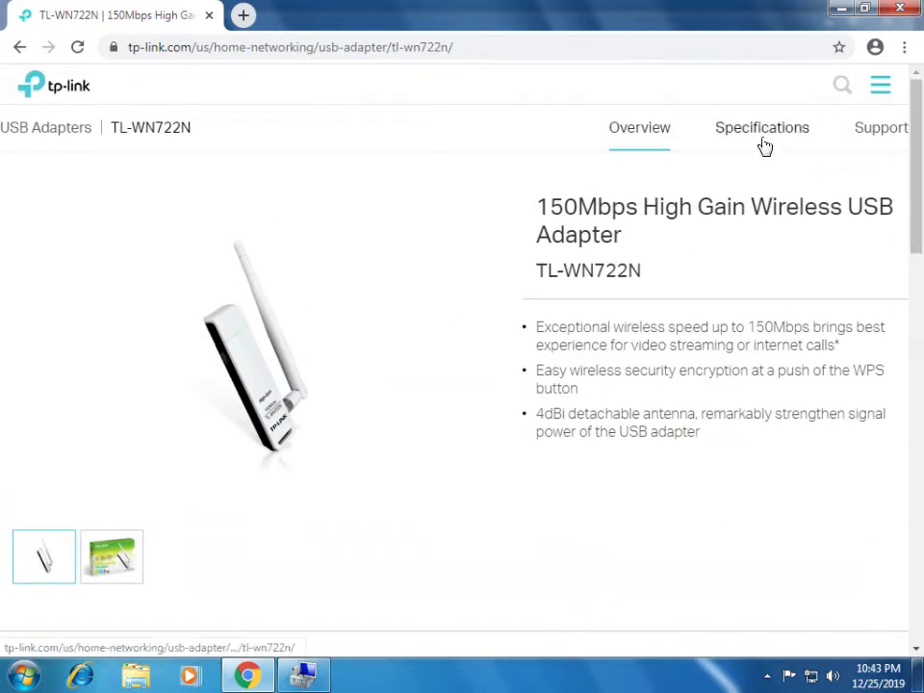
scroll(770, 142, "down", 8)
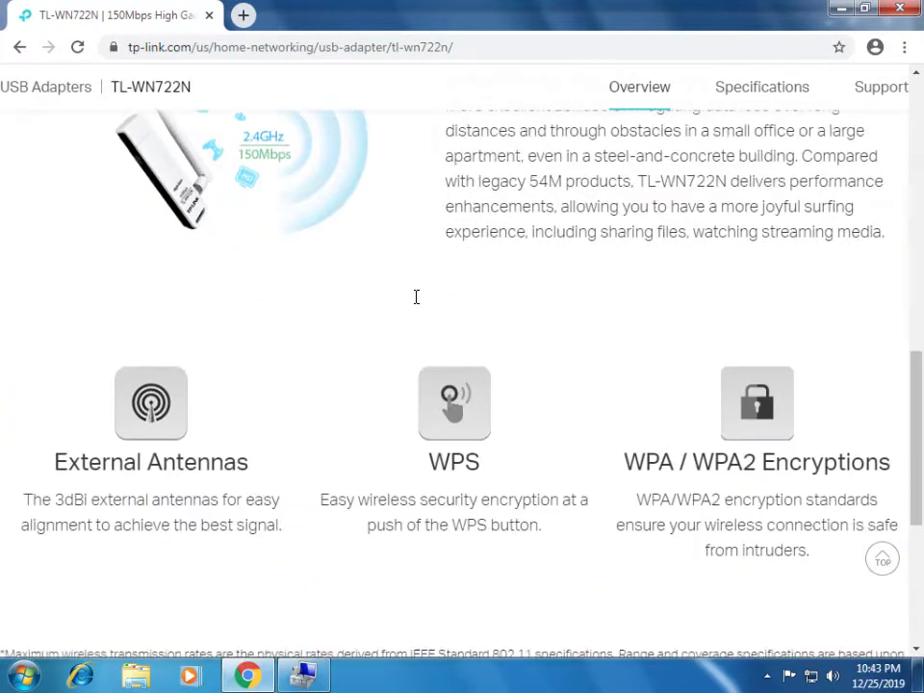
scroll(416, 296, "down", 4)
scroll(415, 297, "up", 2)
left_click(19, 46)
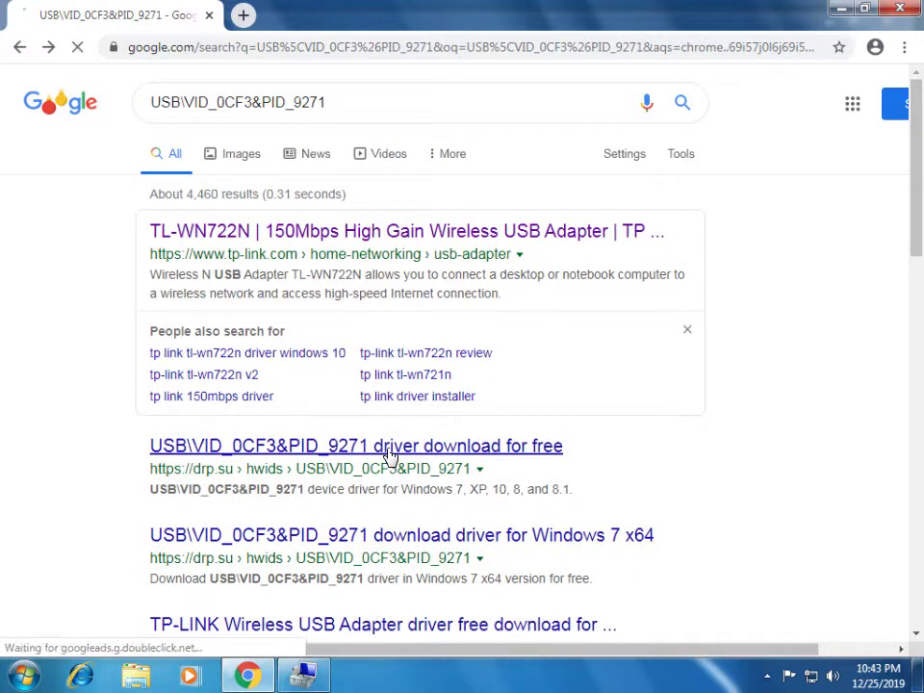
Step: Open the drp.su DriverPack result and start the Atheros-FORCED driver zip download
left_click(284, 452)
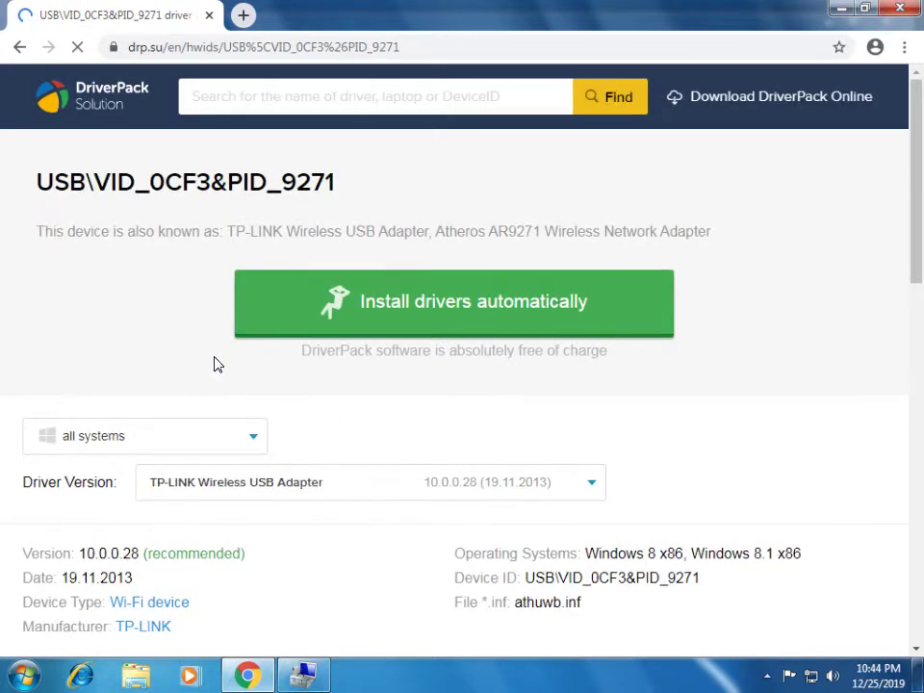
scroll(215, 364, "down", 3)
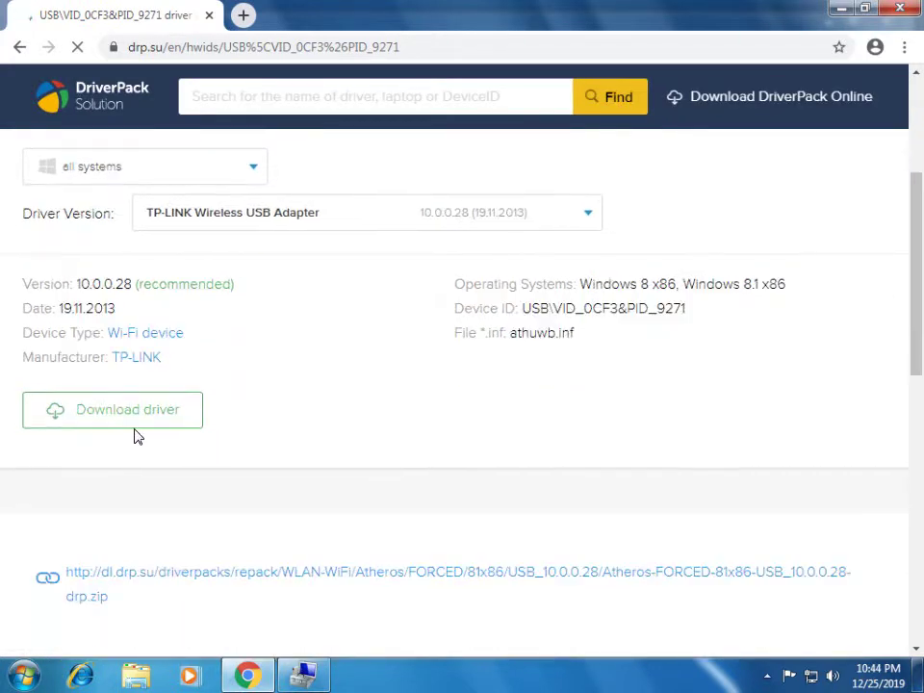
scroll(332, 413, "down", 2)
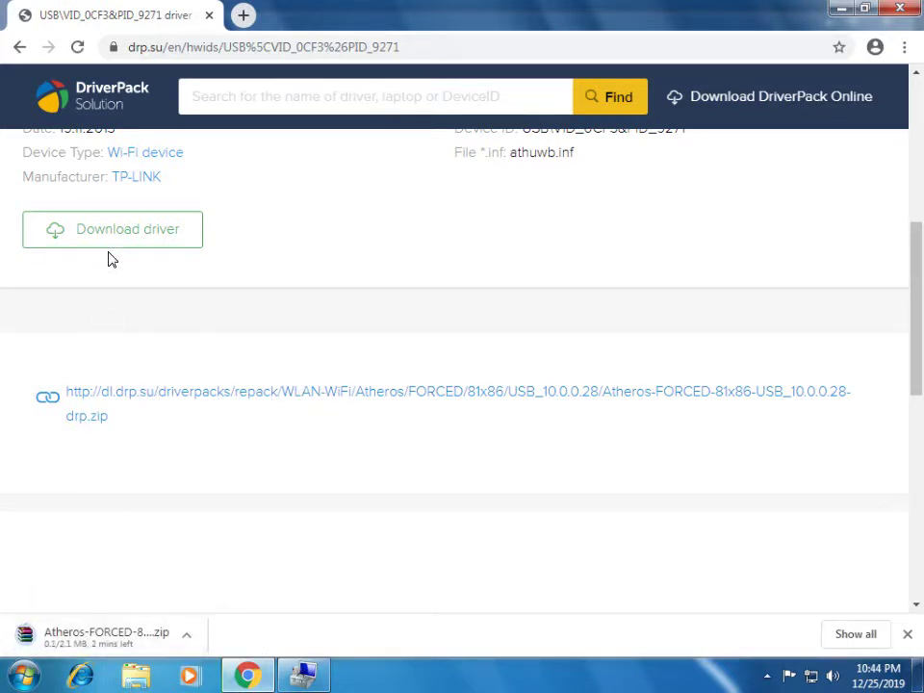
scroll(113, 322, "up", 1)
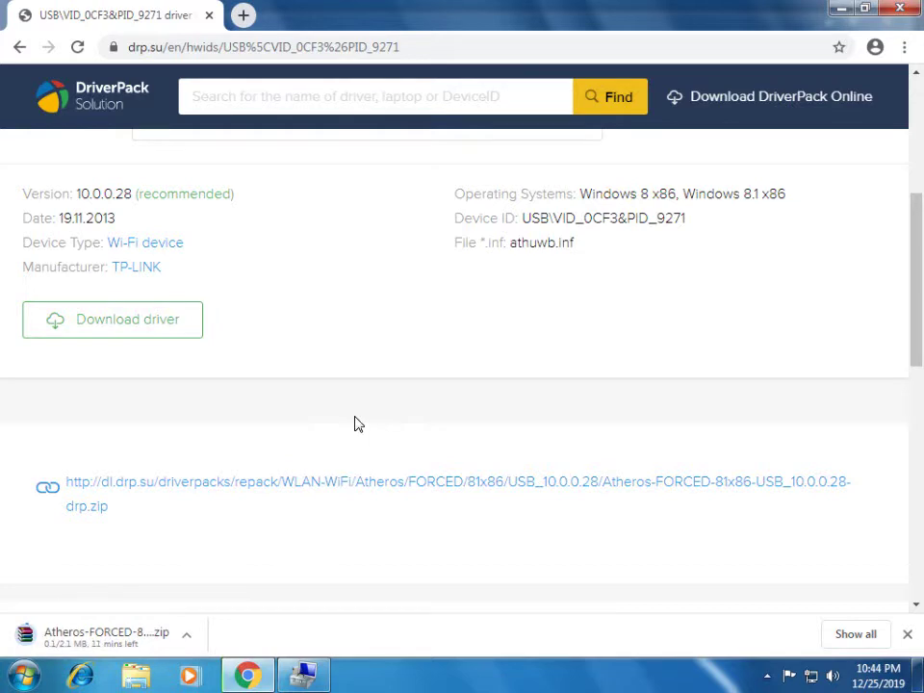
Step: Show the PCI Simple Communications Controller's Hardware Ids on its Properties Details tab
left_click(305, 676)
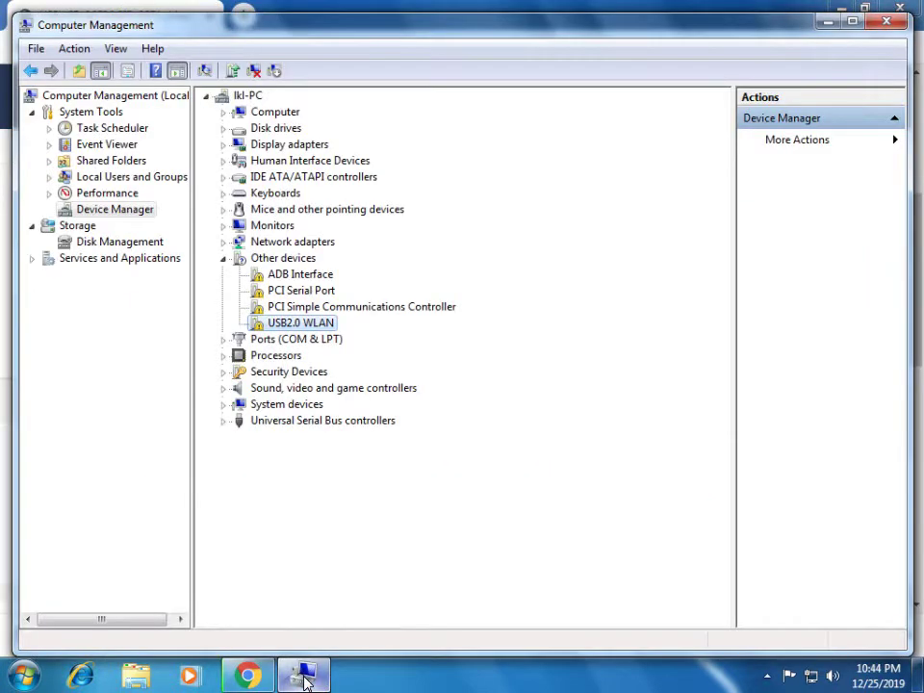
left_click(343, 309)
right_click(366, 309)
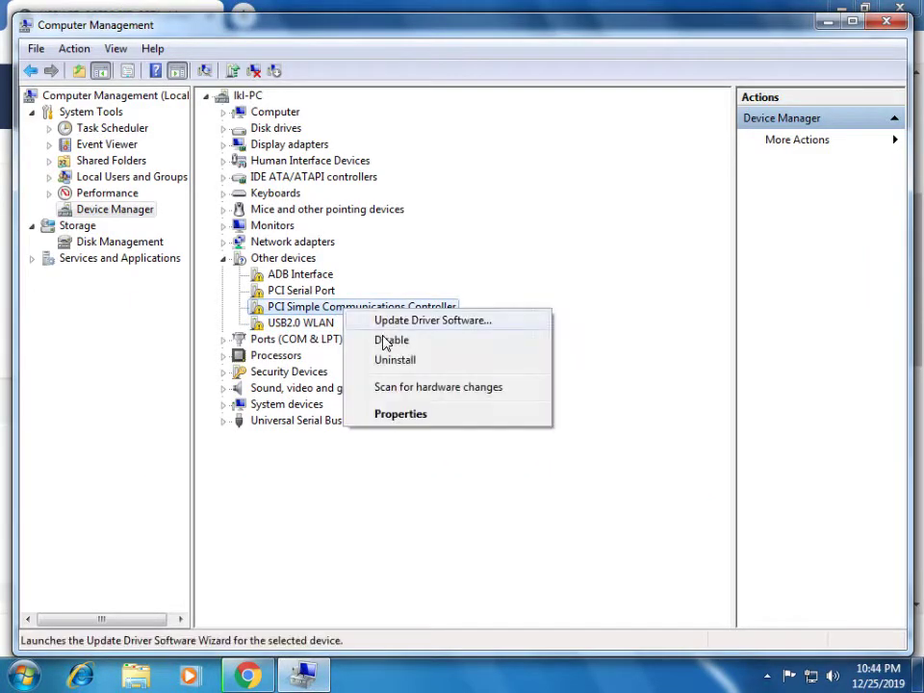
left_click(390, 415)
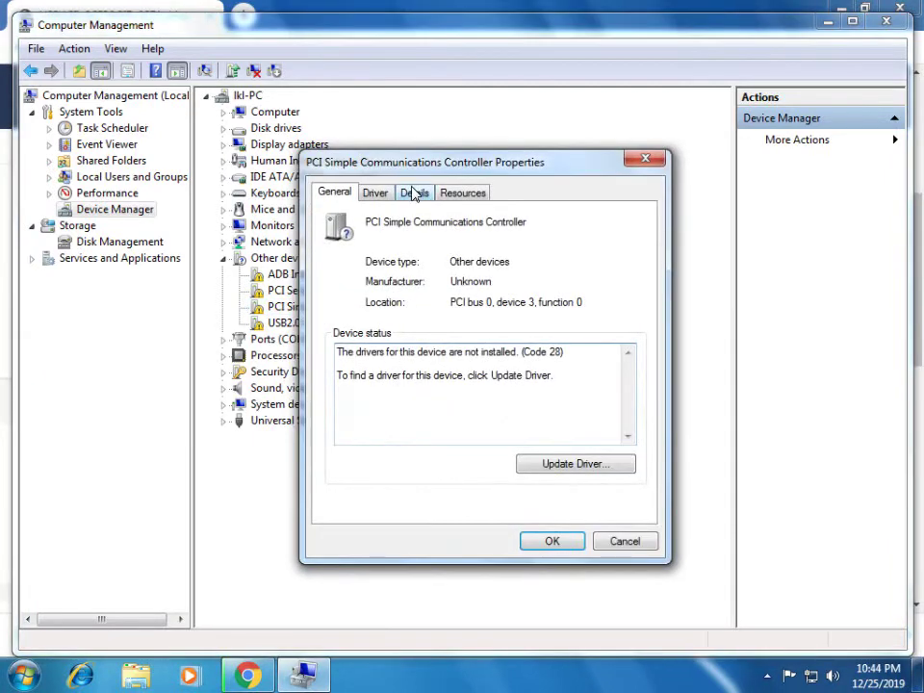
left_click(414, 193)
left_click(388, 284)
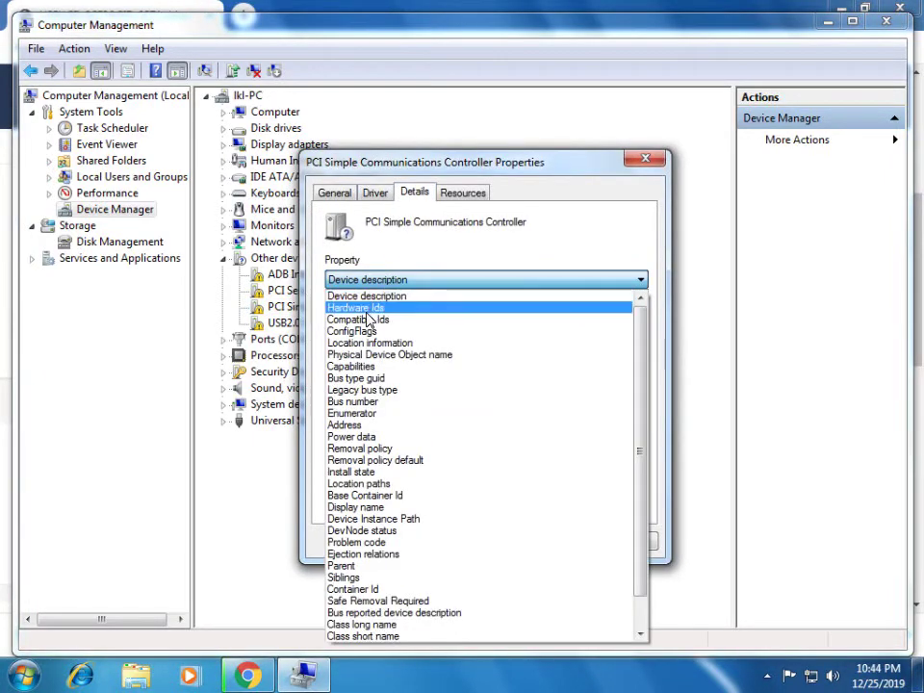
left_click(367, 312)
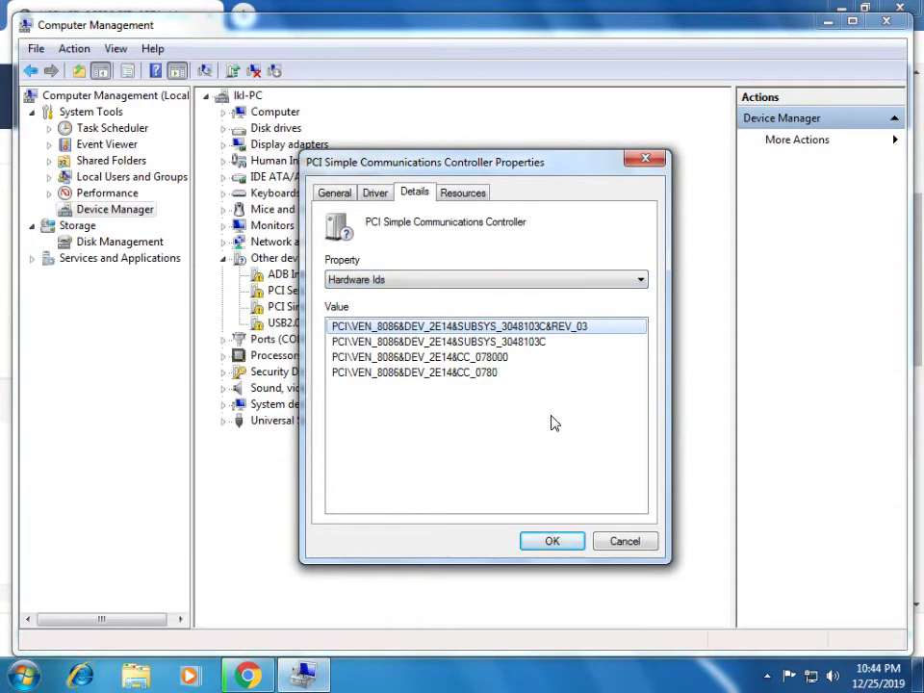
Step: Copy the second ID PCI\VEN_8086&DEV_2E14&SUBSYS_3048103C and switch back to Chrome
left_click(531, 349)
right_click(529, 350)
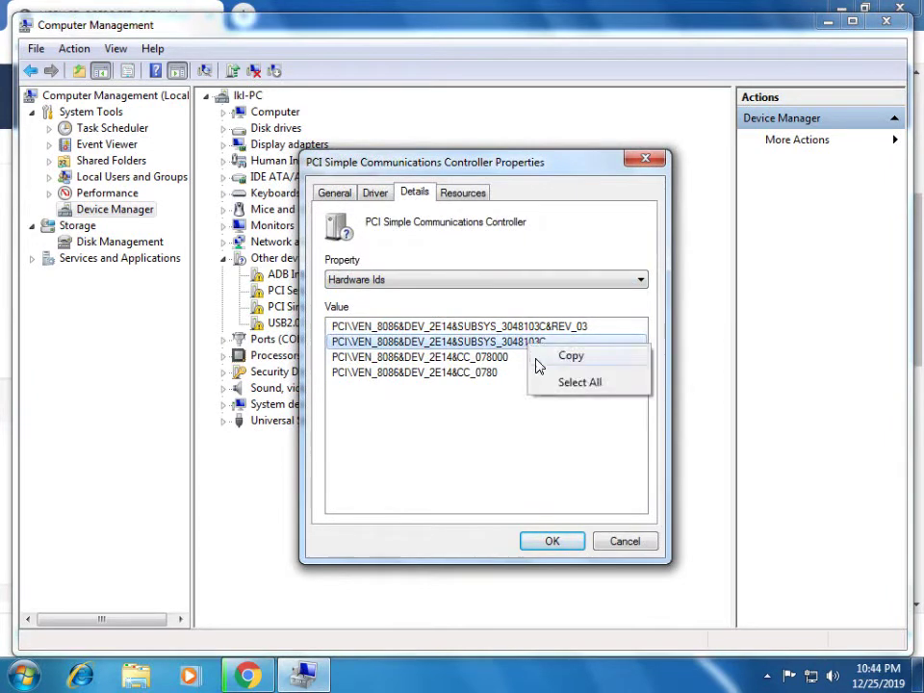
left_click(563, 359)
left_click(247, 675)
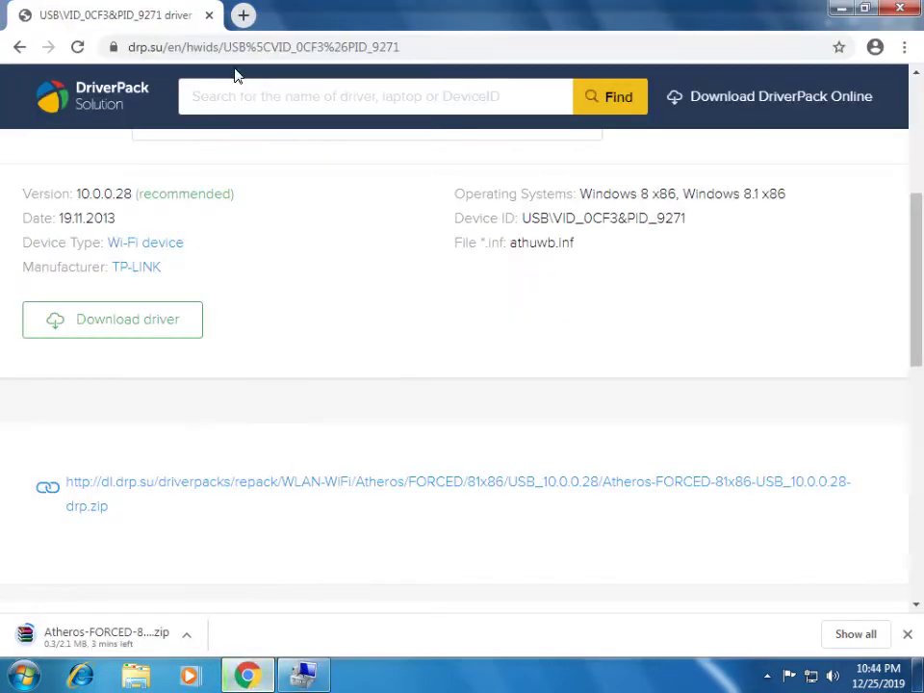
Step: Paste PCI\VEN_8086&DEV_2E14&SUBSYS_3048103C into a new tab's address bar and browse the results
left_click(242, 14)
right_click(258, 46)
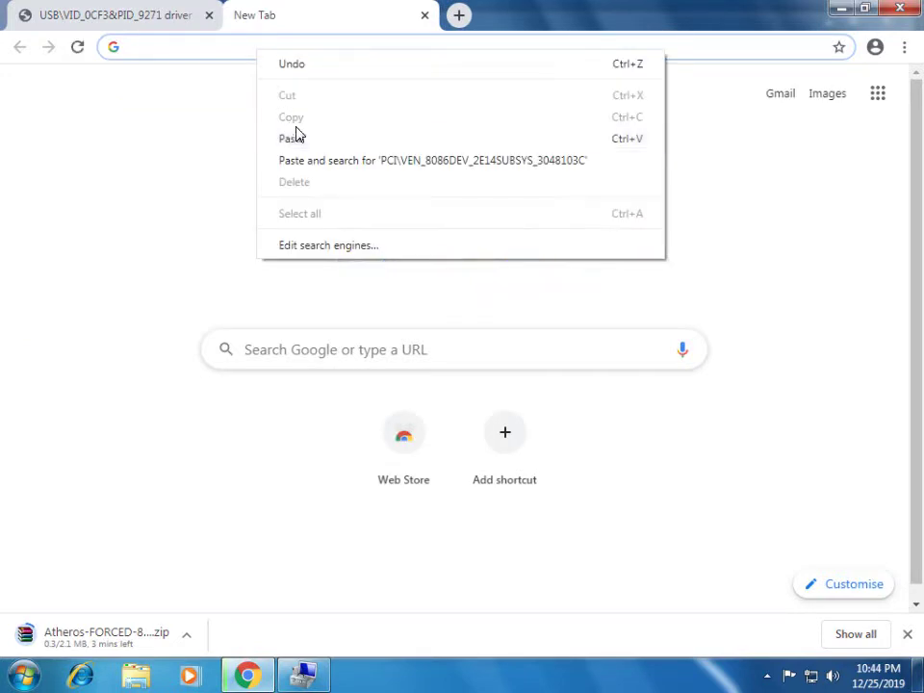
left_click(295, 138)
key("Return")
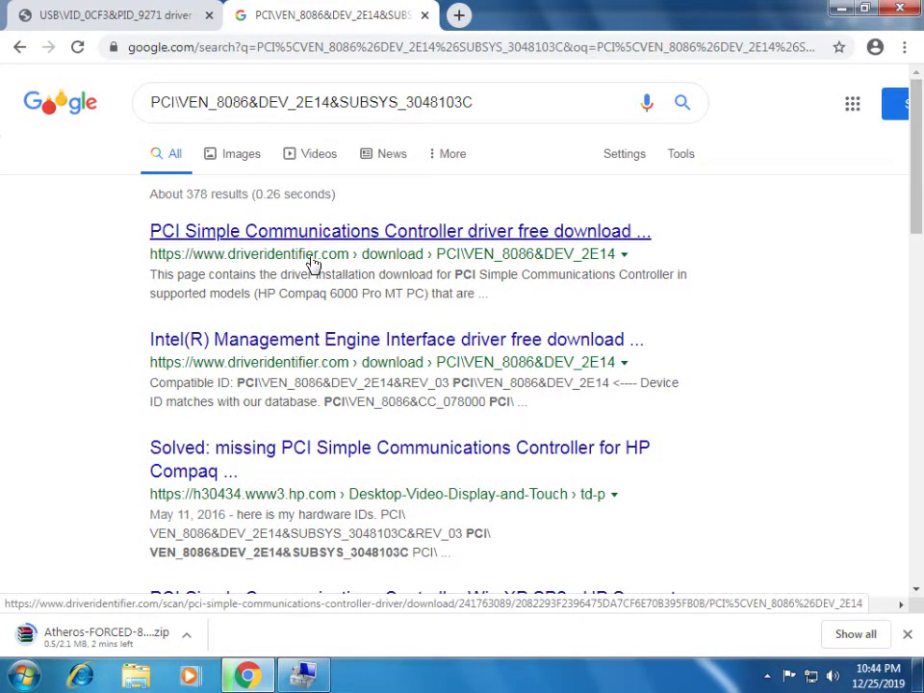
scroll(197, 278, "down", 1)
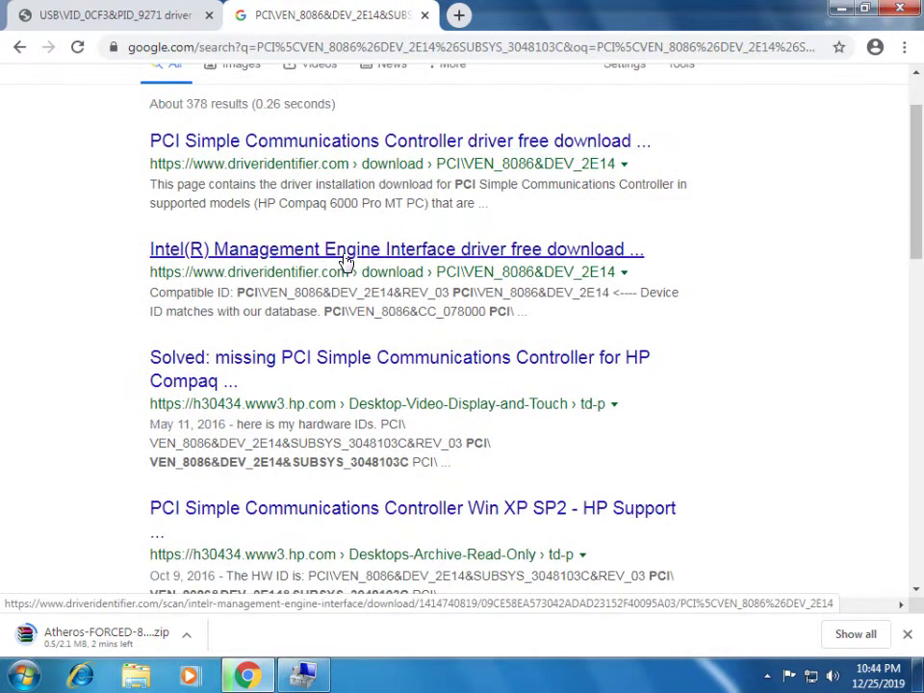
scroll(231, 260, "down", 1)
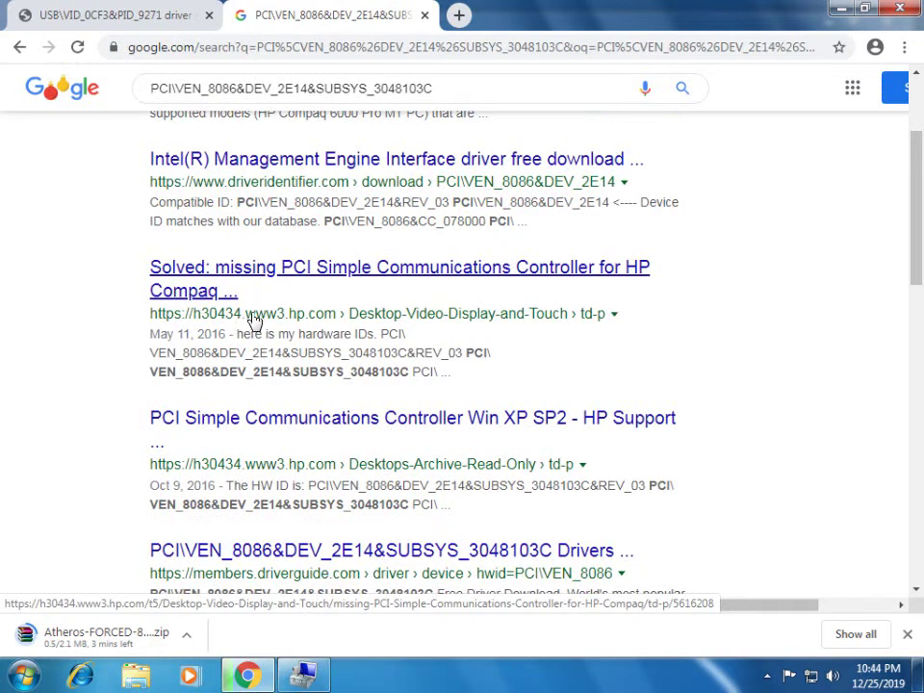
Step: Open the solved HP forum thread about the missing PCI Simple Communications Controller
left_click(396, 276)
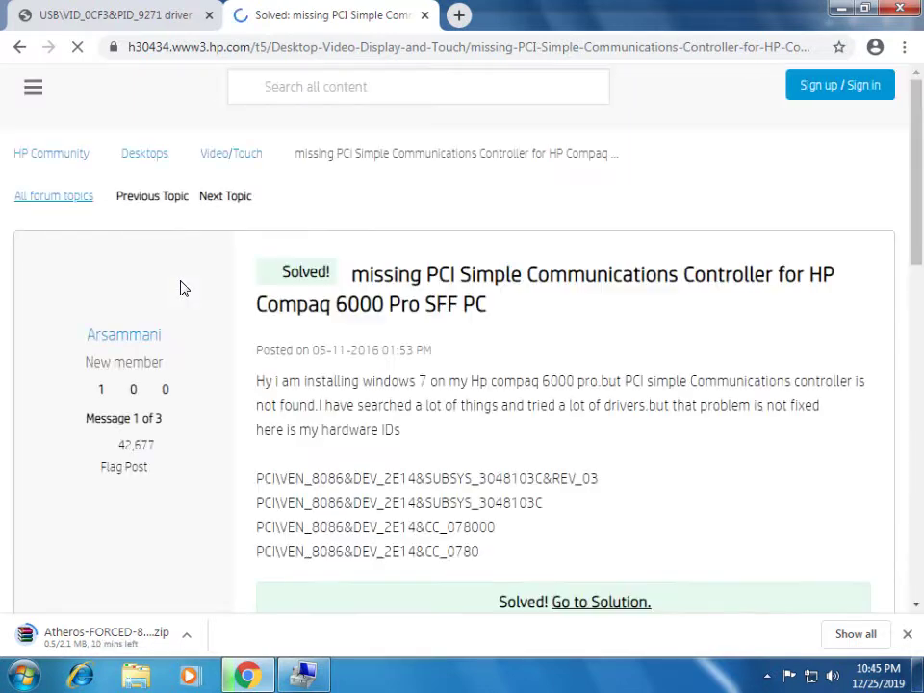
scroll(432, 282, "down", 5)
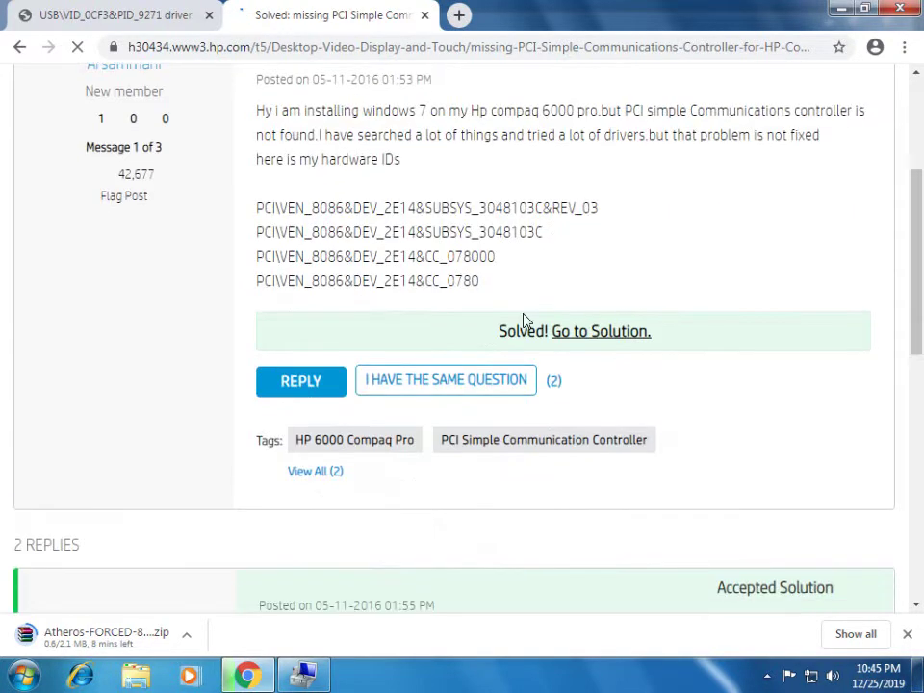
scroll(433, 329, "down", 3)
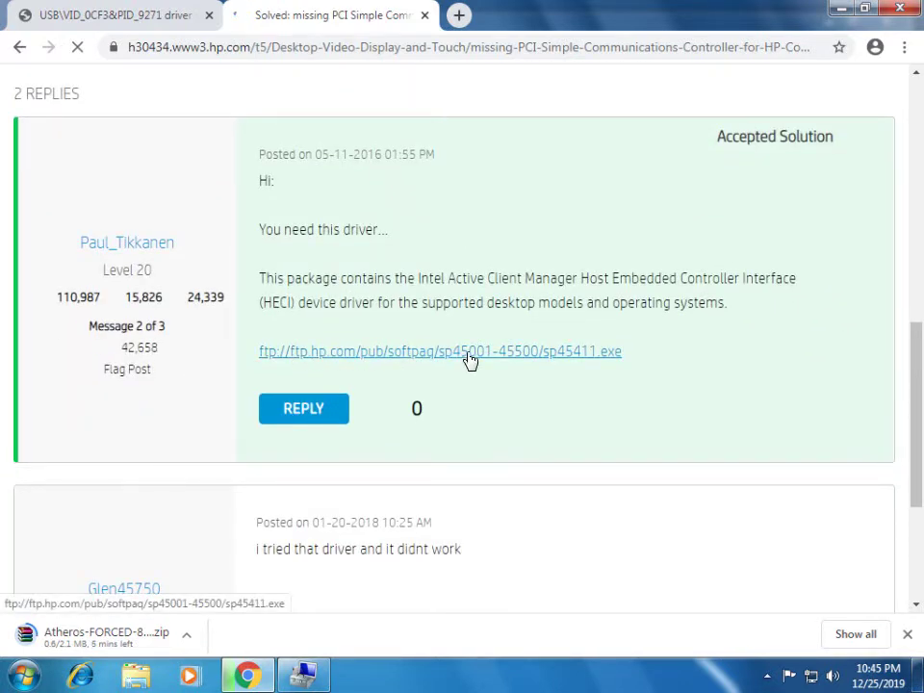
scroll(471, 360, "down", 2)
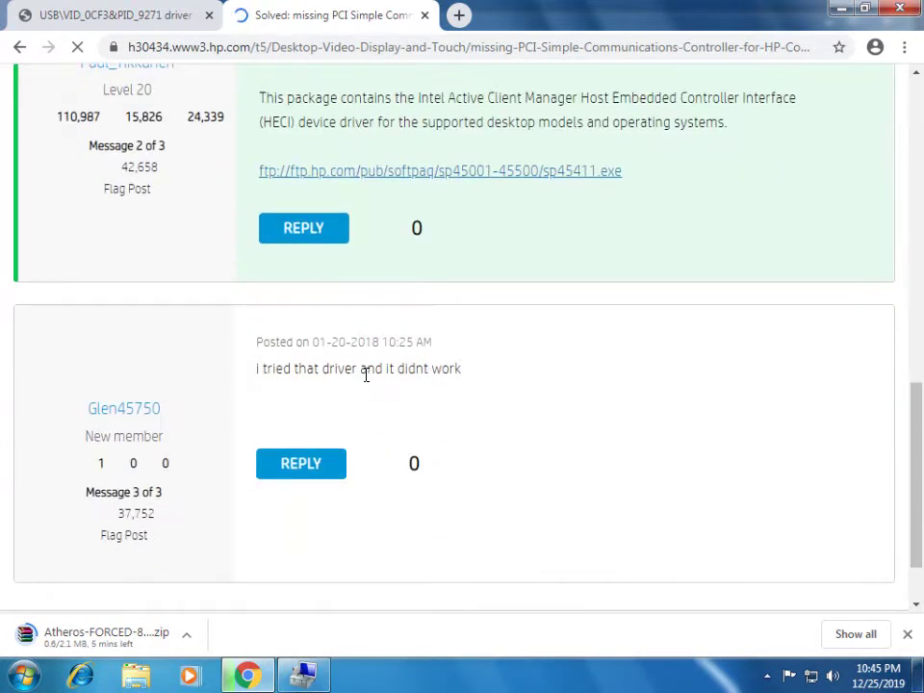
scroll(464, 390, "up", 7)
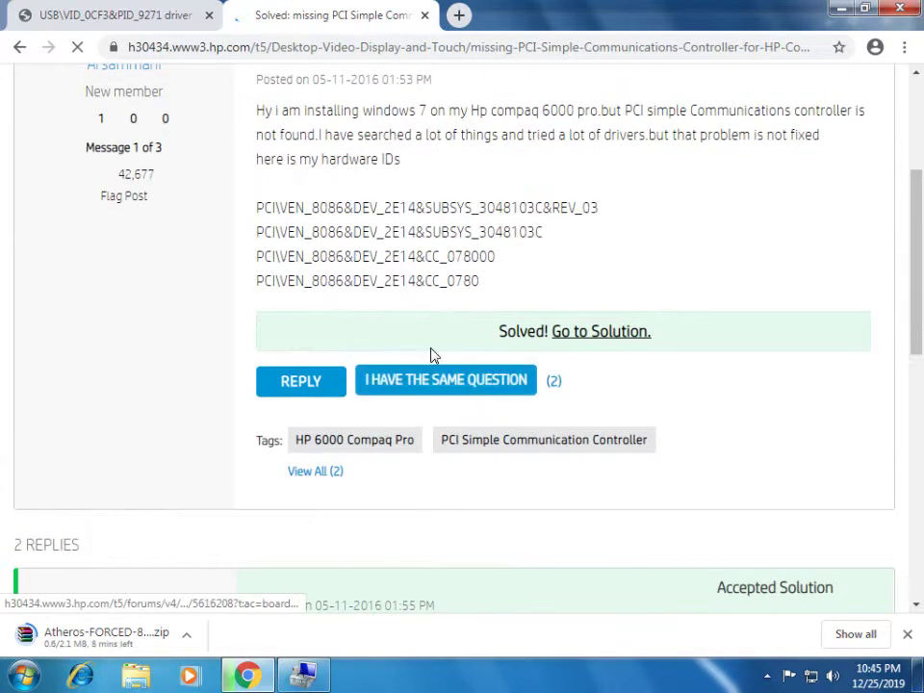
scroll(299, 433, "up", 3)
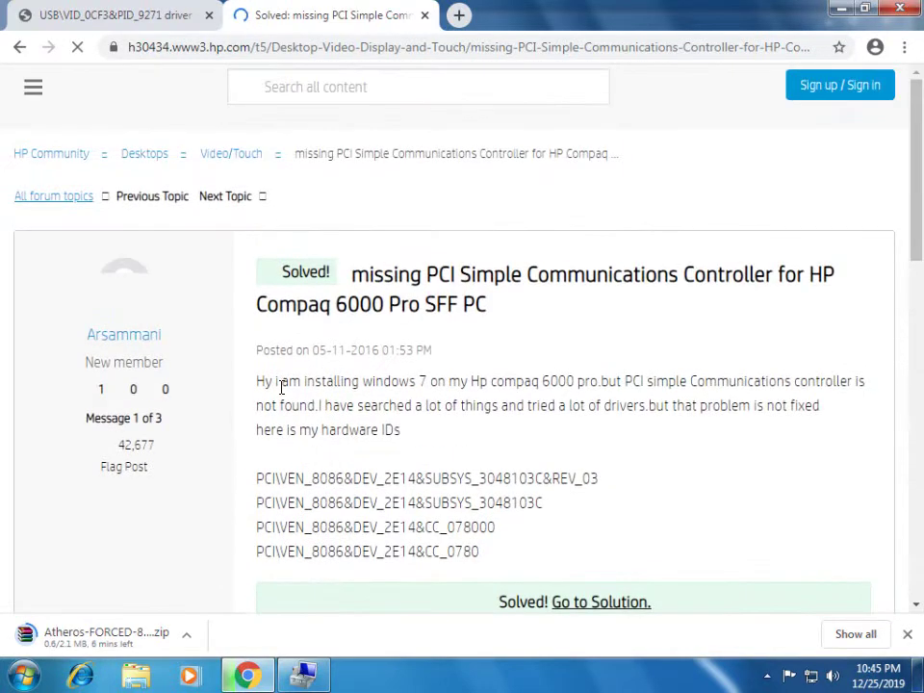
Step: Download sp45411.exe from the Accepted Solution's ftp link
scroll(279, 424, "down", 7)
scroll(283, 426, "down", 3)
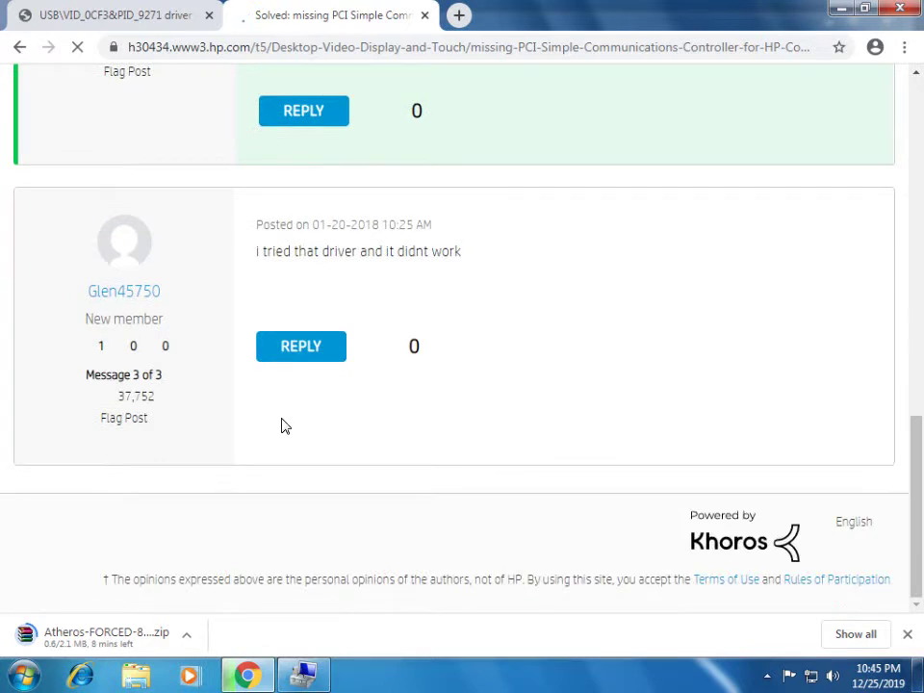
scroll(289, 427, "up", 3)
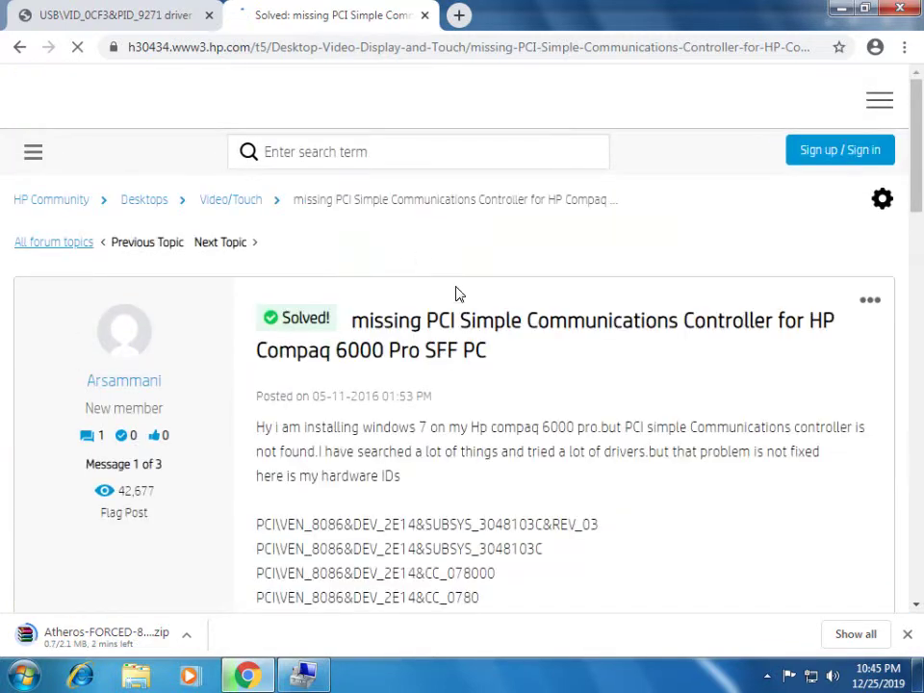
scroll(458, 364, "down", 2)
scroll(556, 559, "down", 6)
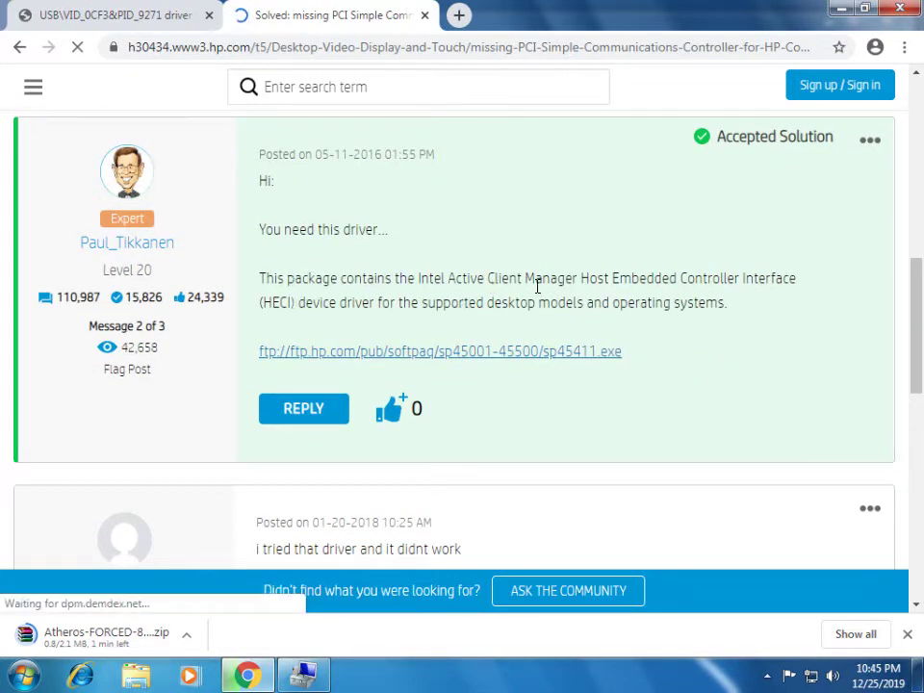
left_click(543, 353)
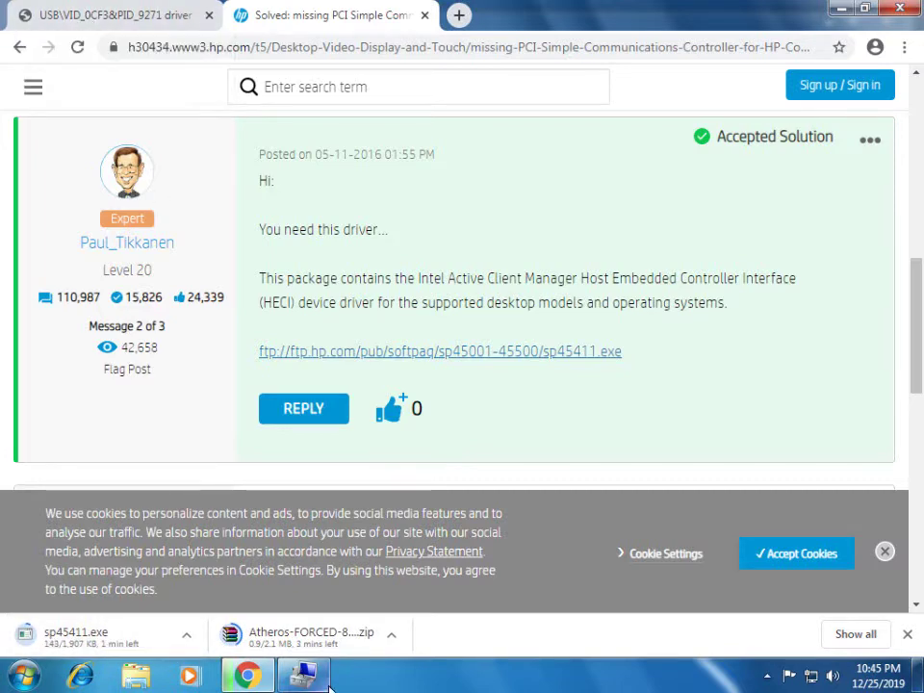
left_click(306, 666)
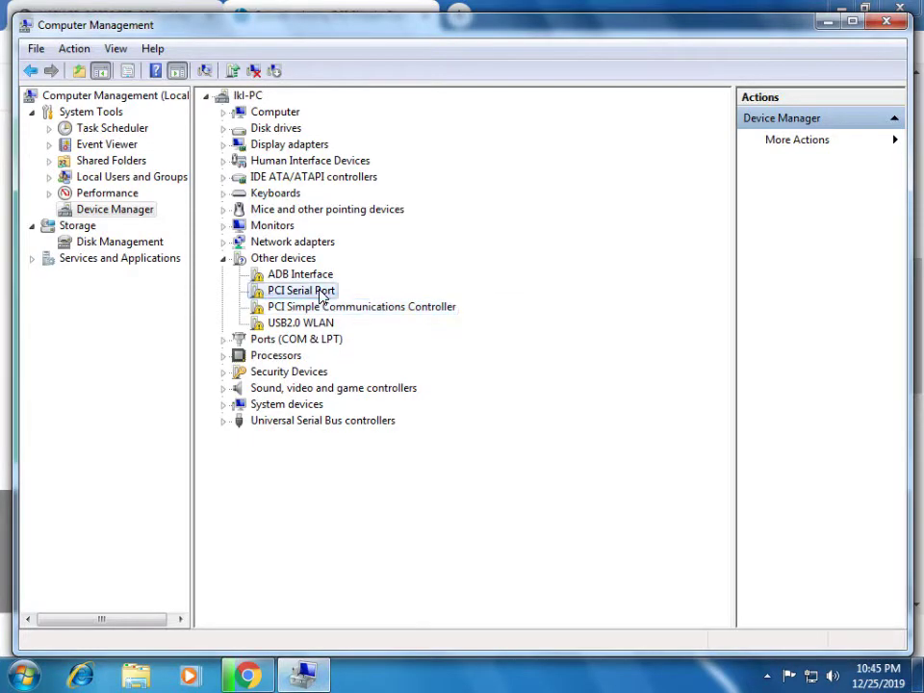
Step: Copy the PCI Serial Port's second DEV_2E17 hardware ID from its Details tab
right_click(324, 294)
left_click(356, 396)
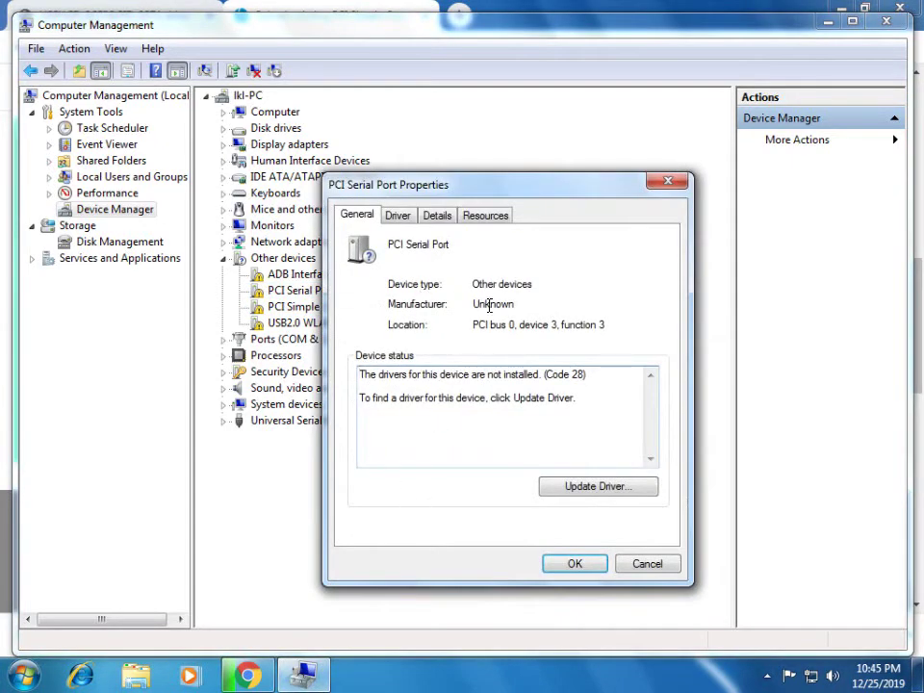
left_click(441, 218)
left_click(385, 302)
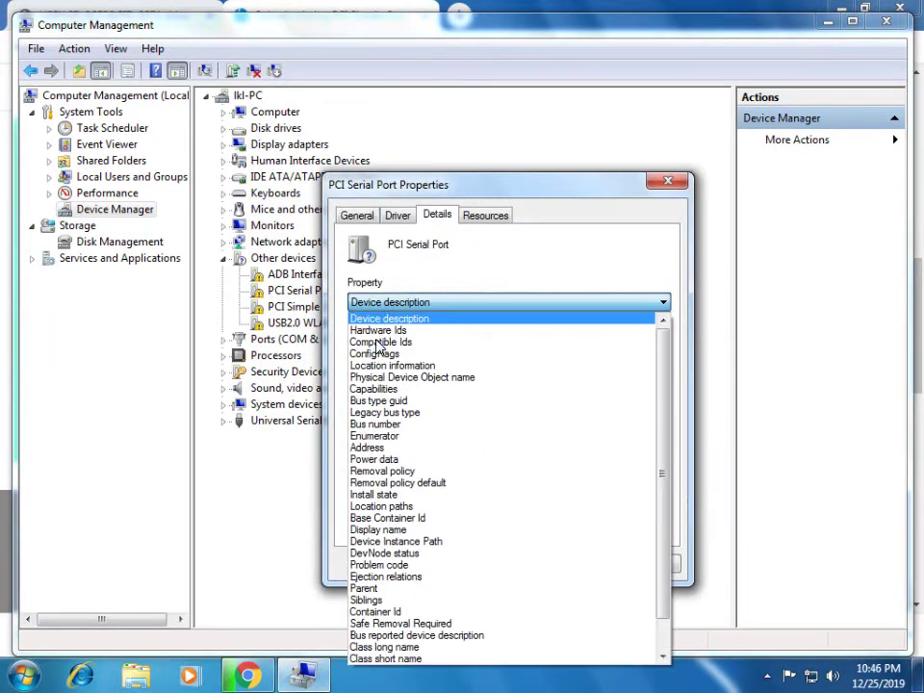
left_click(375, 331)
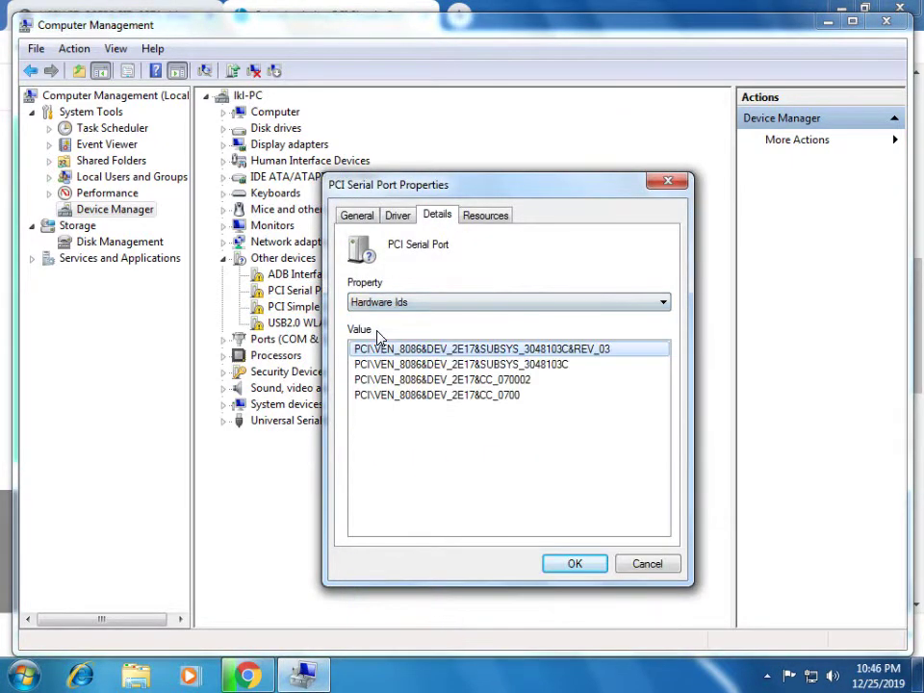
left_click(497, 365)
right_click(497, 367)
left_click(533, 378)
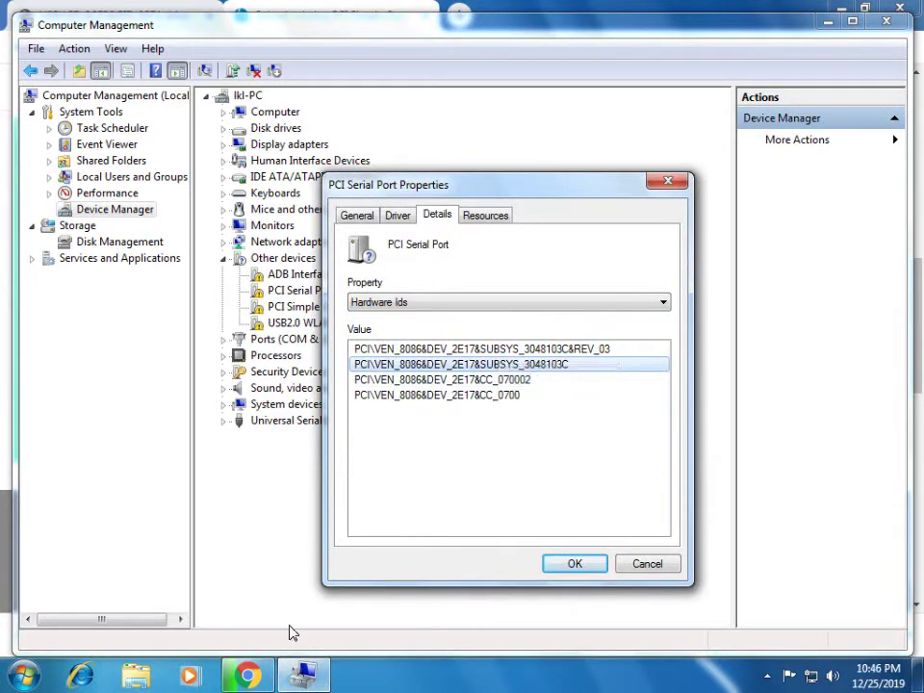
left_click(248, 673)
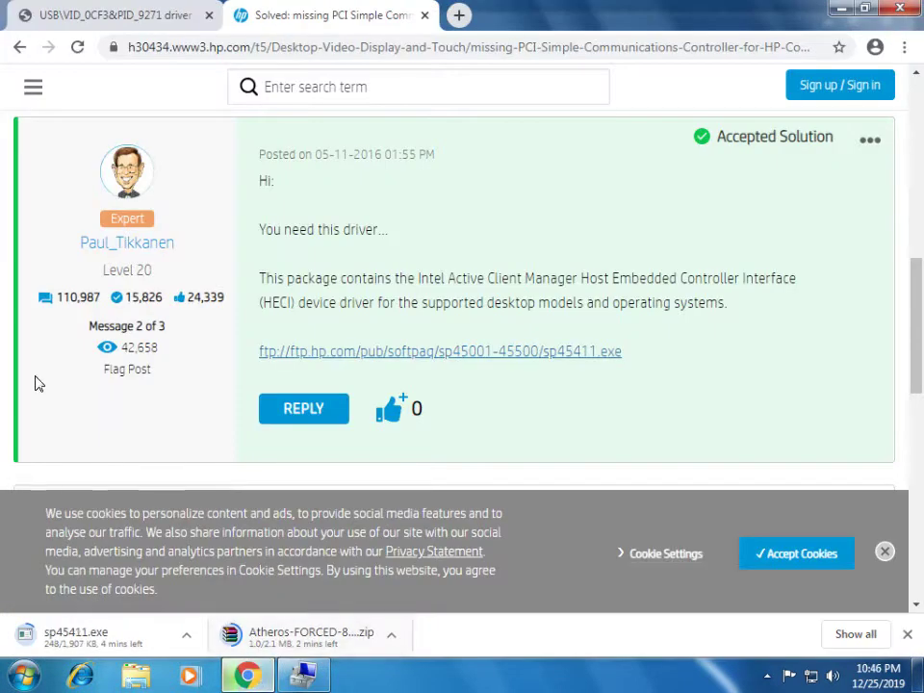
Step: Search PCI\VEN_8086&DEV_2E17&SUBSYS_3048103C in a new tab and scroll through the results
left_click(459, 15)
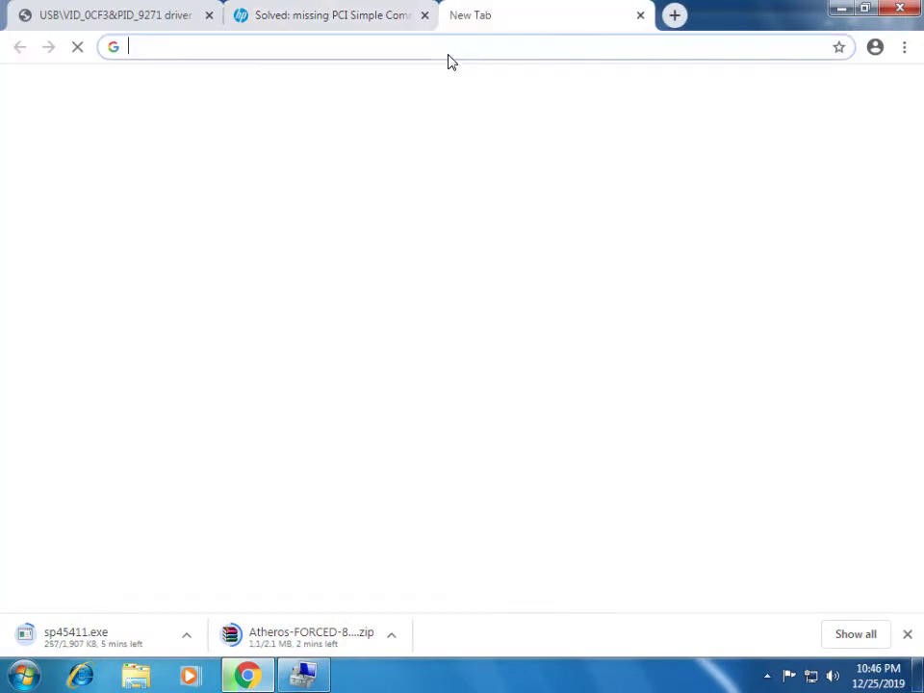
right_click(451, 46)
left_click(480, 137)
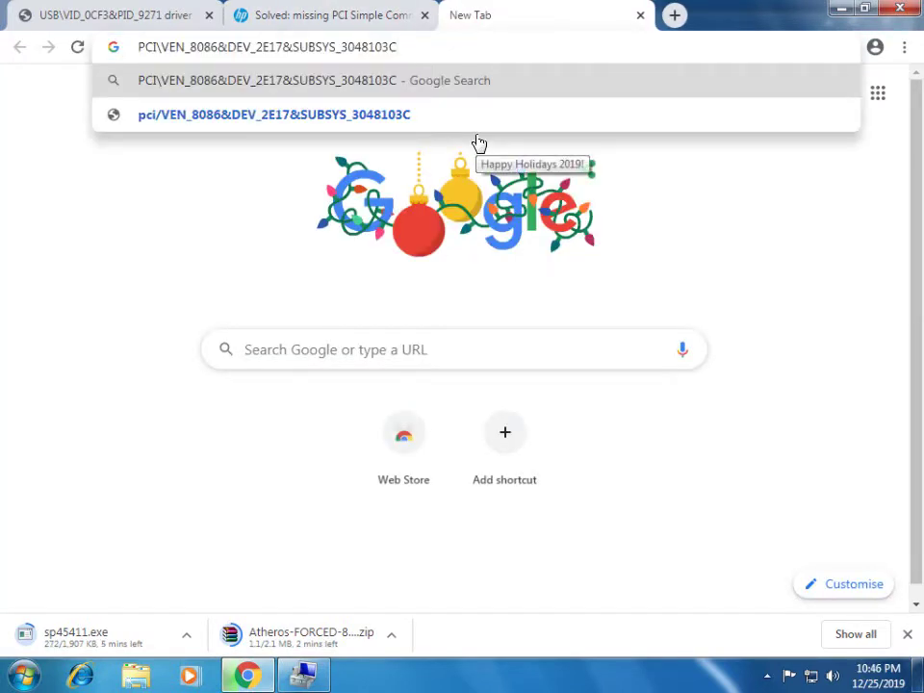
key("Return")
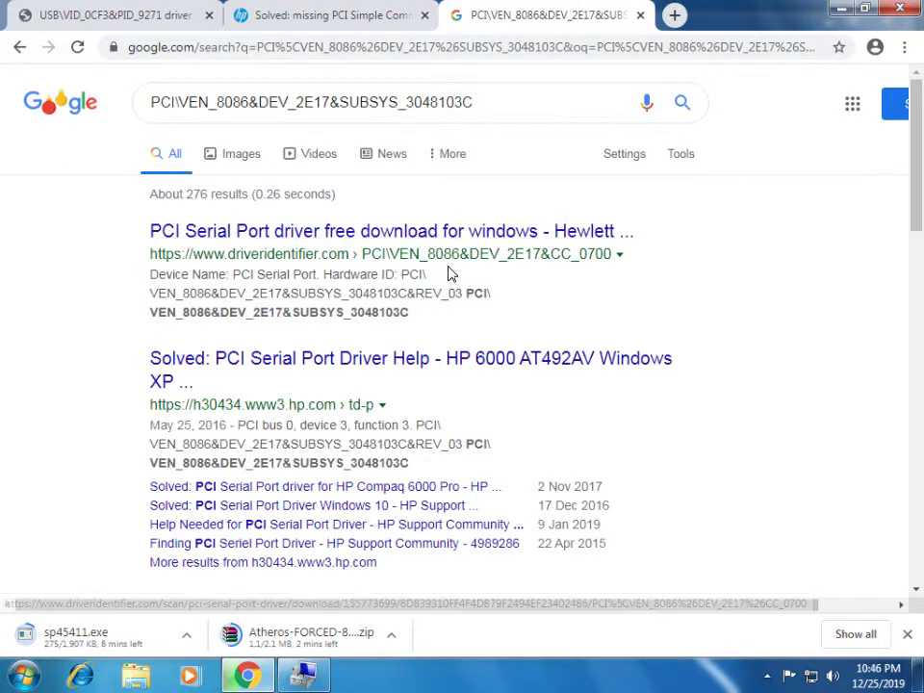
scroll(255, 238, "down", 2)
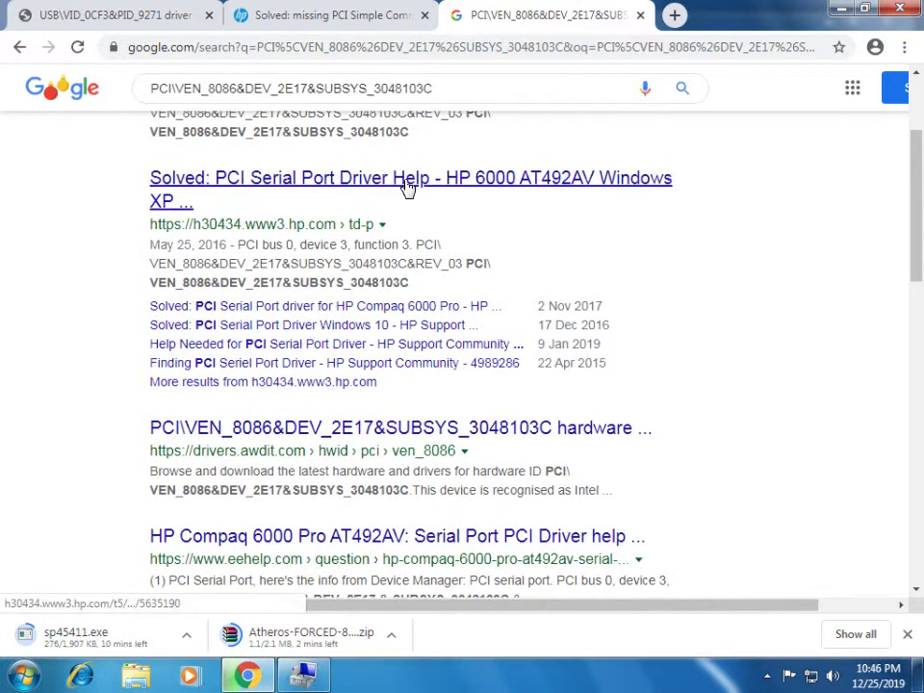
scroll(407, 189, "down", 2)
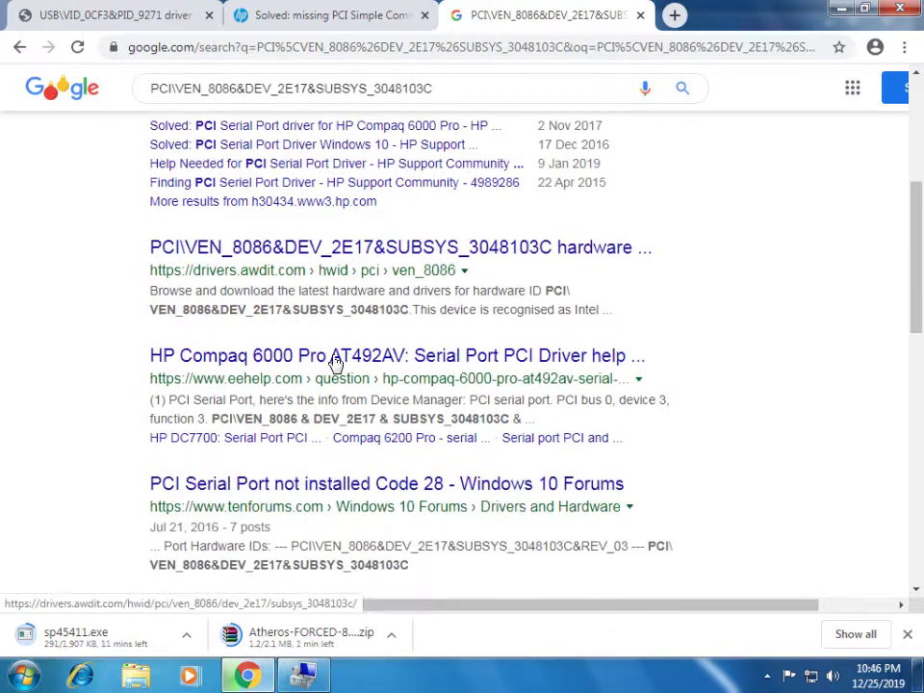
scroll(423, 362, "down", 1)
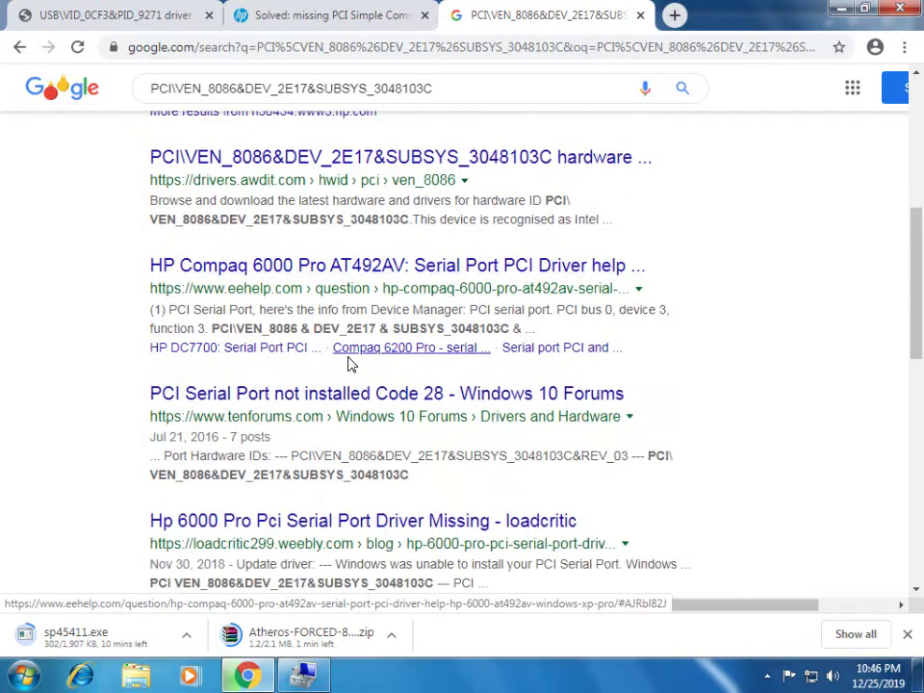
scroll(288, 384, "down", 3)
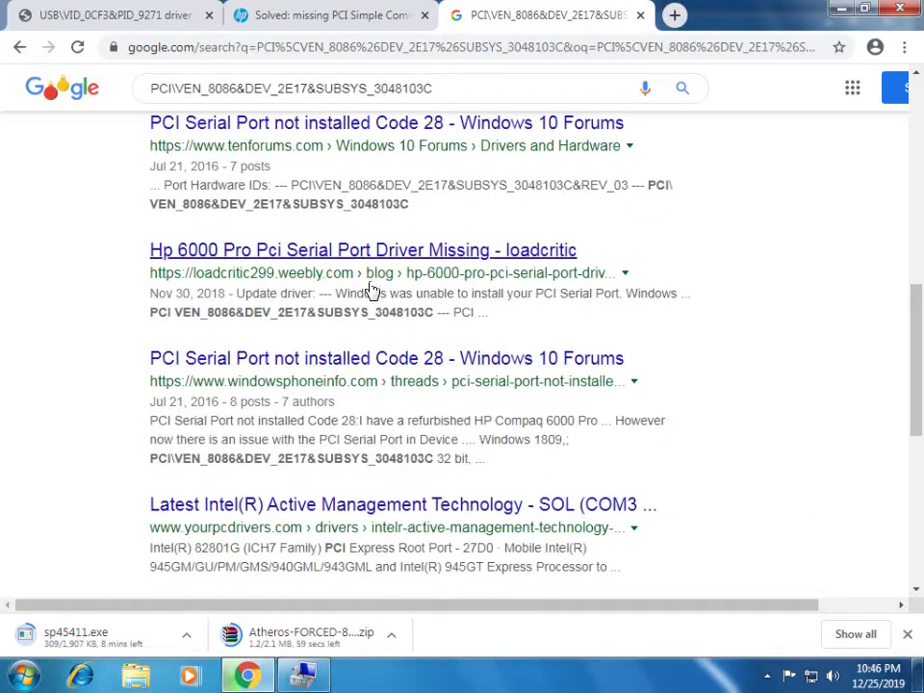
scroll(289, 400, "down", 2)
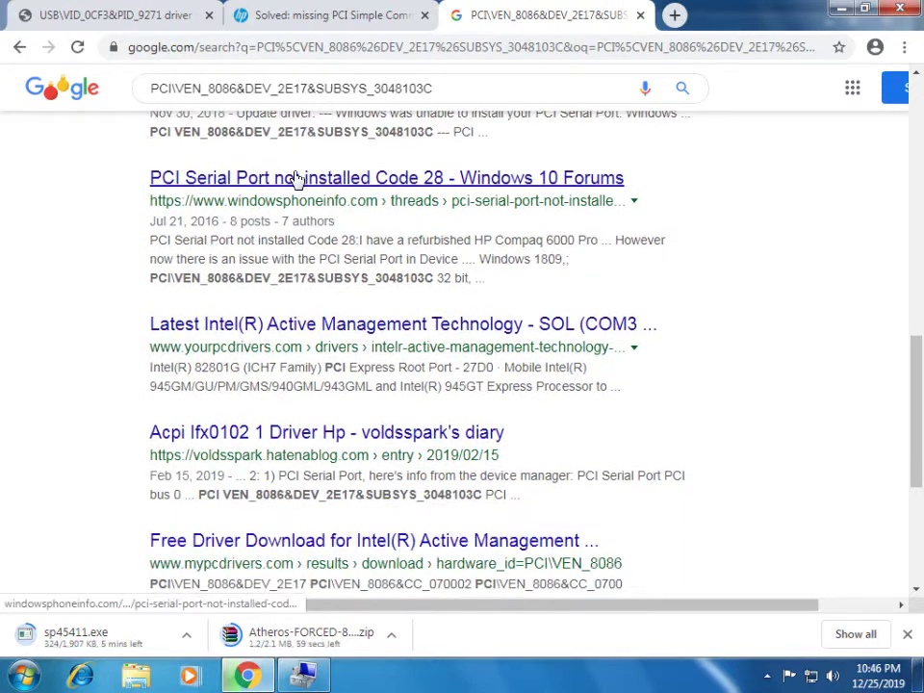
scroll(356, 341, "down", 1)
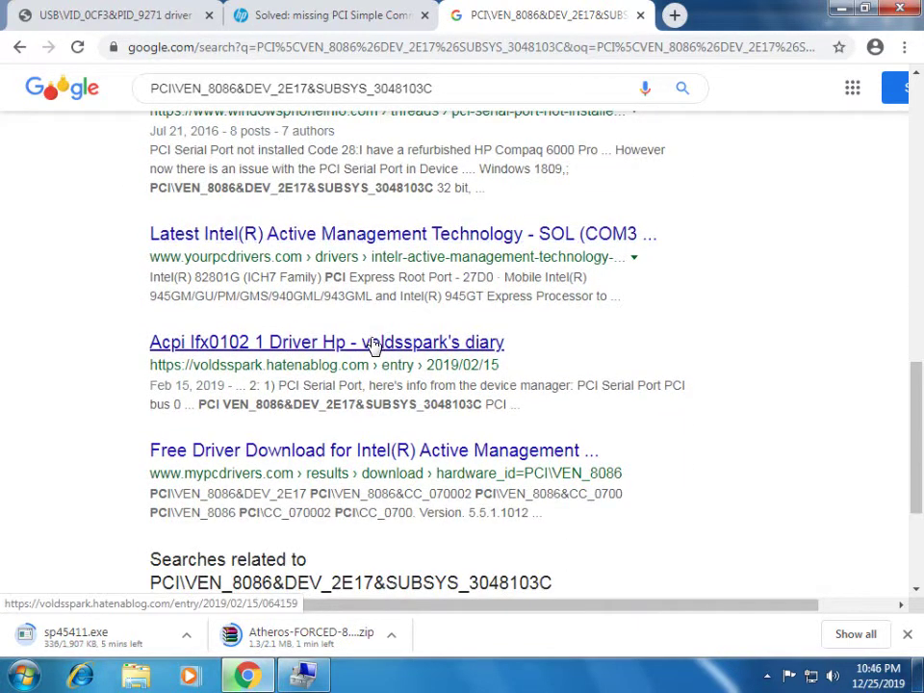
scroll(279, 354, "down", 1)
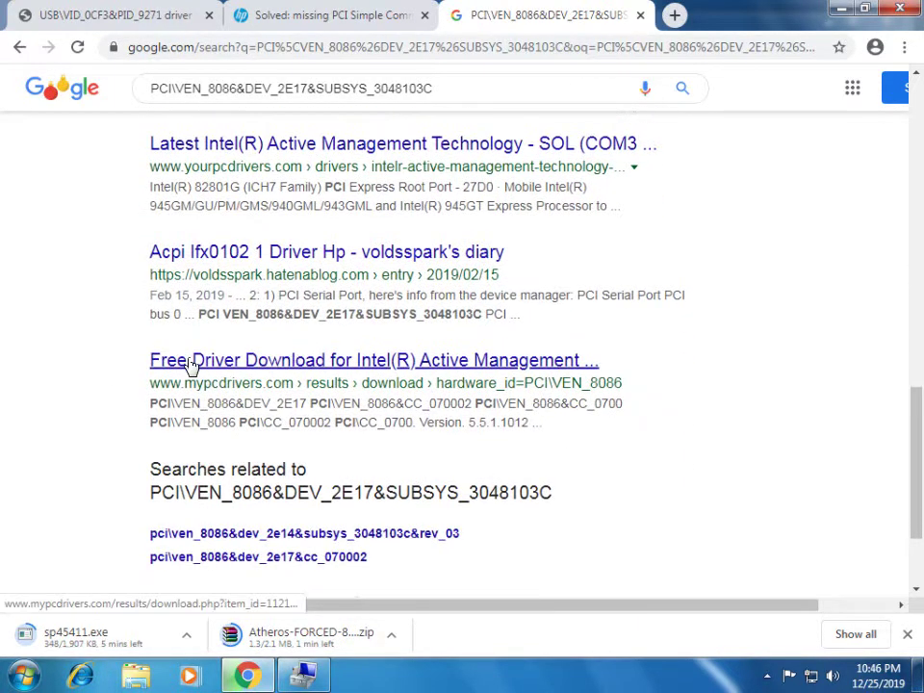
scroll(336, 354, "up", 7)
scroll(336, 354, "down", 8)
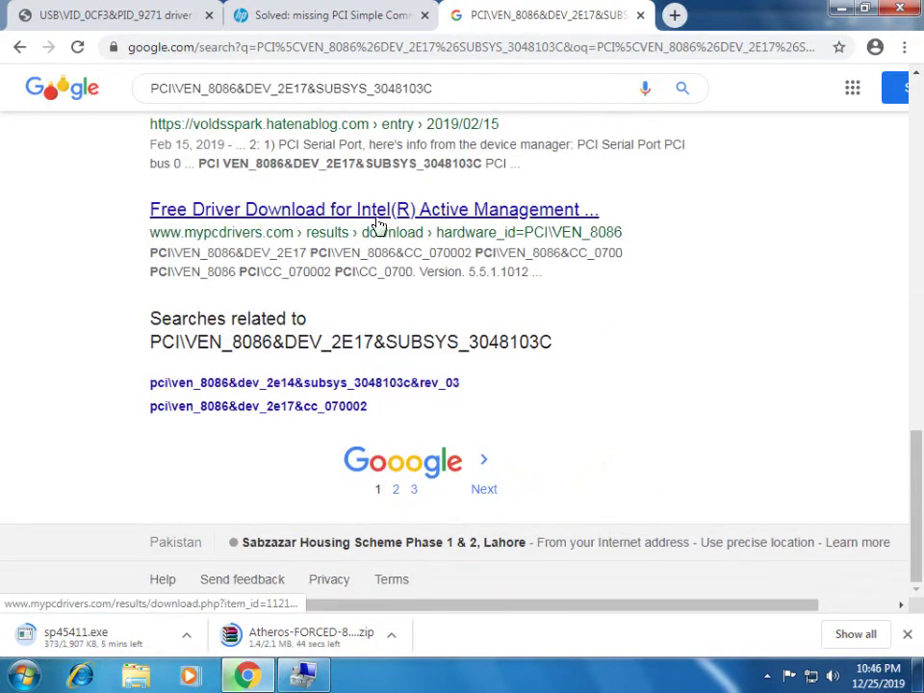
Step: Check the mypcdrivers Free Driver Download result, then return to the search results
left_click(381, 213)
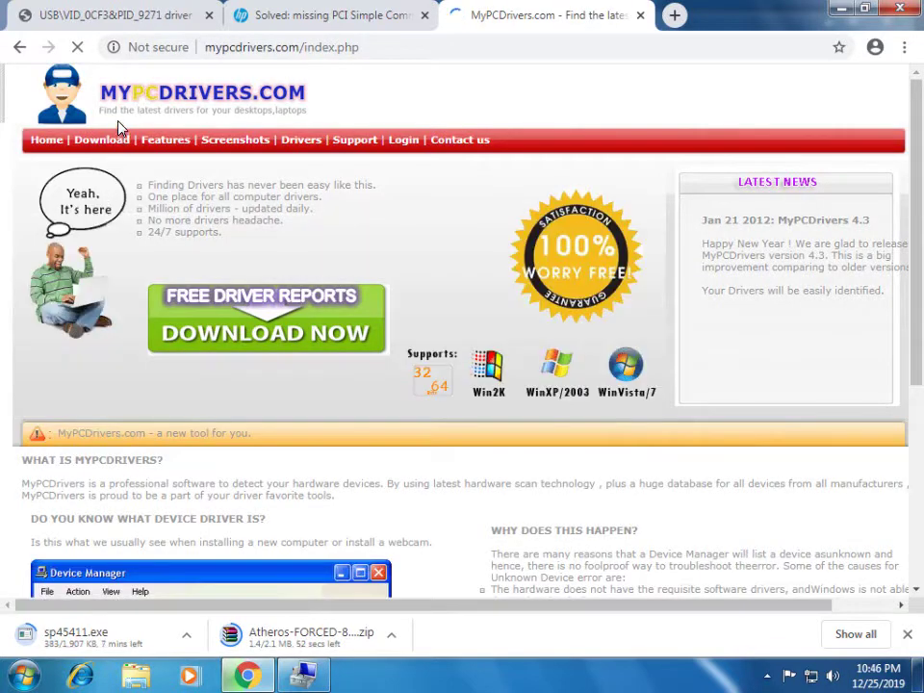
scroll(258, 346, "down", 4)
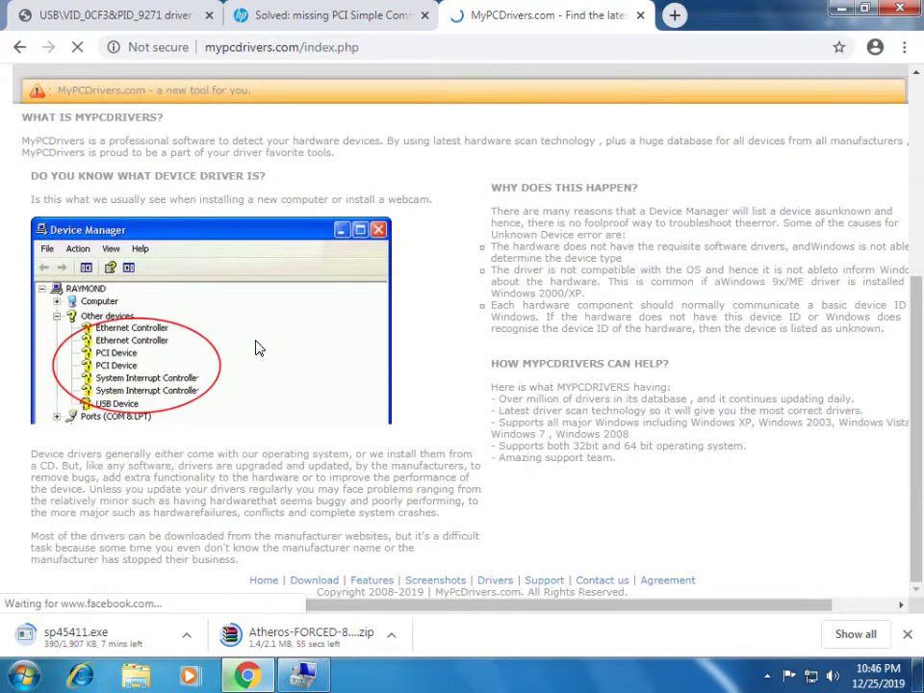
scroll(420, 366, "up", 4)
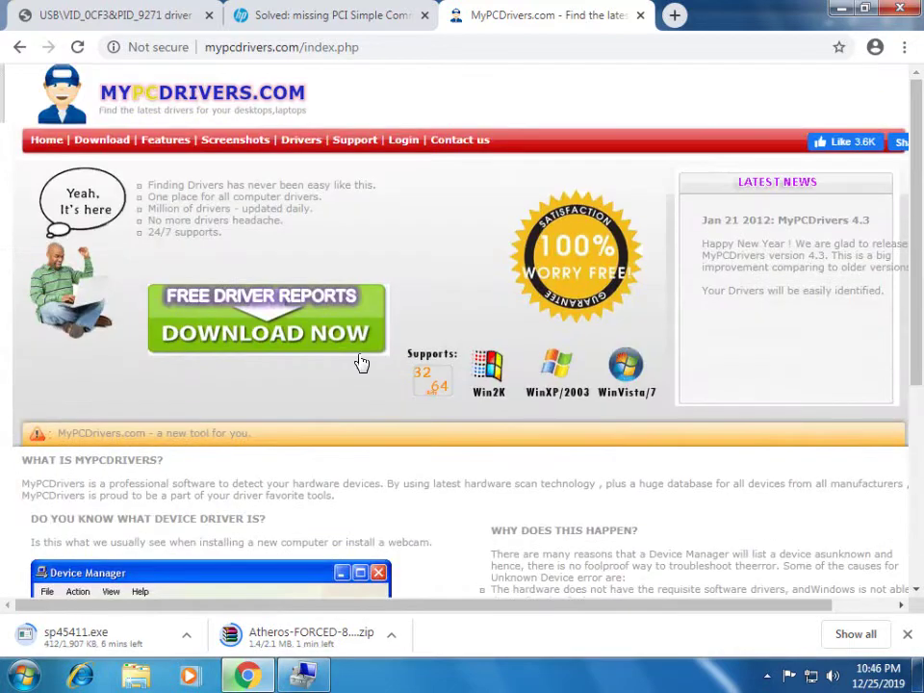
left_click(17, 48)
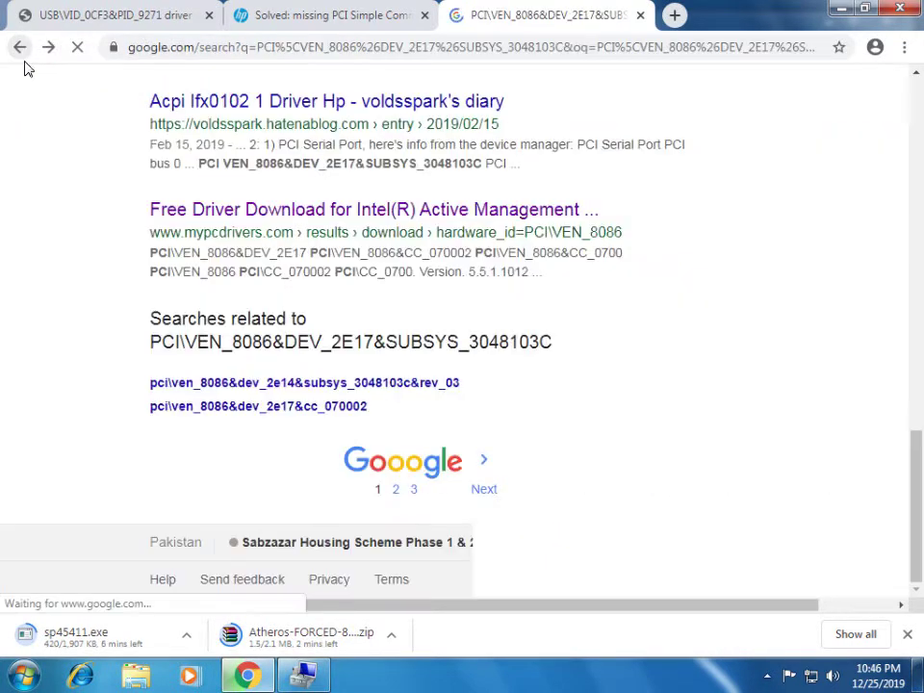
scroll(285, 354, "up", 4)
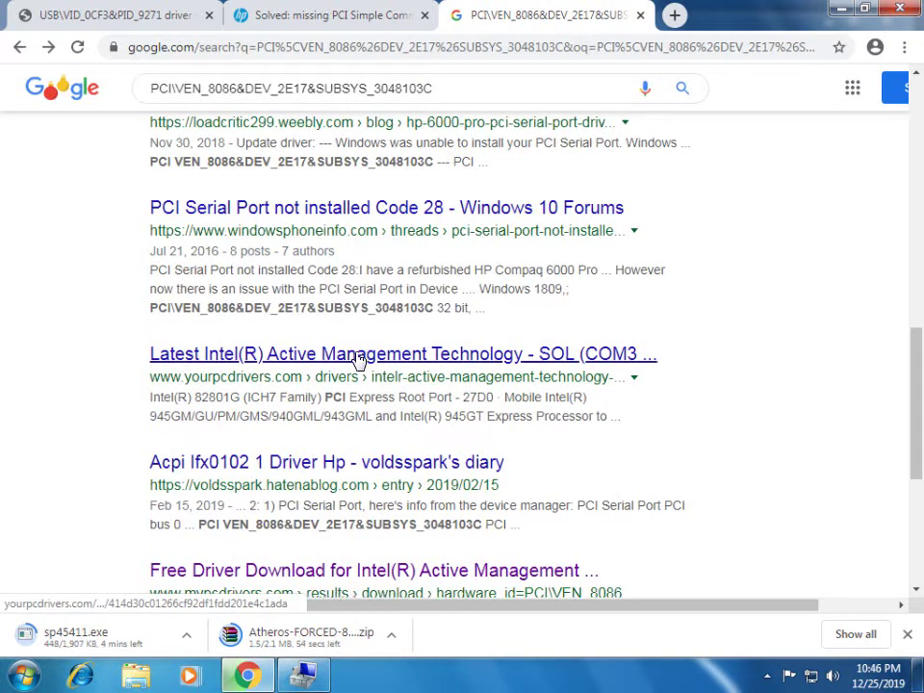
Step: Look at the yourpcdrivers Intel Active Management result and return to the top of the results
left_click(498, 373)
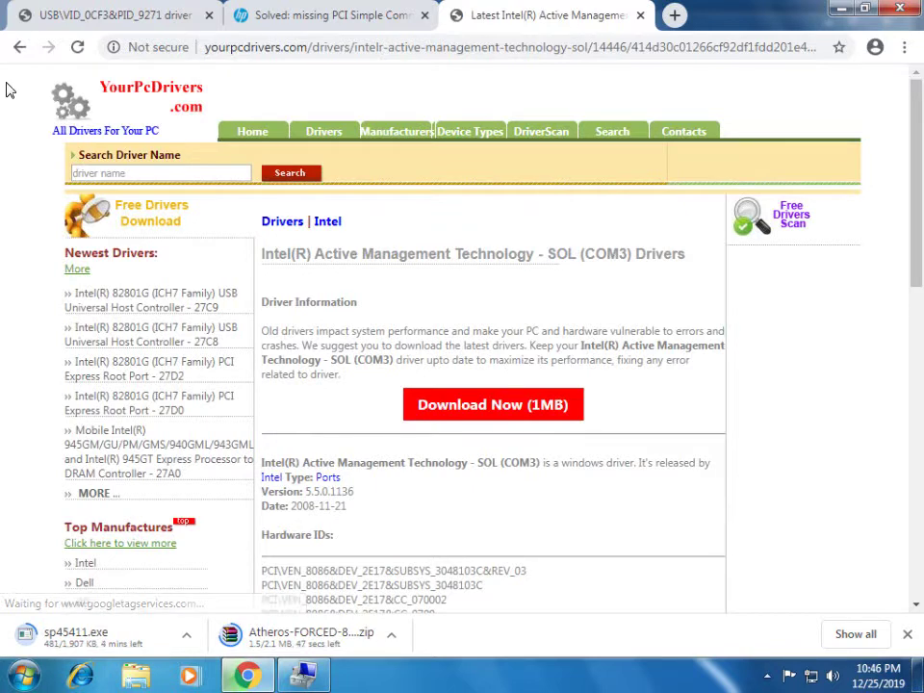
left_click(19, 47)
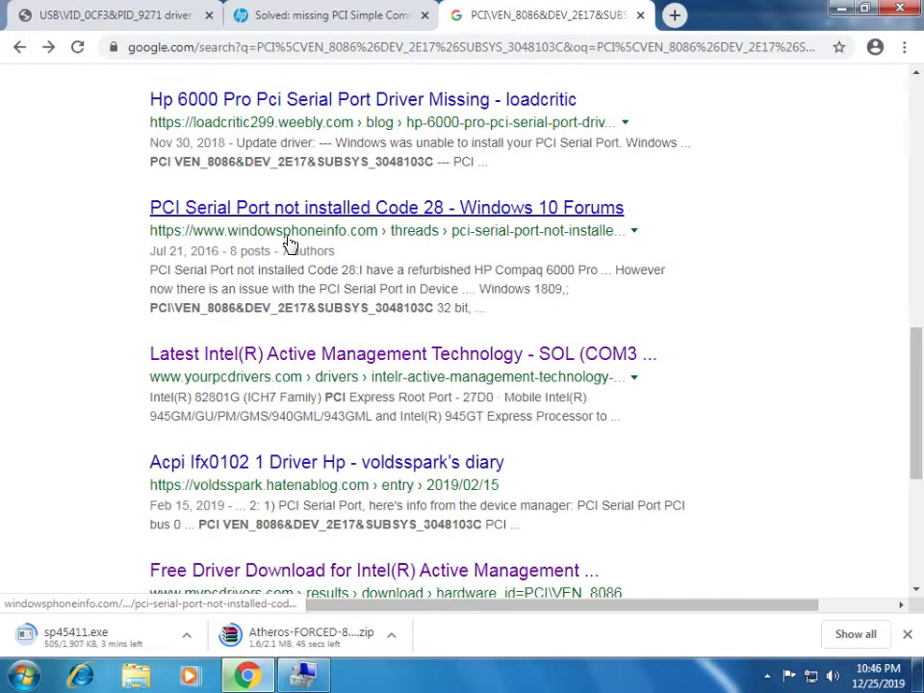
scroll(289, 240, "up", 1)
scroll(302, 233, "up", 1)
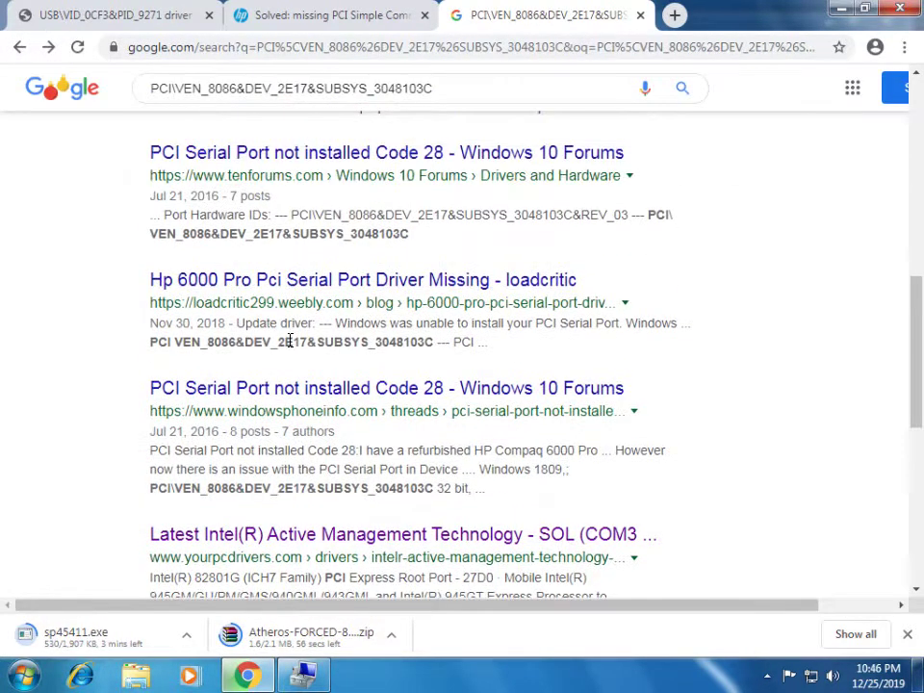
scroll(420, 288, "up", 2)
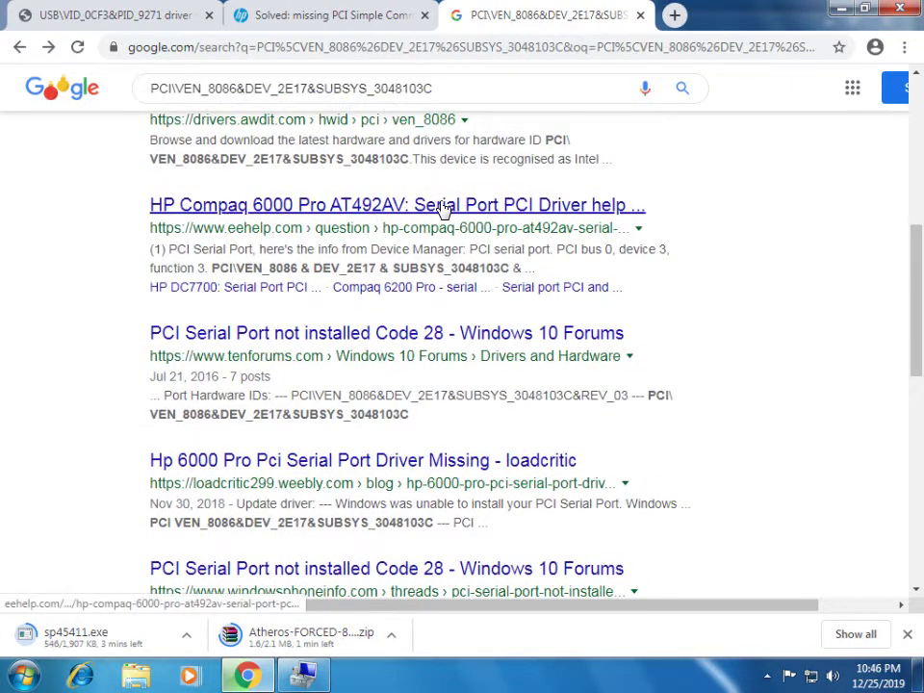
scroll(364, 239, "up", 2)
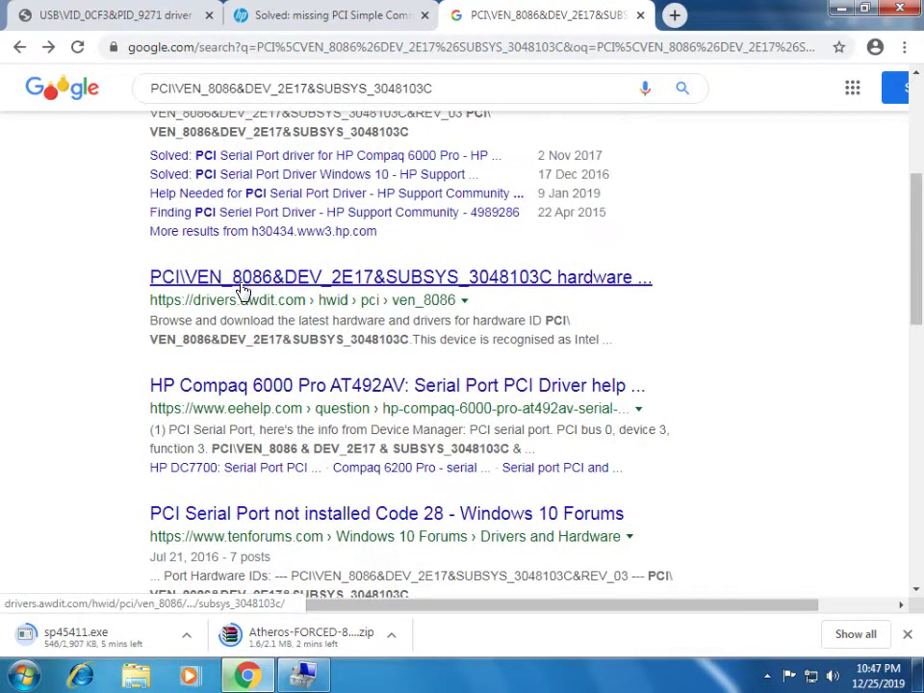
Step: Check the drivers.awdit.com hardware ID result and go back
left_click(413, 283)
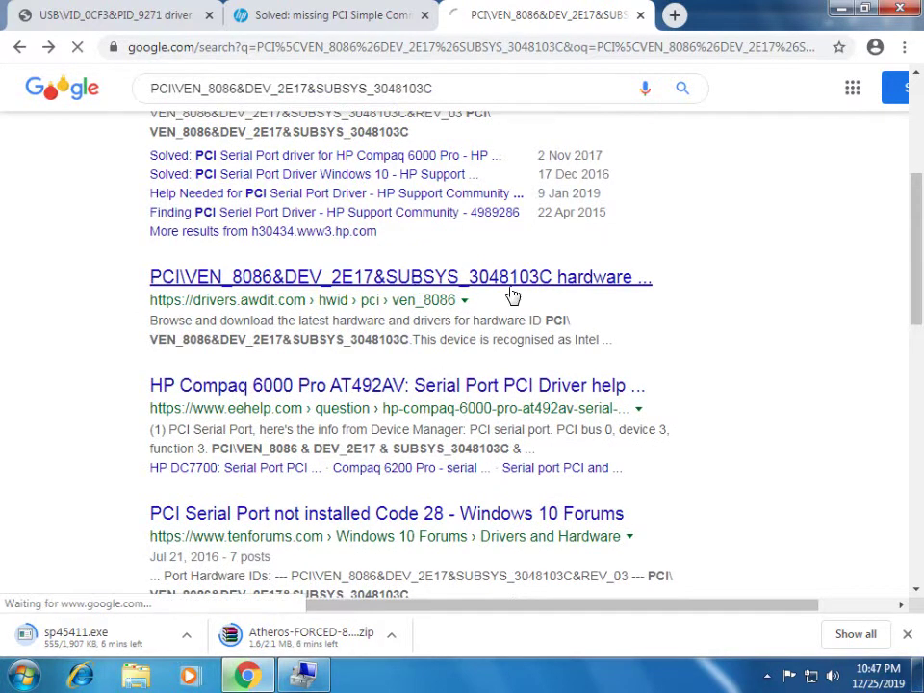
scroll(118, 179, "down", 2)
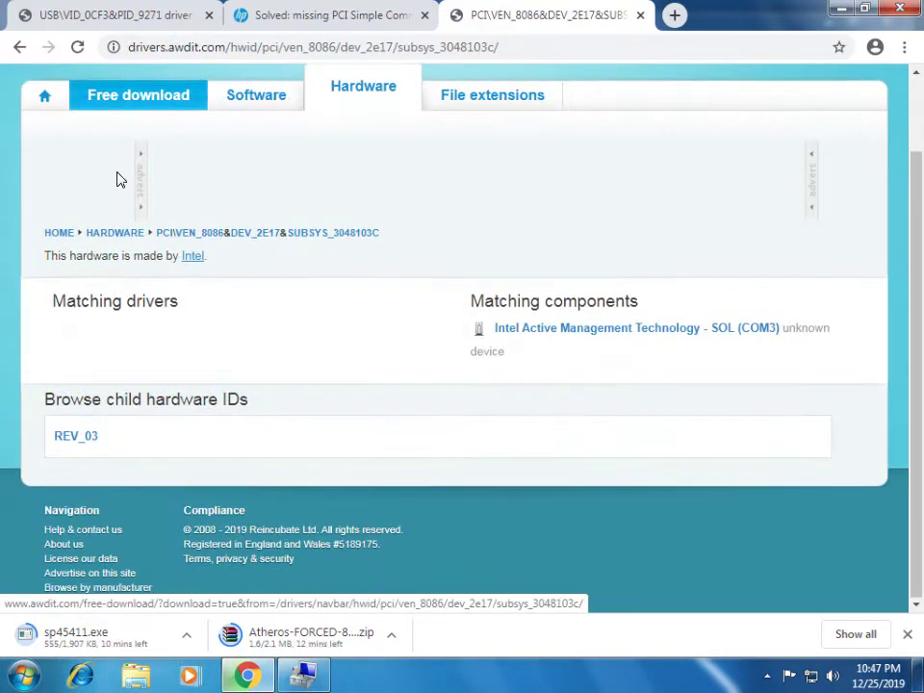
left_click(19, 46)
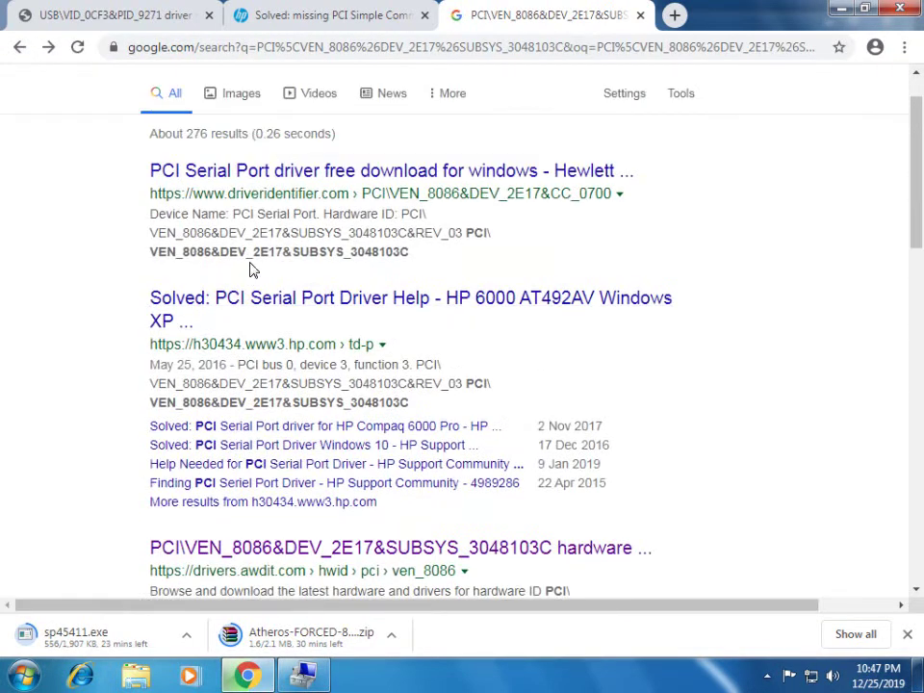
Step: Download sp45367.exe from the HP forum PCI Serial Port Driver Help thread
left_click(296, 306)
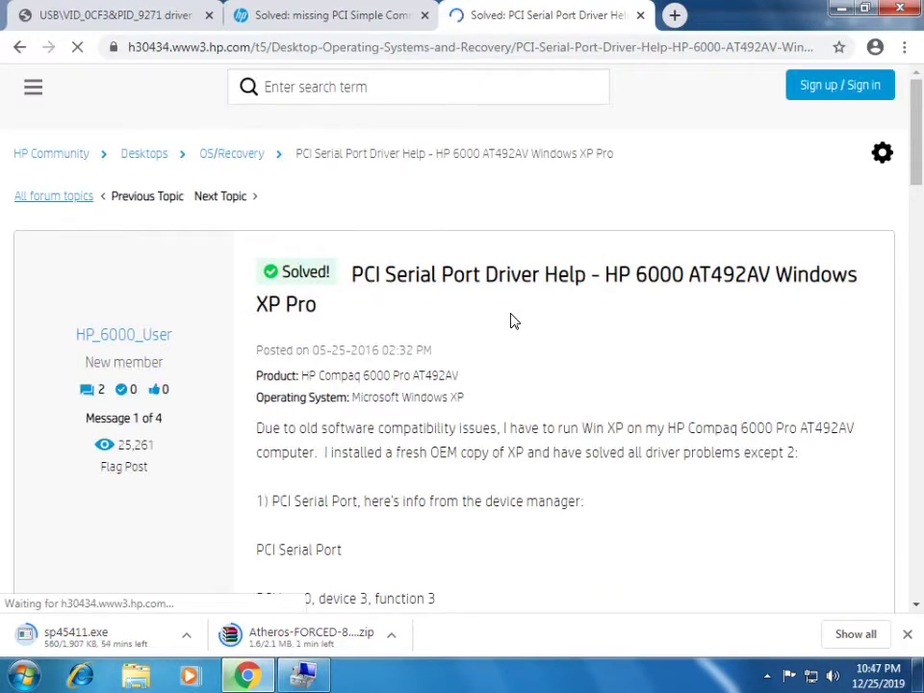
scroll(510, 321, "down", 8)
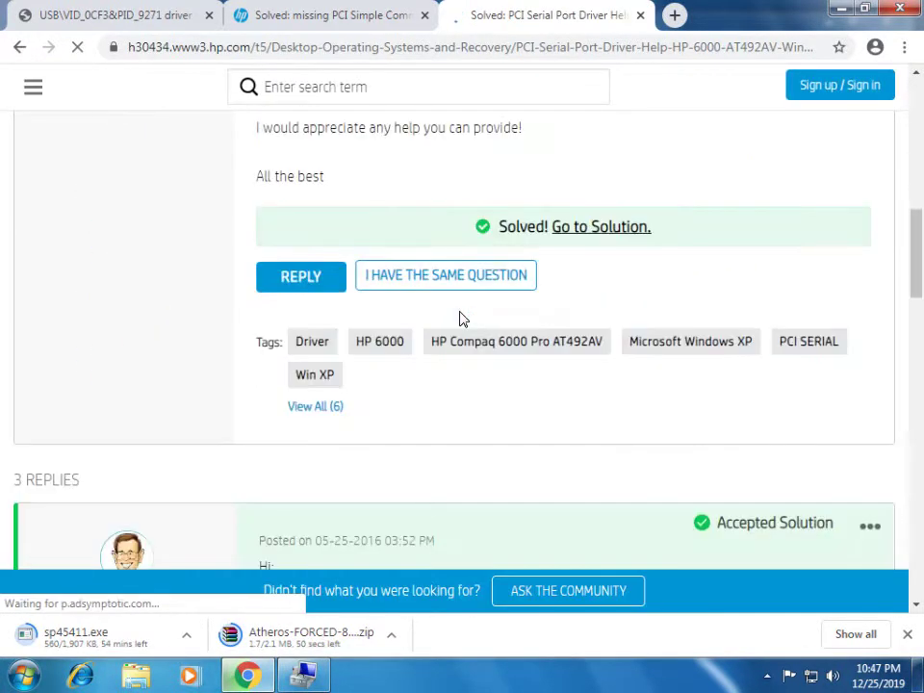
scroll(460, 319, "down", 2)
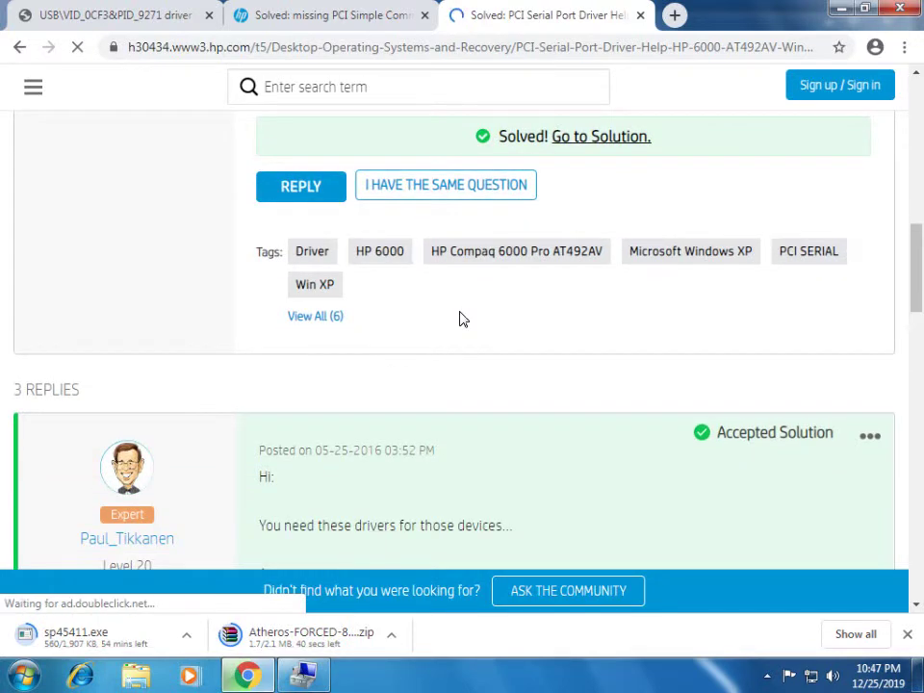
scroll(460, 319, "down", 3)
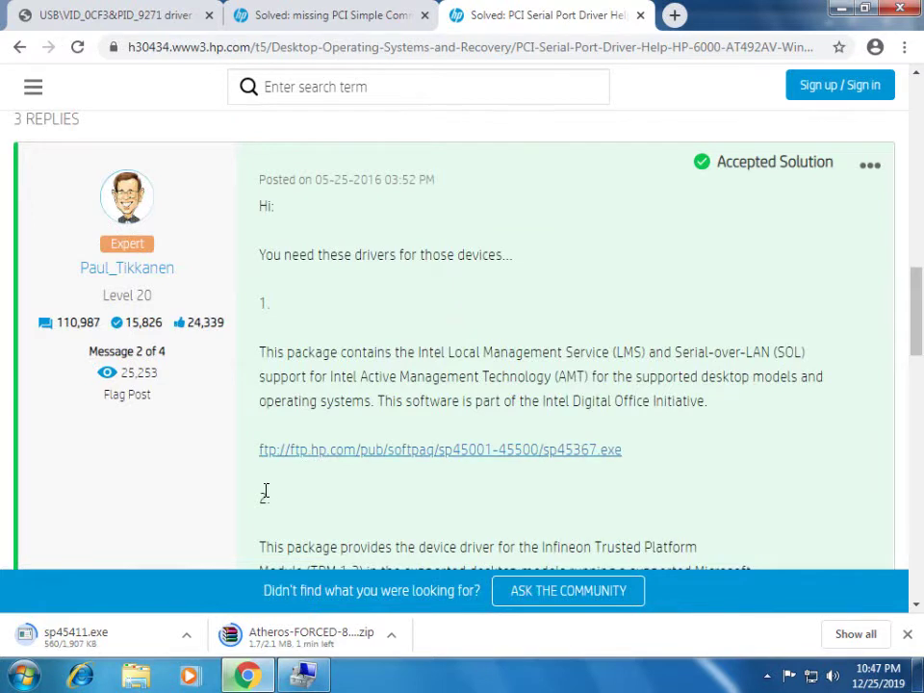
left_click(390, 451)
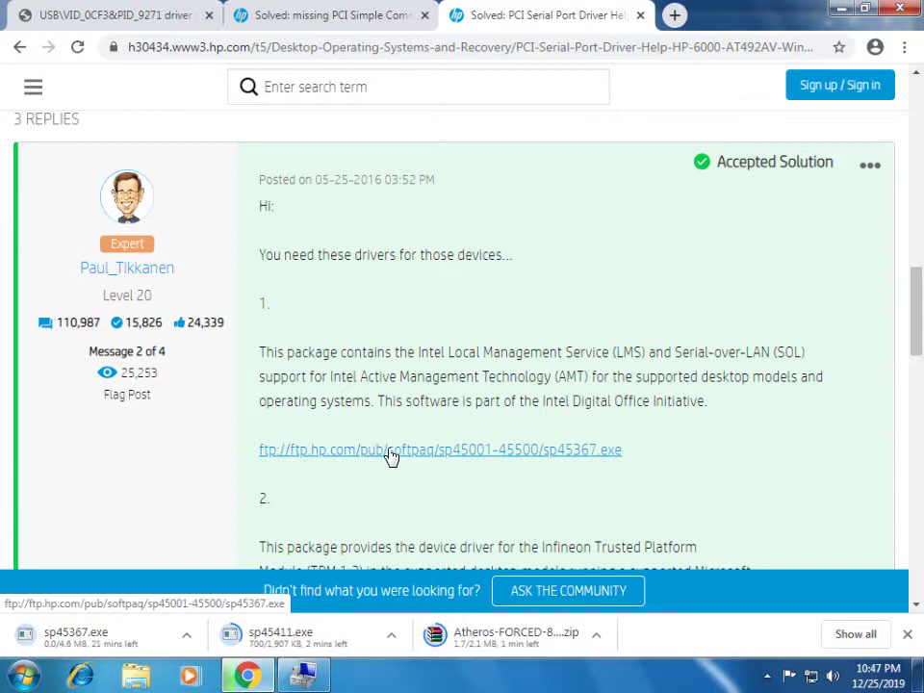
Step: Close the thread tab, decline the feedback survey, and bring Device Manager back
left_click(640, 16)
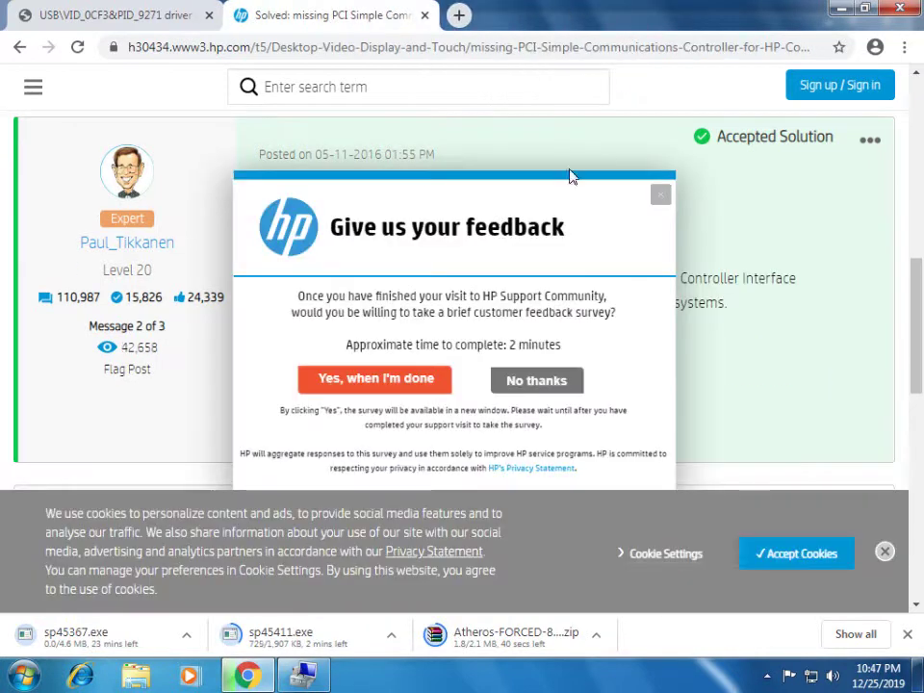
left_click(660, 198)
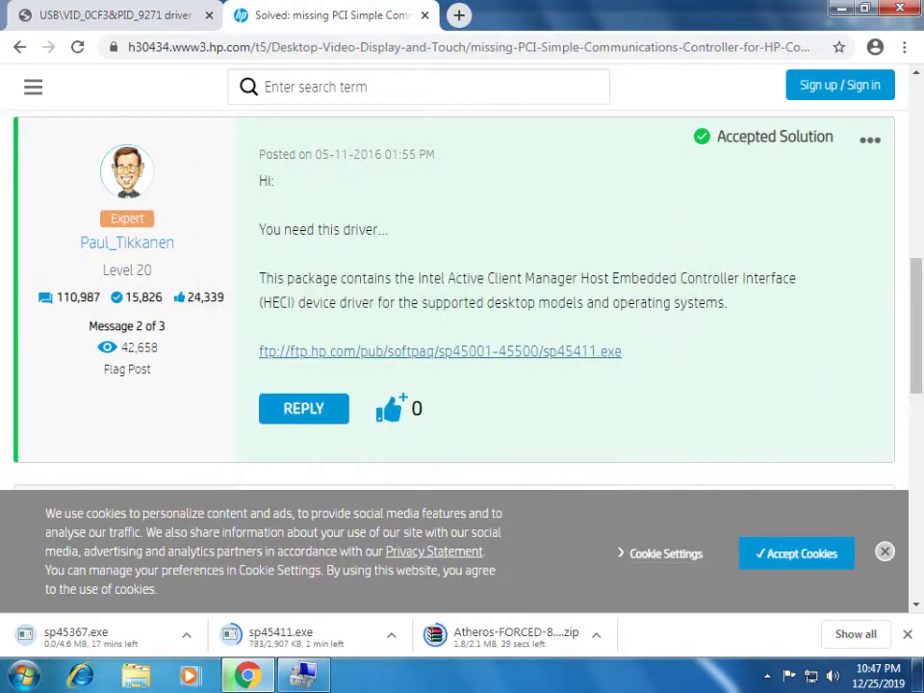
left_click(106, 14)
left_click(283, 679)
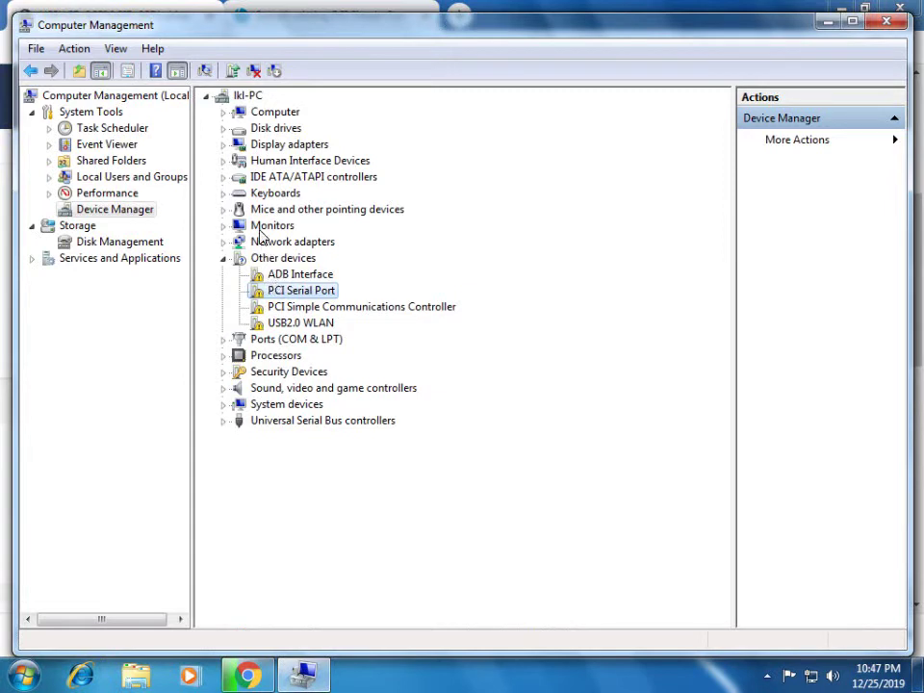
Step: Copy the Intel Q45/Q43 Express Chipset's hardware ID PCI\VEN_8086&DEV_2E12&SUBSYS_3048103C from its Details
left_click(223, 144)
left_click(328, 162)
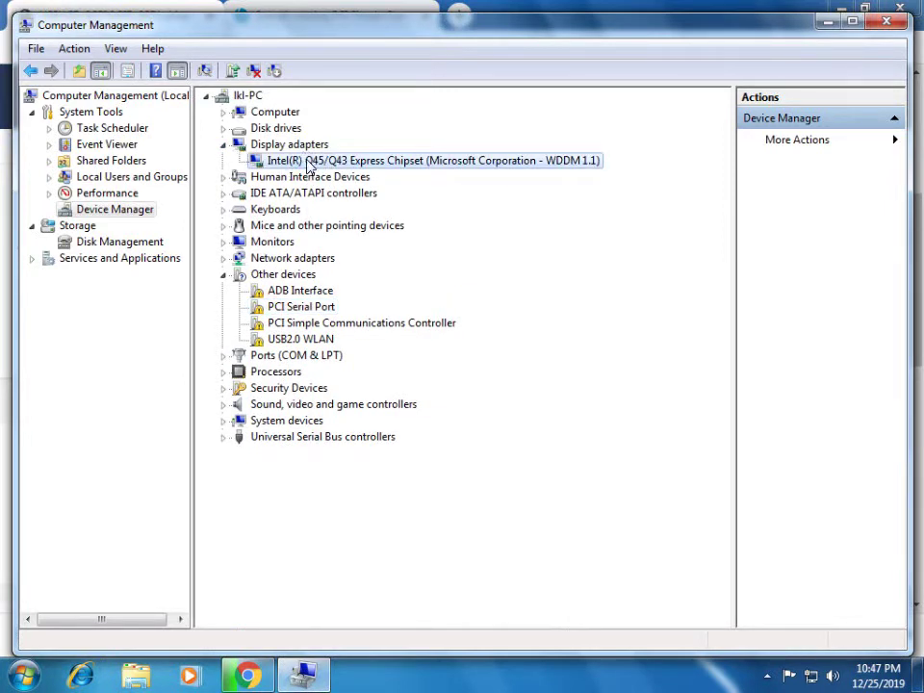
right_click(310, 165)
left_click(363, 273)
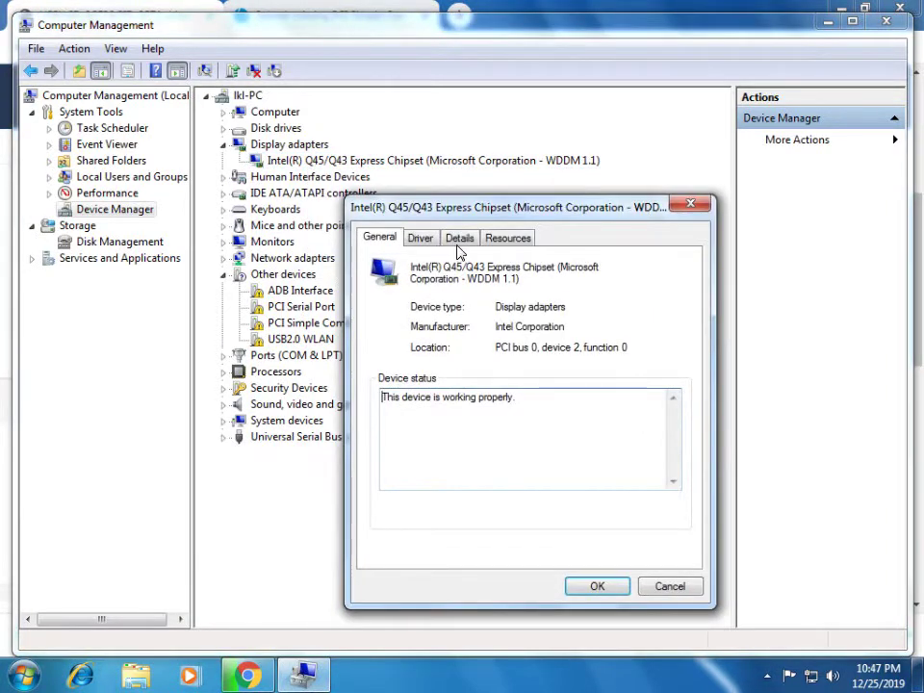
left_click(459, 241)
left_click(420, 332)
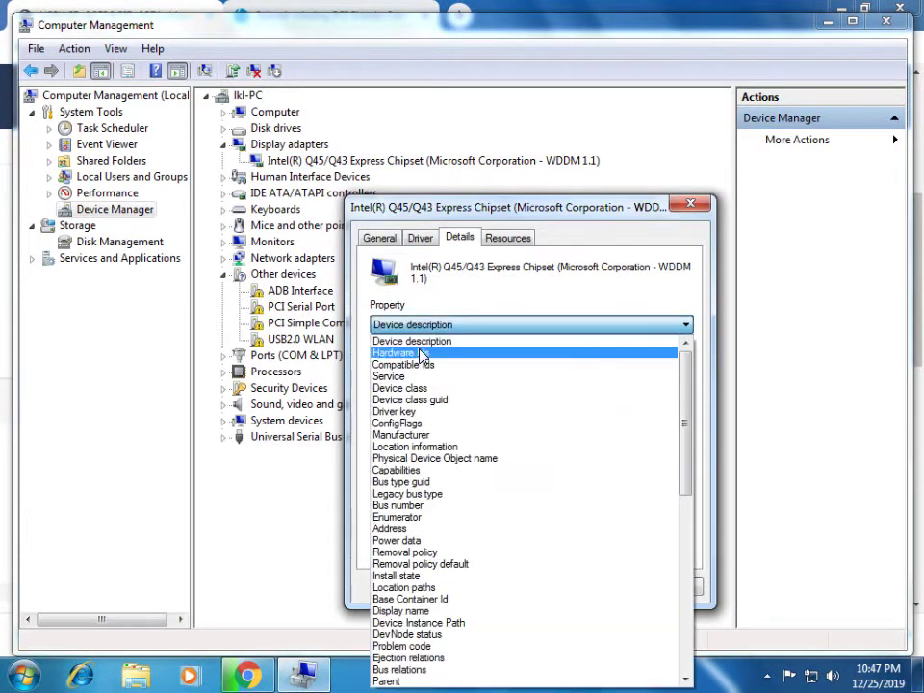
left_click(421, 350)
left_click(550, 387)
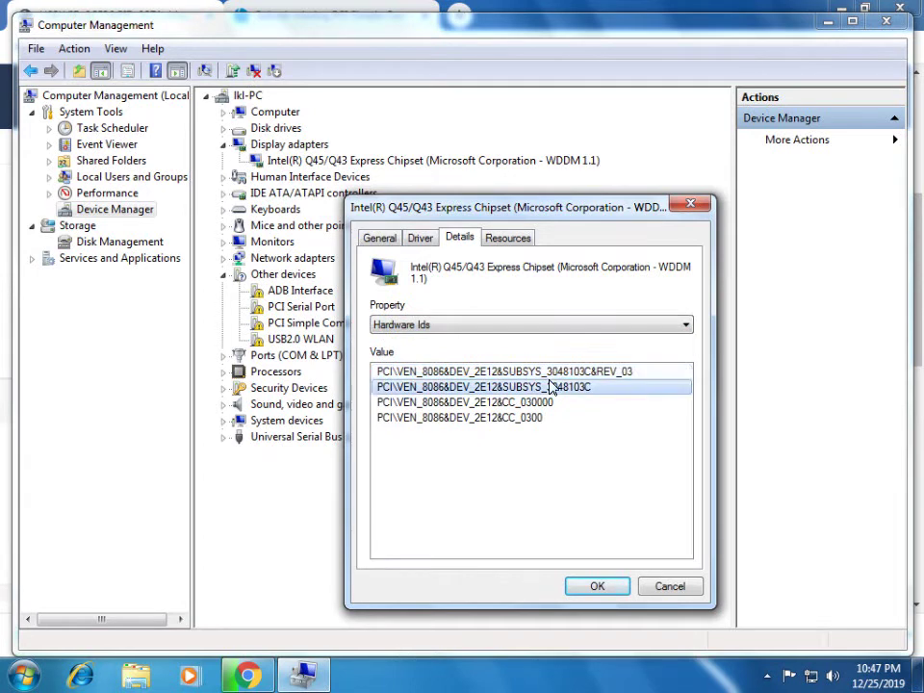
right_click(550, 387)
left_click(560, 395)
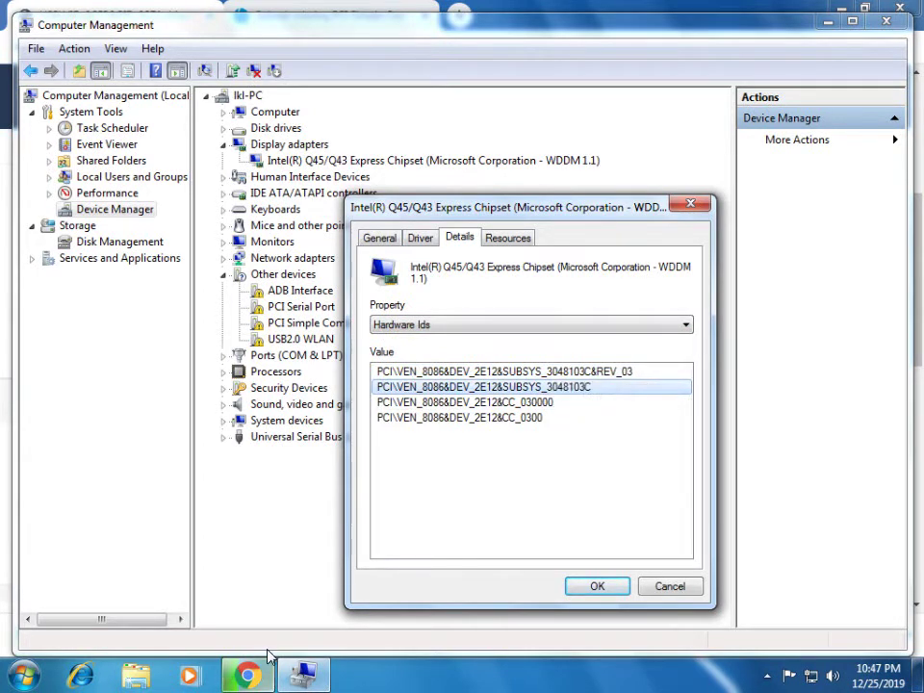
left_click(298, 678)
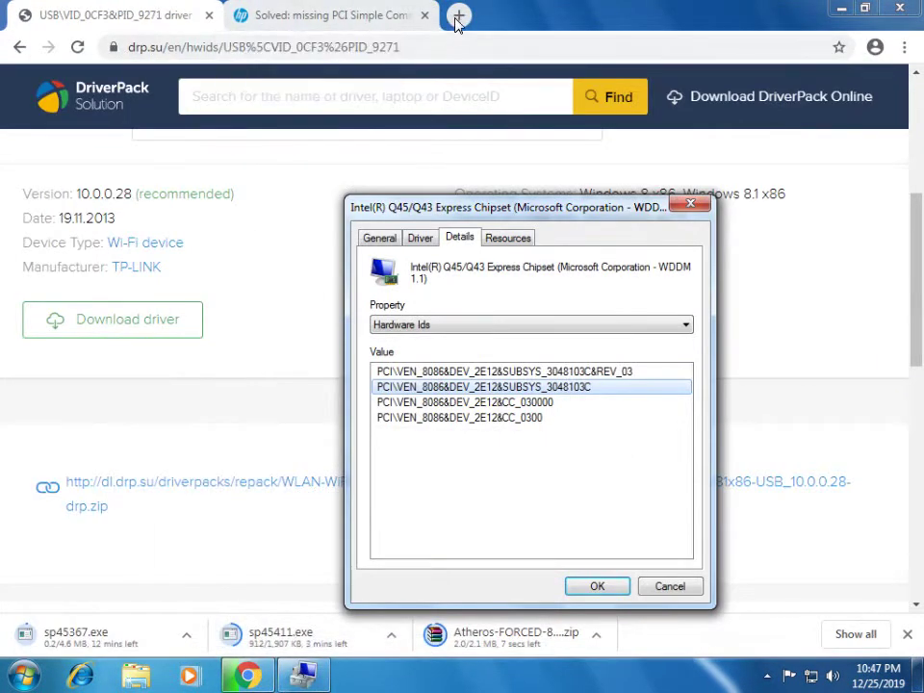
Step: Search Google for PCI\VEN_8086&DEV_2E12&SUBSYS_3048103C in a new tab
left_click(458, 15)
right_click(425, 39)
left_click(462, 133)
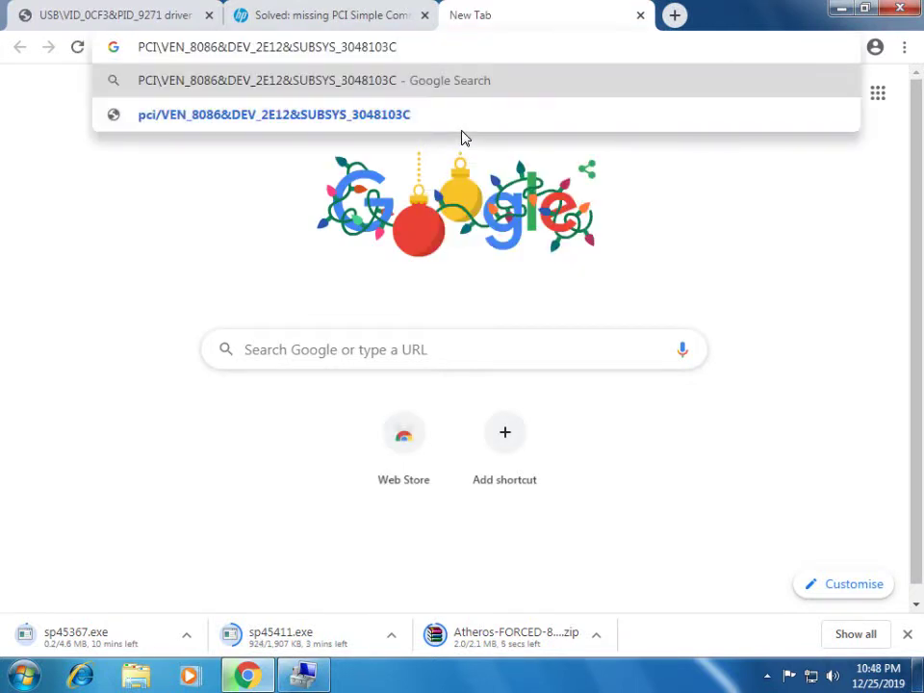
key("Return")
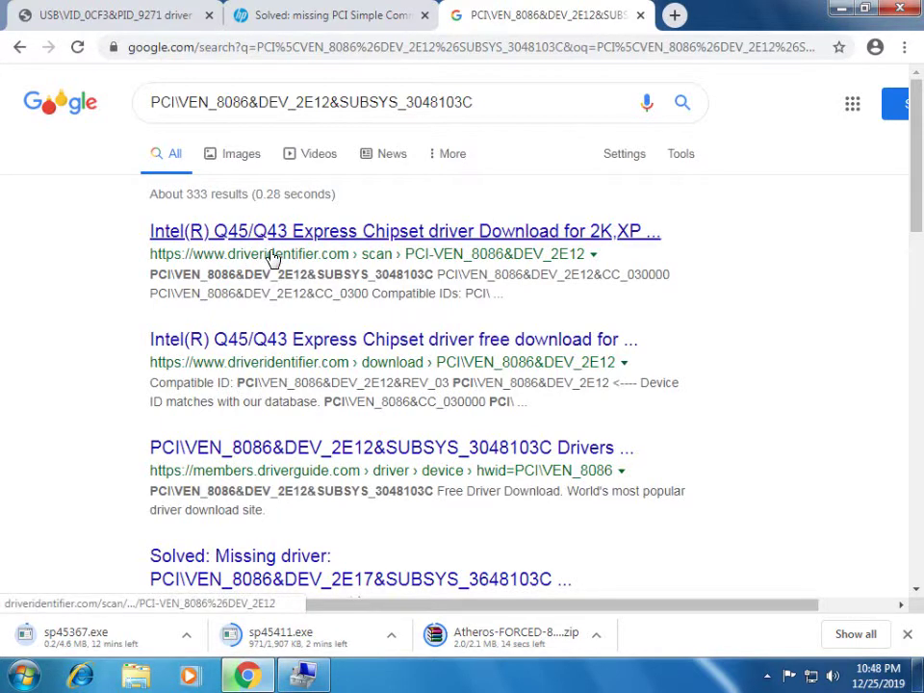
Step: Look through the Intel Q45/Q43 chipset driver results, then return to Device Manager
scroll(258, 409, "down", 2)
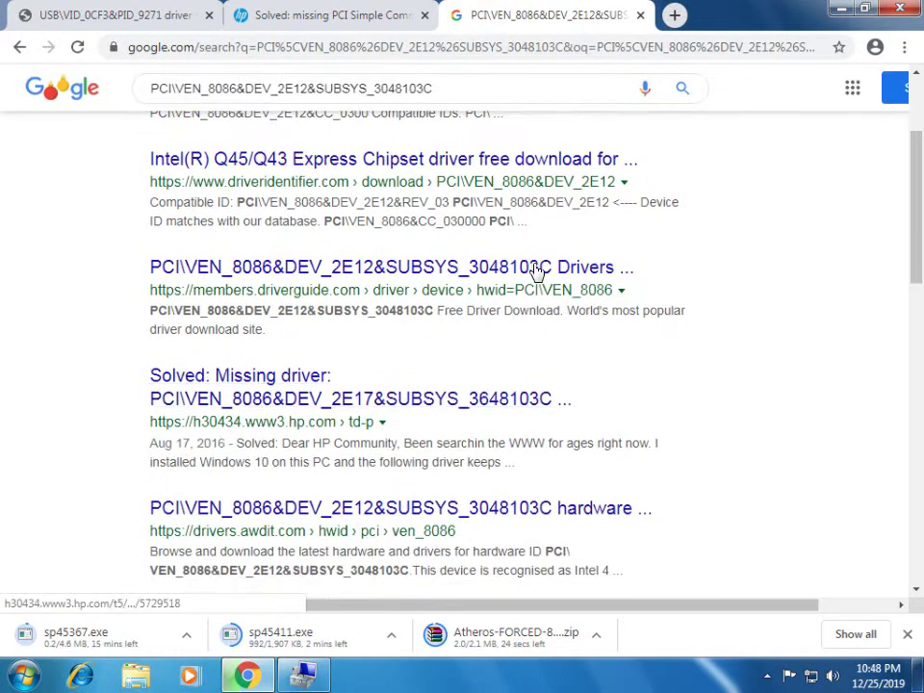
scroll(531, 268, "down", 2)
scroll(462, 264, "down", 1)
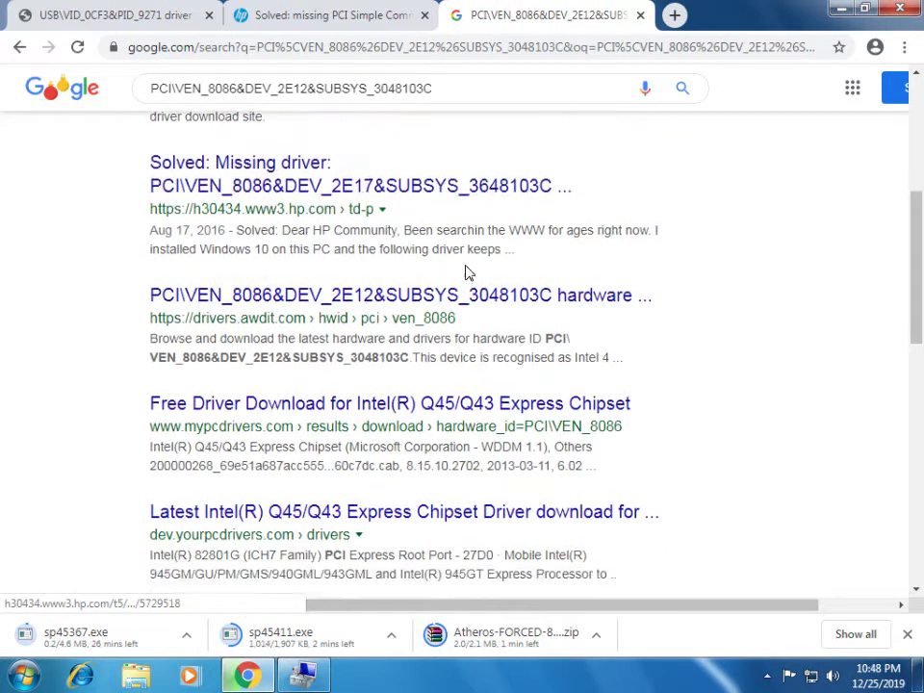
scroll(241, 298, "down", 1)
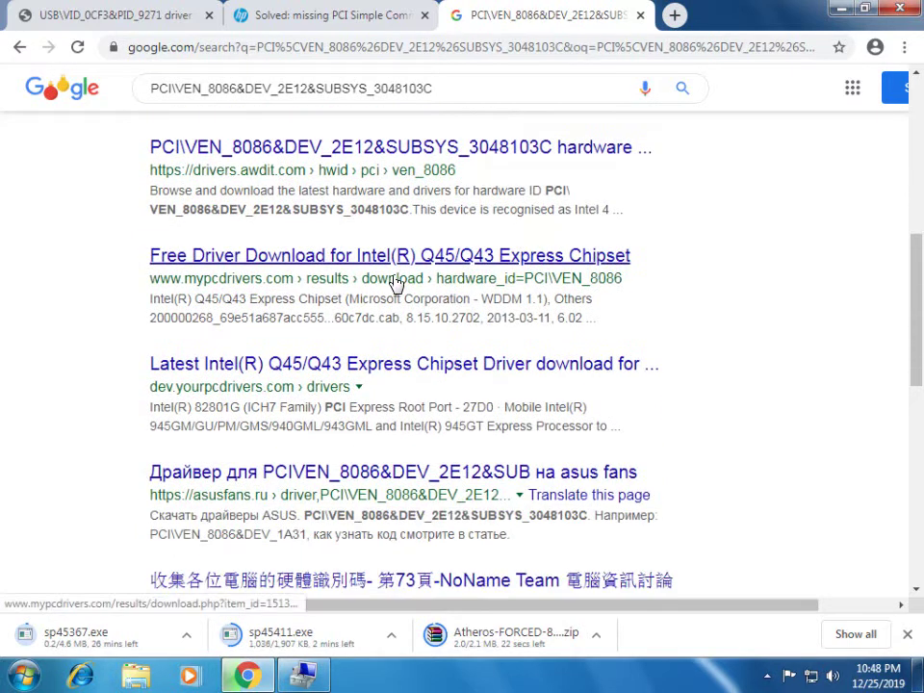
scroll(308, 394, "down", 2)
scroll(231, 433, "down", 3)
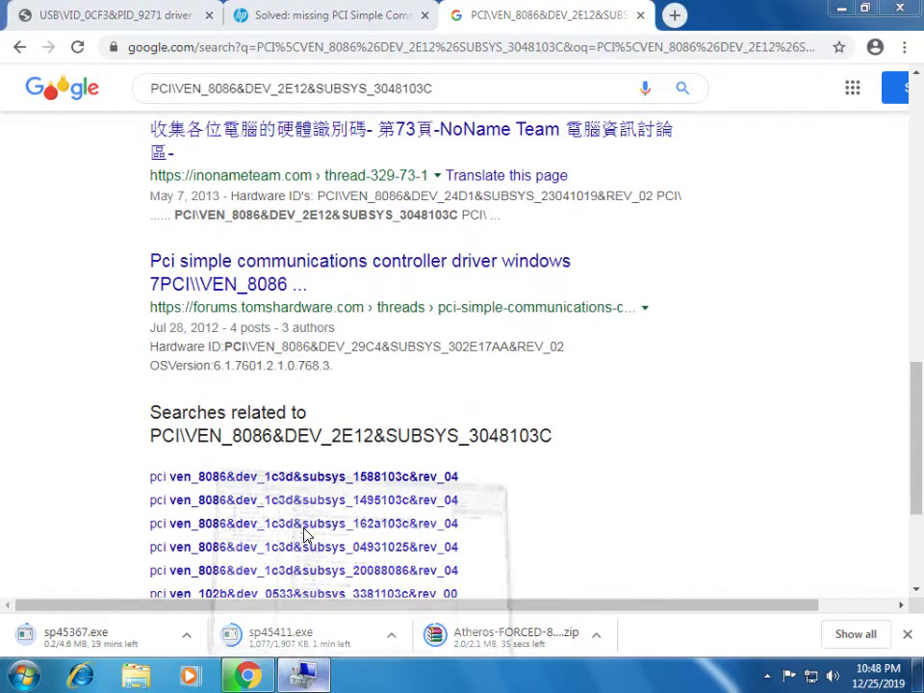
left_click(305, 531)
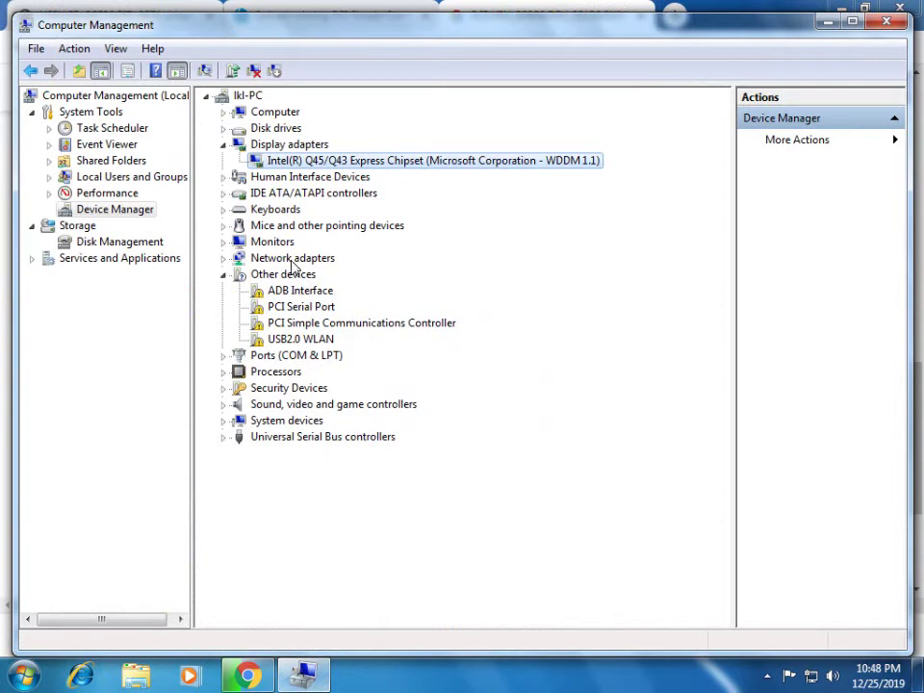
Step: Copy the Intel 82567LM-3 network adapter's hardware ID PCI\VEN_8086&DEV_10DE&SUBSYS_3048103C
left_click(225, 259)
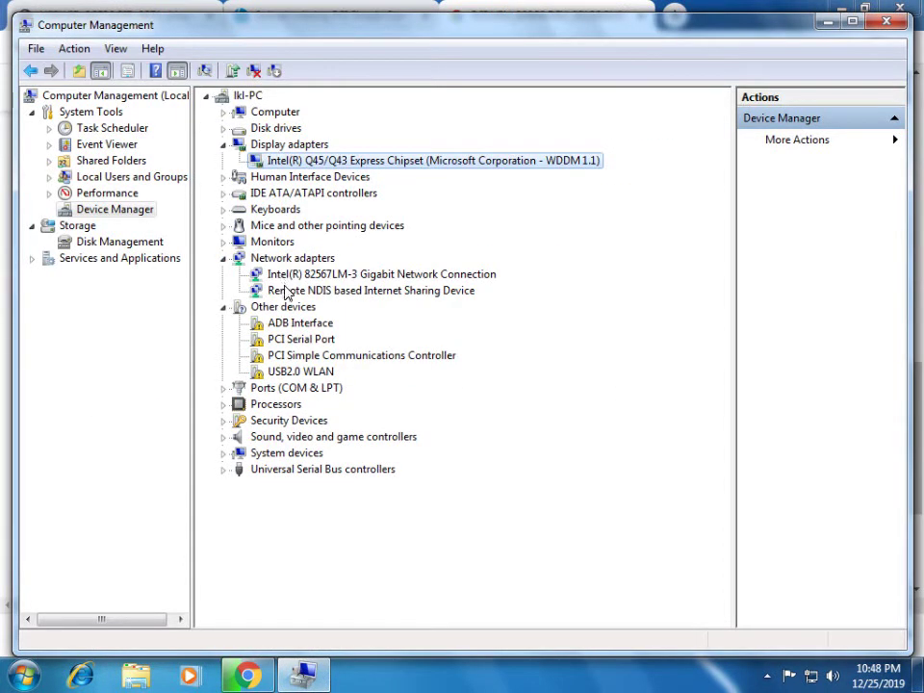
left_click(274, 274)
right_click(291, 275)
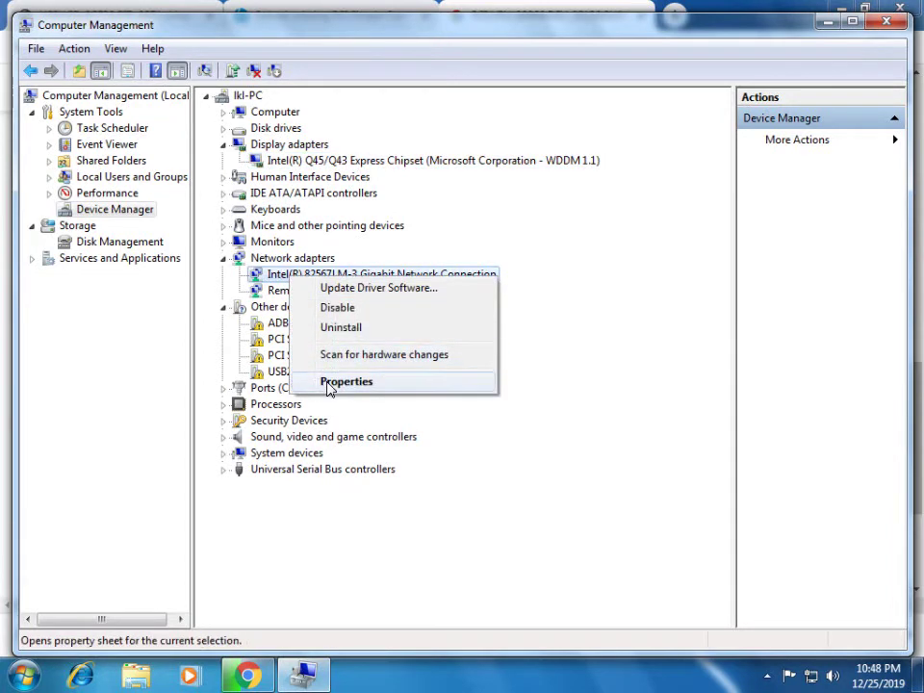
left_click(346, 382)
left_click(494, 261)
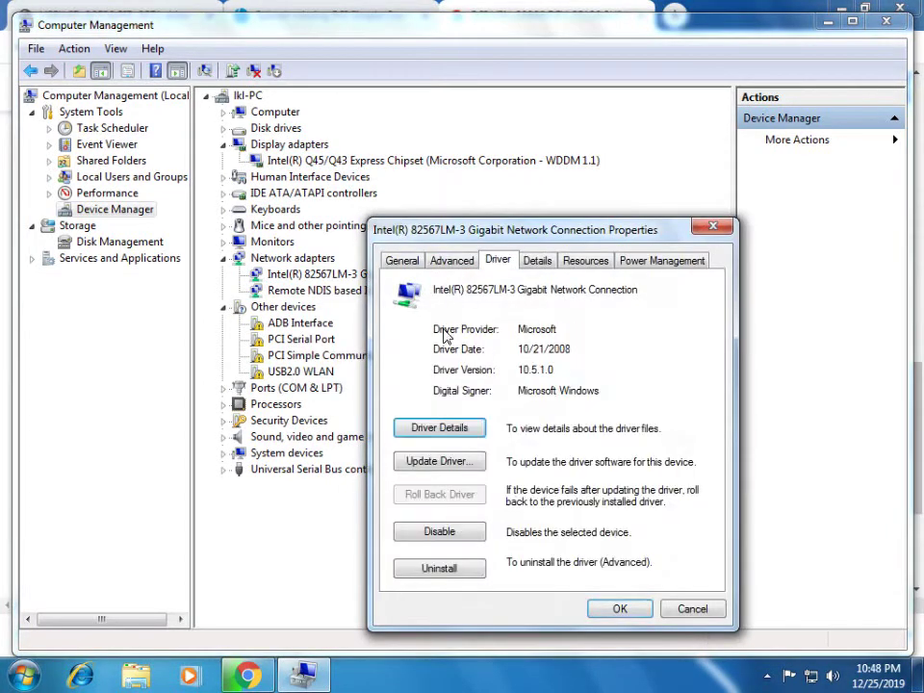
left_click(538, 262)
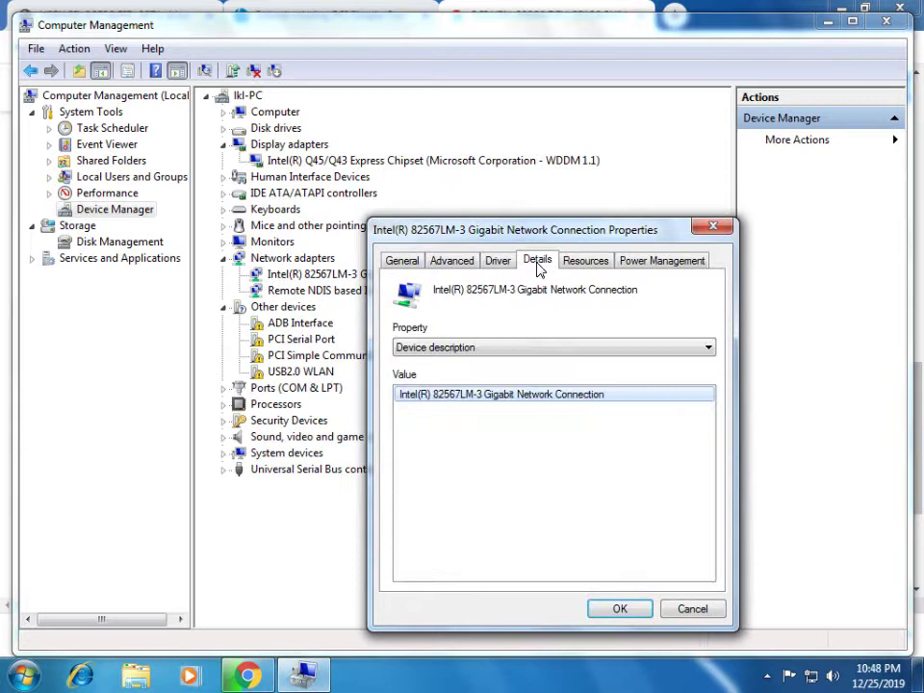
left_click(441, 349)
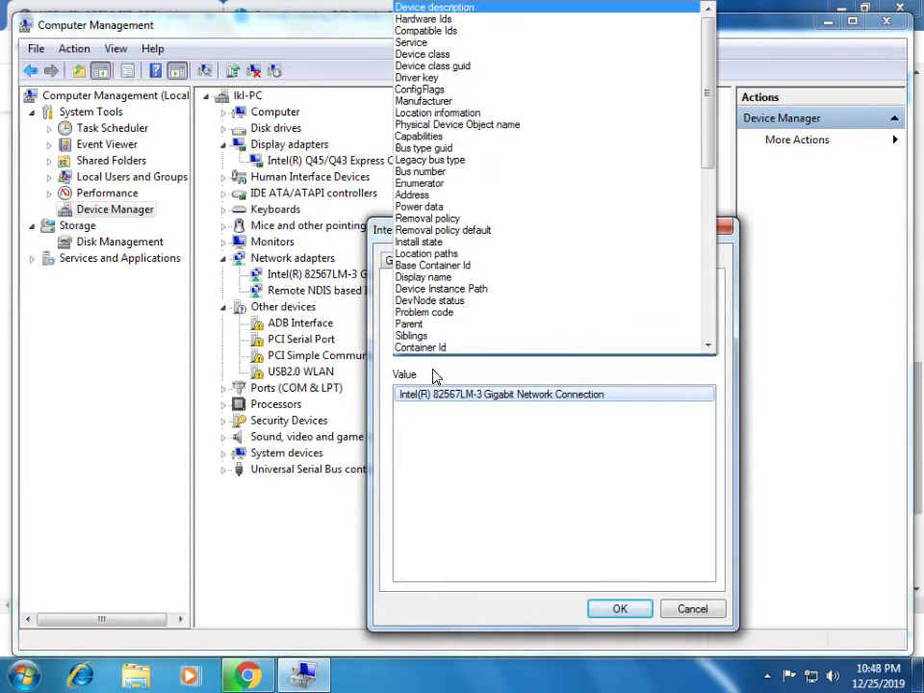
left_click(423, 19)
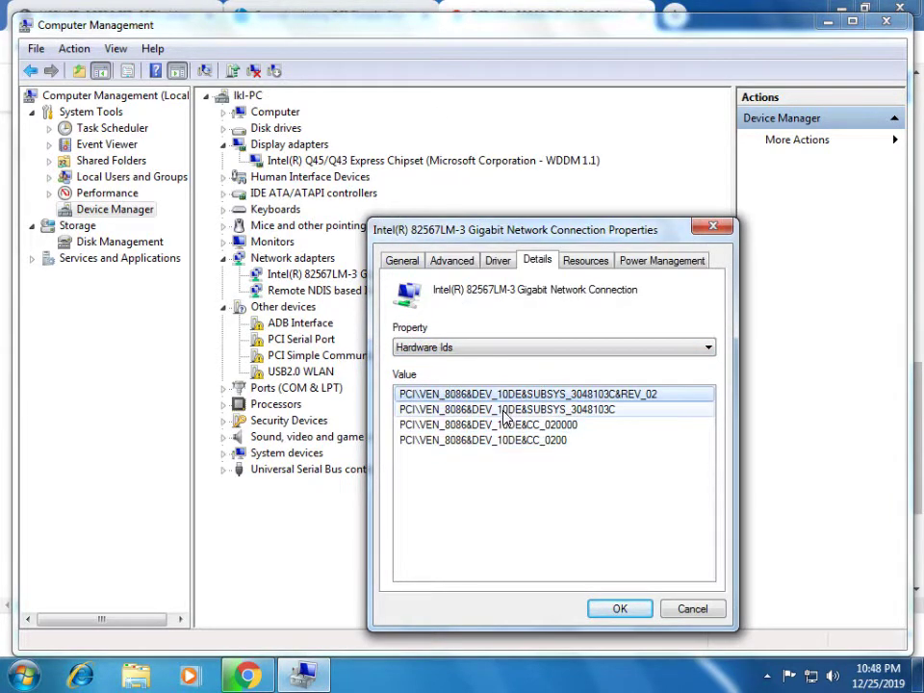
right_click(506, 414)
left_click(539, 421)
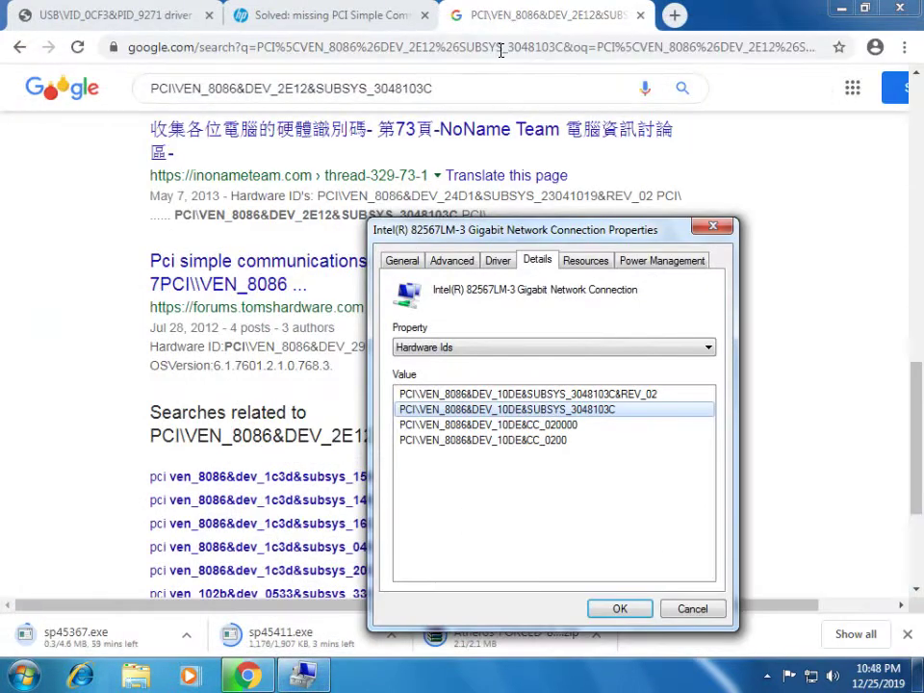
left_click(500, 48)
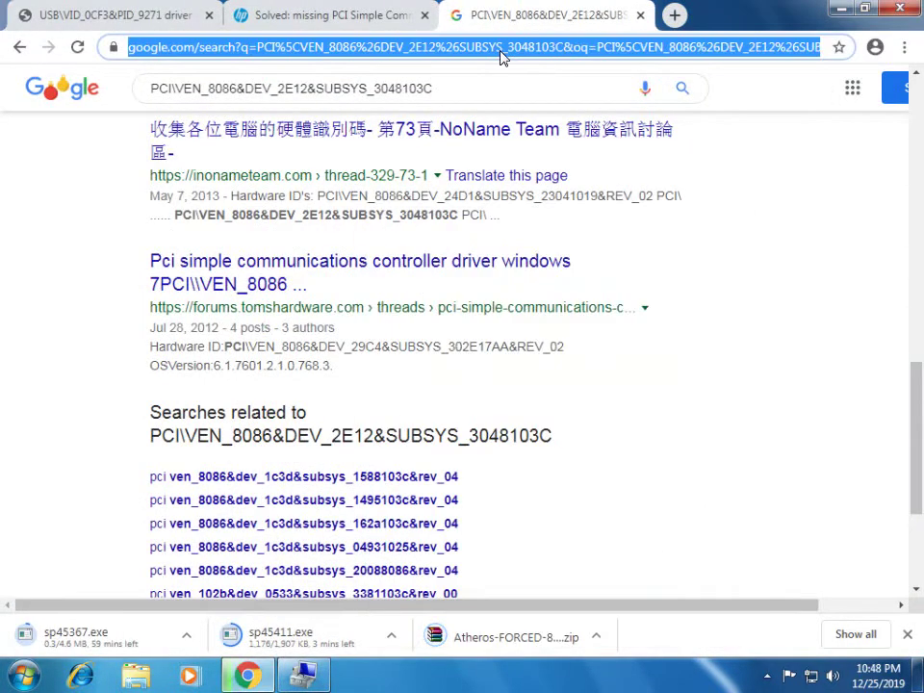
Step: Search Google for PCI\VEN_8086&DEV_10DE&SUBSYS_3048103C and open the downloaded Atheros zip
right_click(502, 50)
left_click(535, 141)
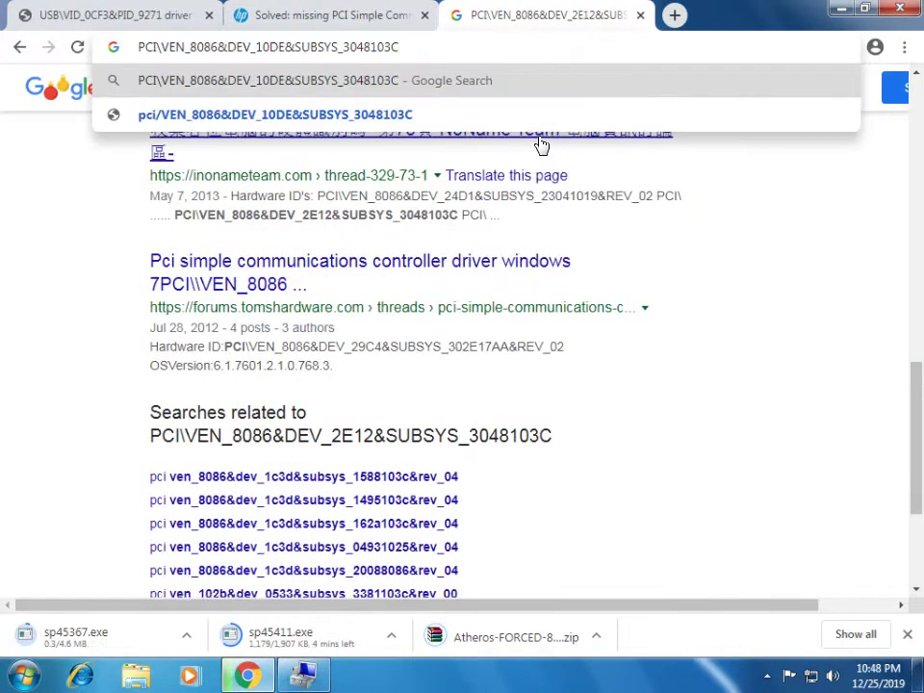
key("Return")
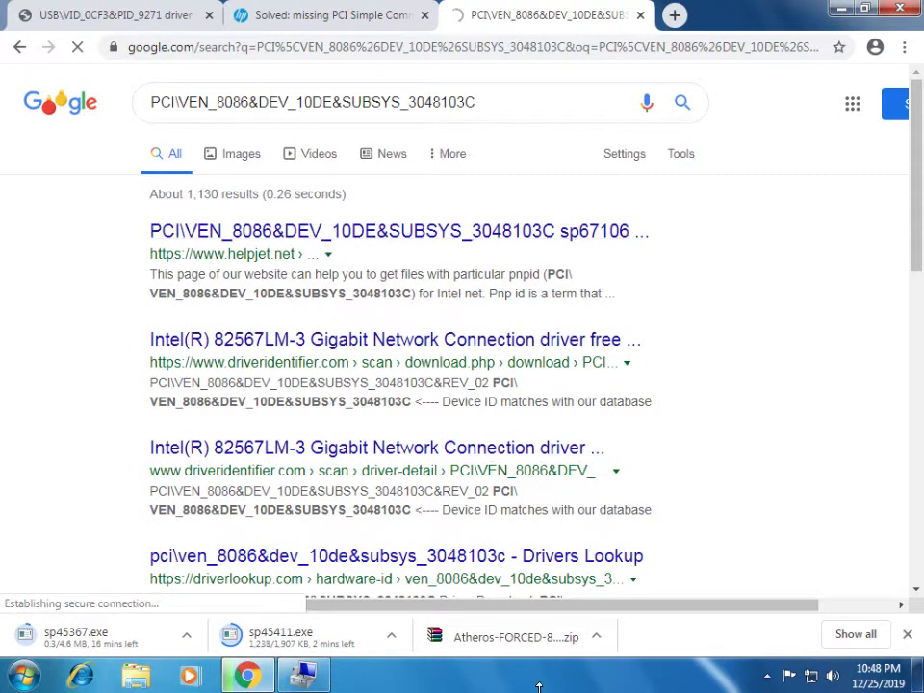
left_click(495, 635)
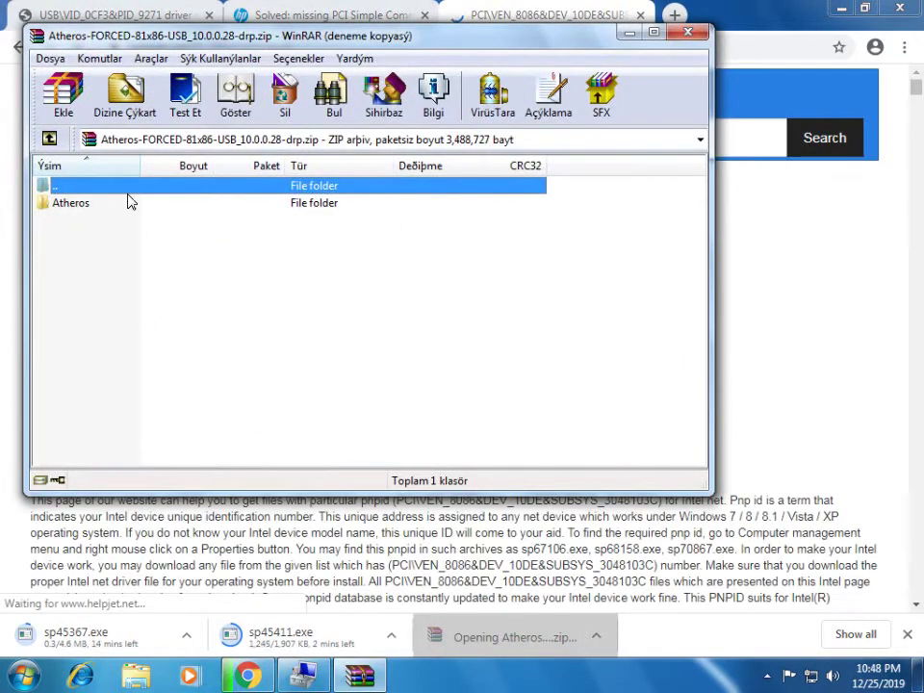
Step: Extract the Atheros folder to the Desktop, then close WinRAR and minimize Chrome
left_click(64, 202)
left_click(114, 108)
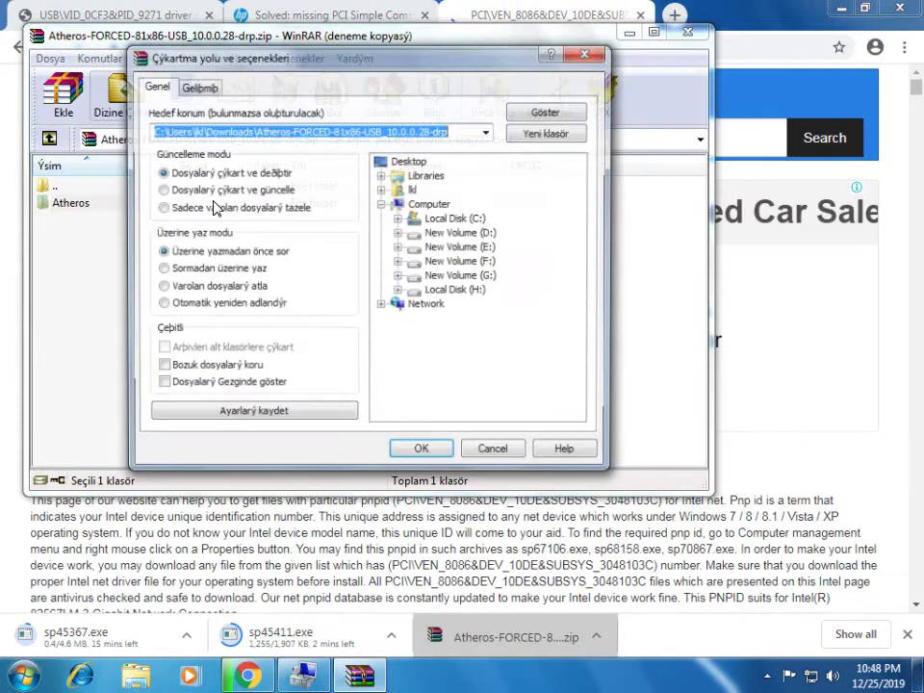
left_click(385, 160)
left_click(443, 453)
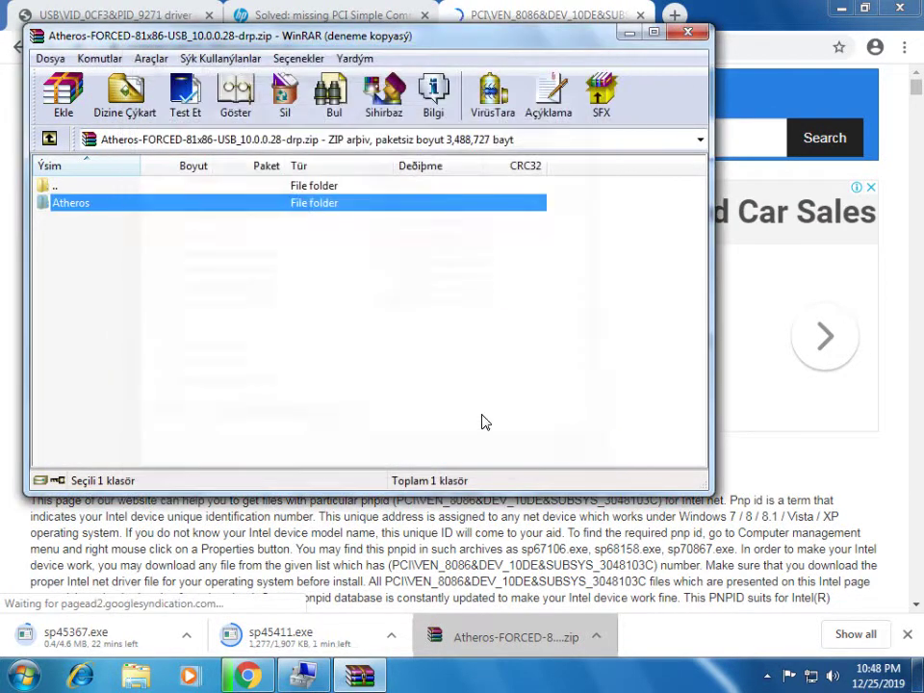
left_click(693, 32)
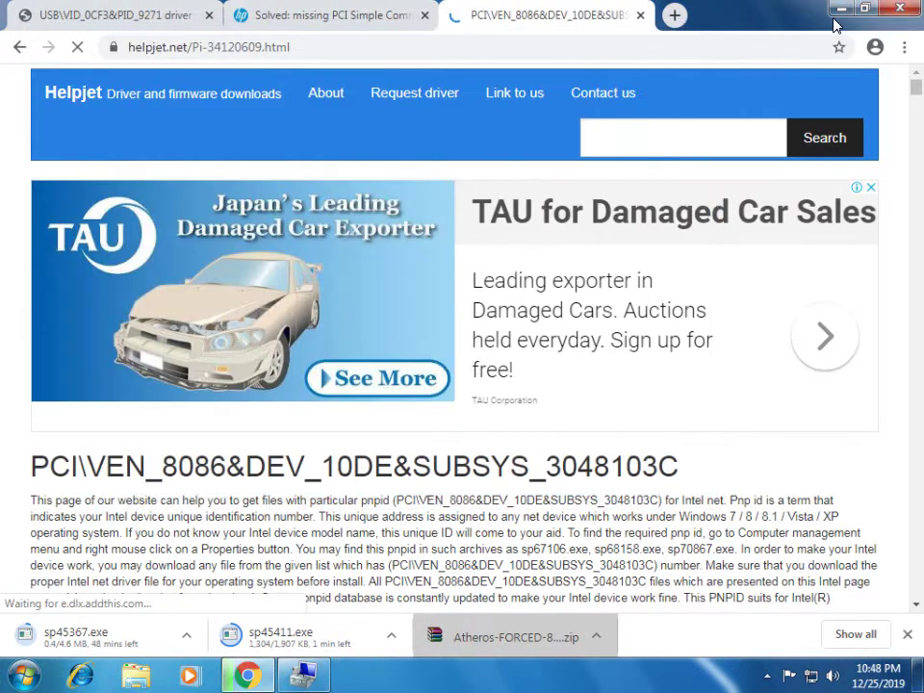
left_click(840, 9)
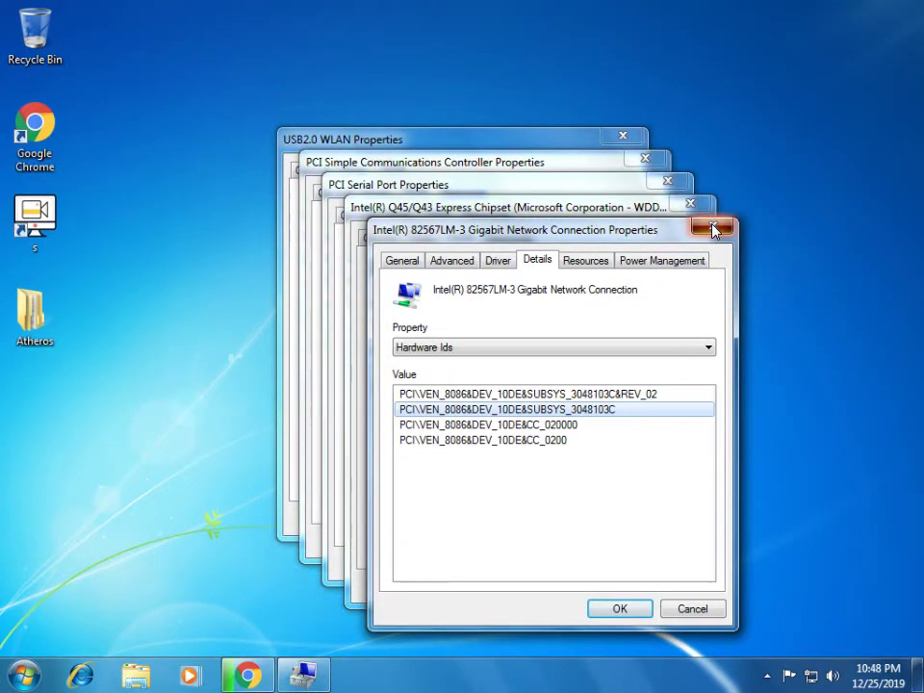
Step: Close the five open device Properties dialogs
left_click(713, 226)
left_click(690, 204)
left_click(667, 181)
left_click(643, 160)
left_click(622, 135)
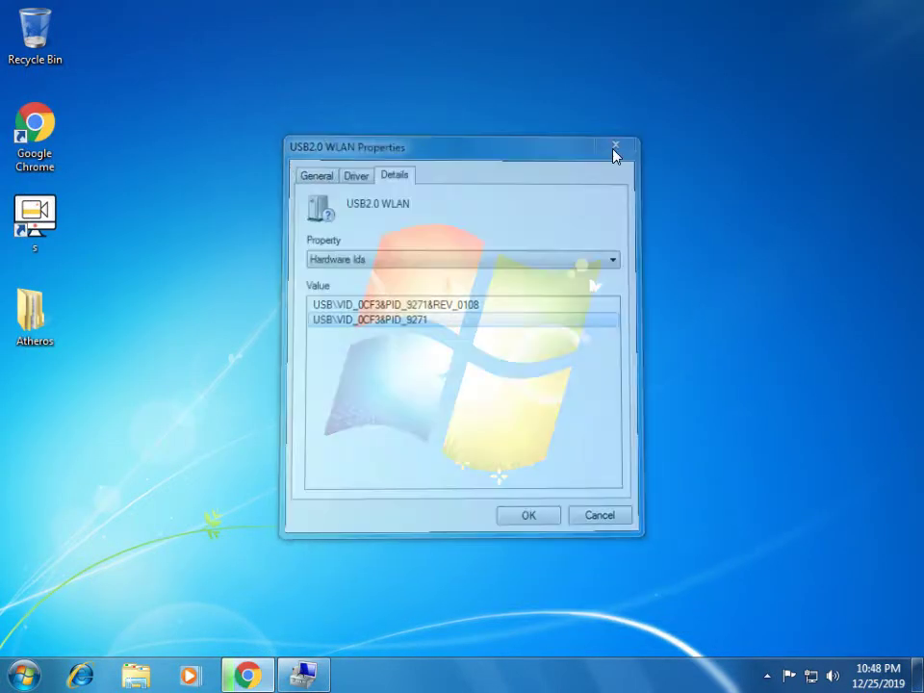
Step: Browse Atheros\FORCED\81x86\USB_10.0.0.28 to view the driver files, then close the folder
left_click_drag(44, 335, 404, 188)
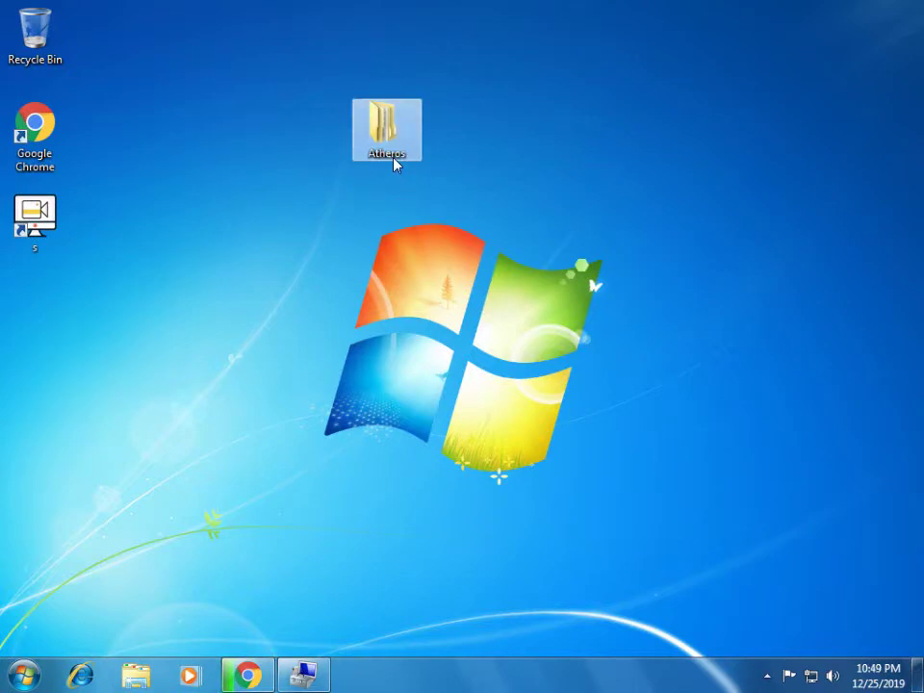
double_click(394, 156)
double_click(204, 123)
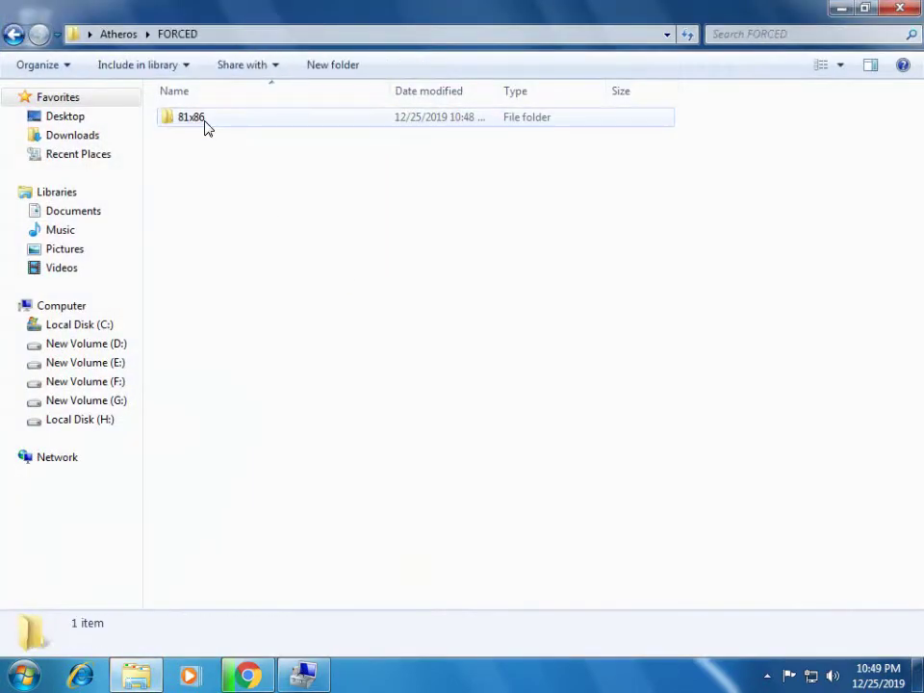
double_click(204, 123)
double_click(204, 123)
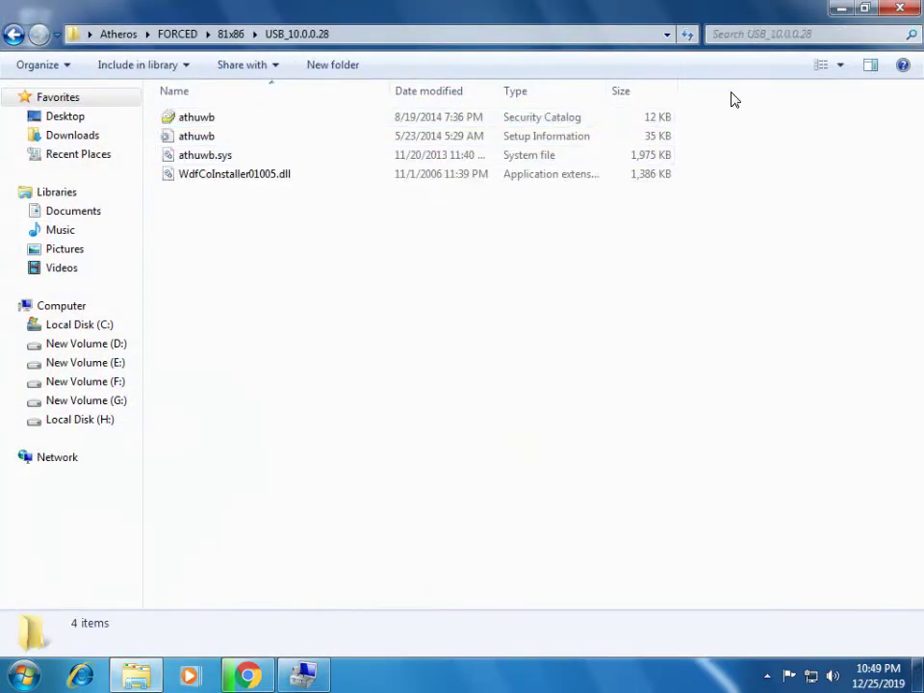
left_click(915, 8)
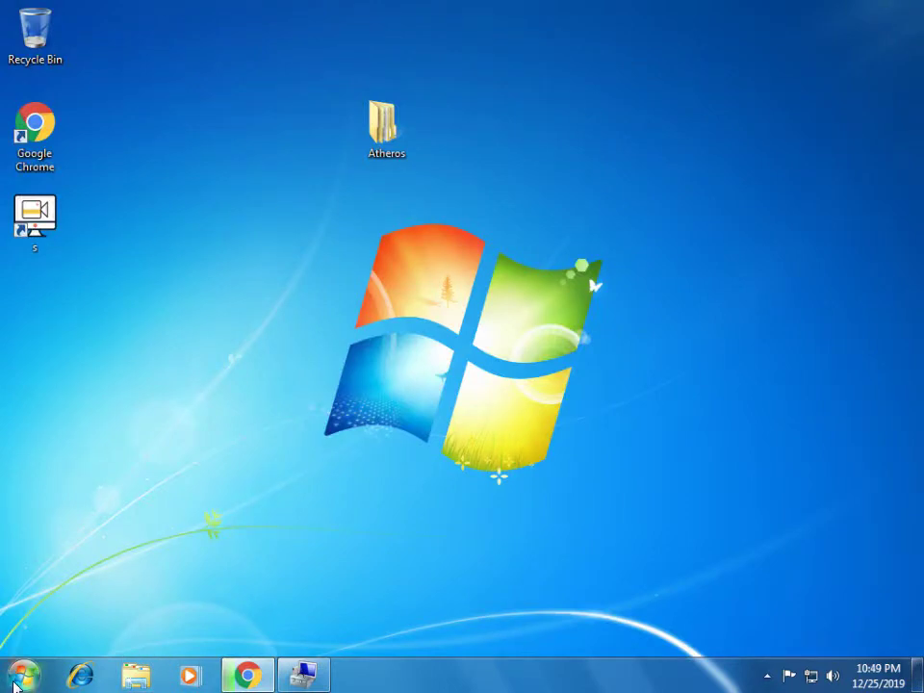
Step: Open Computer Management from the Computer entry in the Start menu
left_click(23, 676)
right_click(287, 420)
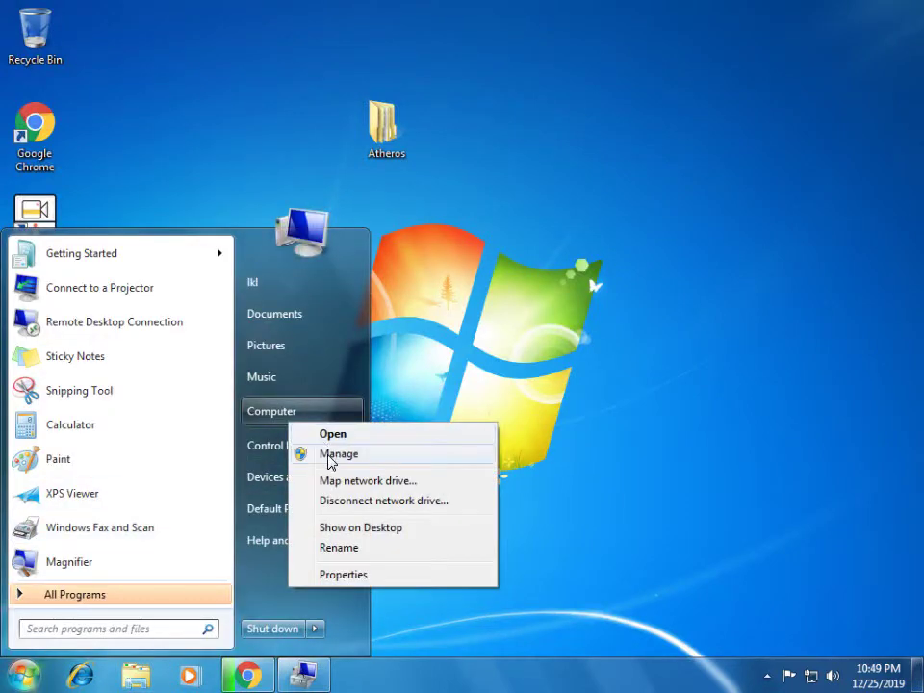
left_click(330, 456)
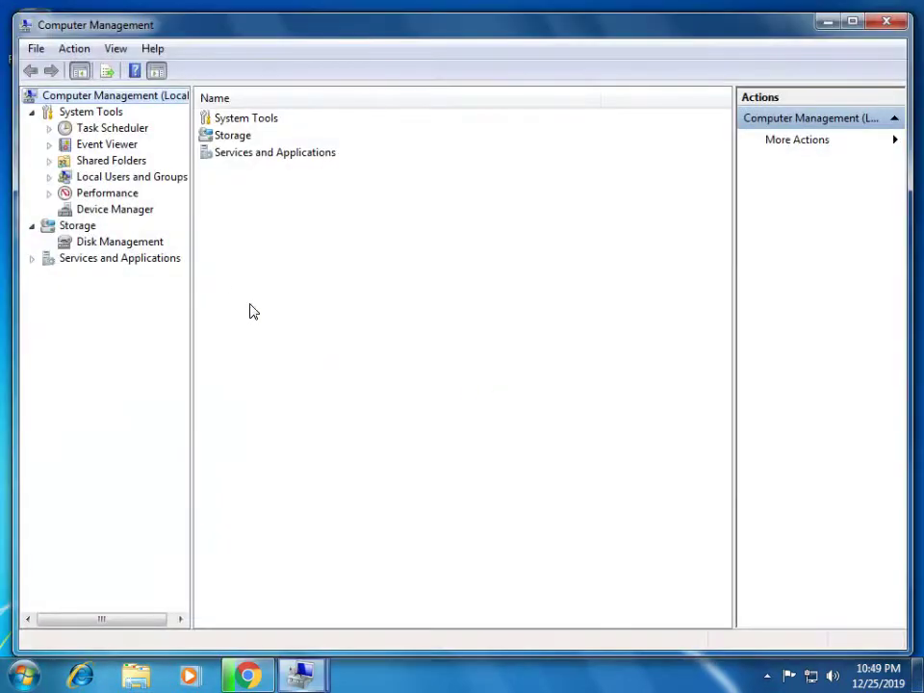
Step: Start a manual driver update for the USB2.0 WLAN device
left_click(123, 209)
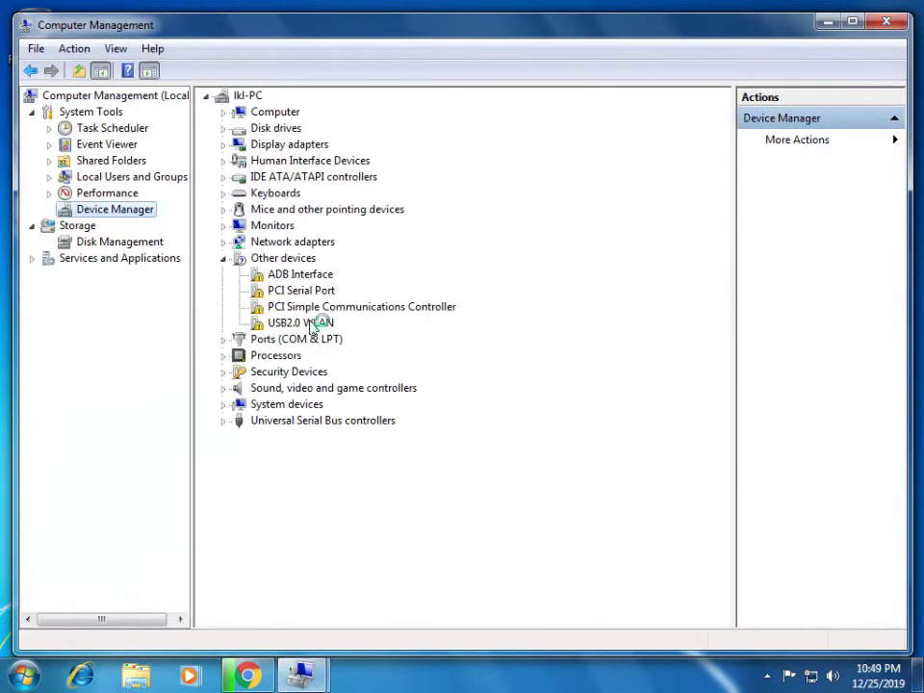
left_click(314, 322)
right_click(312, 322)
left_click(364, 331)
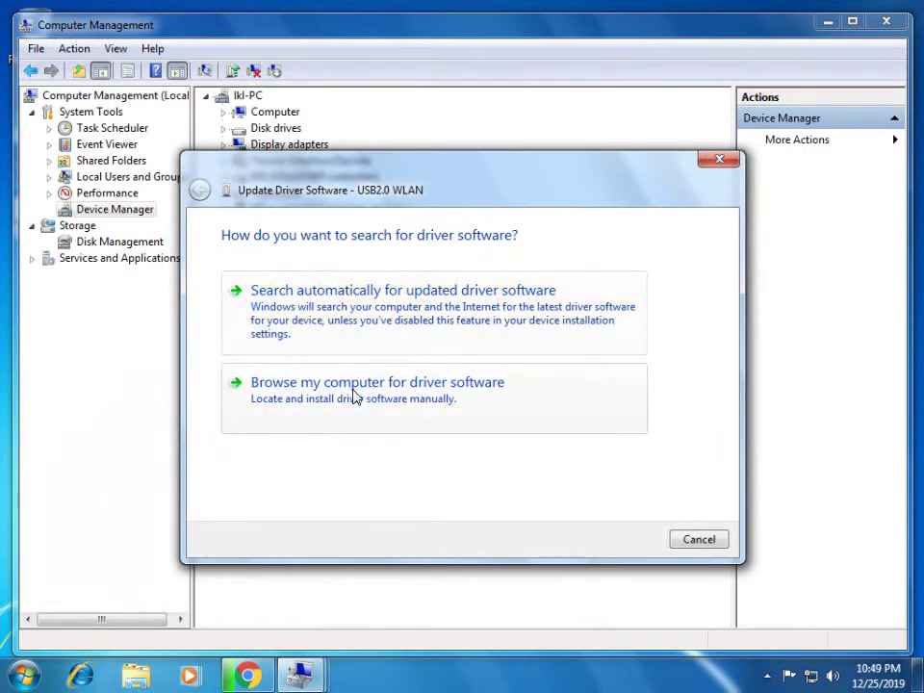
left_click(349, 408)
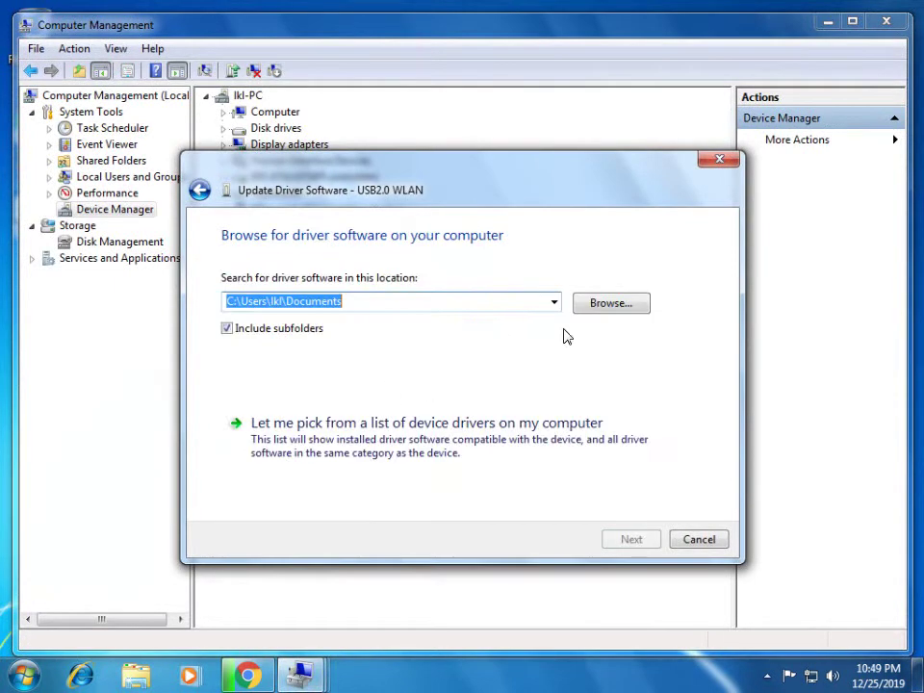
left_click(200, 191)
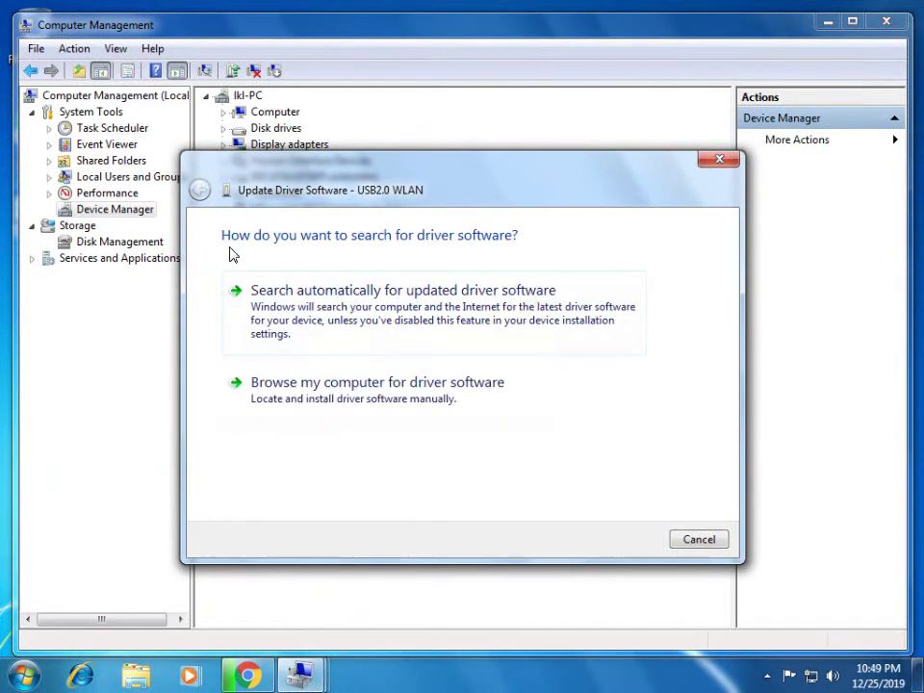
left_click(308, 401)
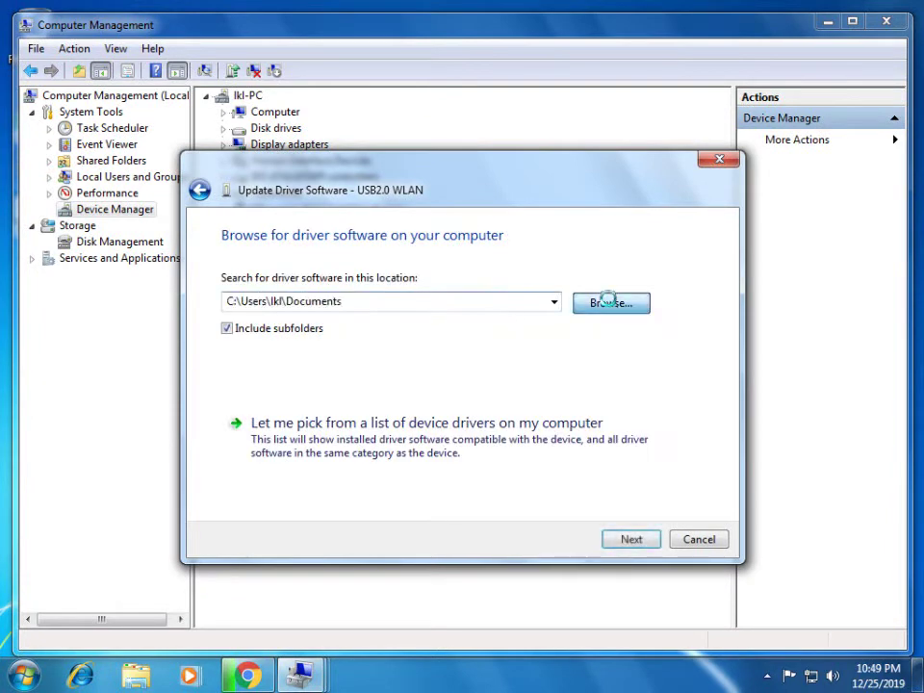
Step: Search the Desktop\Atheros folder for the USB2.0 WLAN driver
left_click(613, 302)
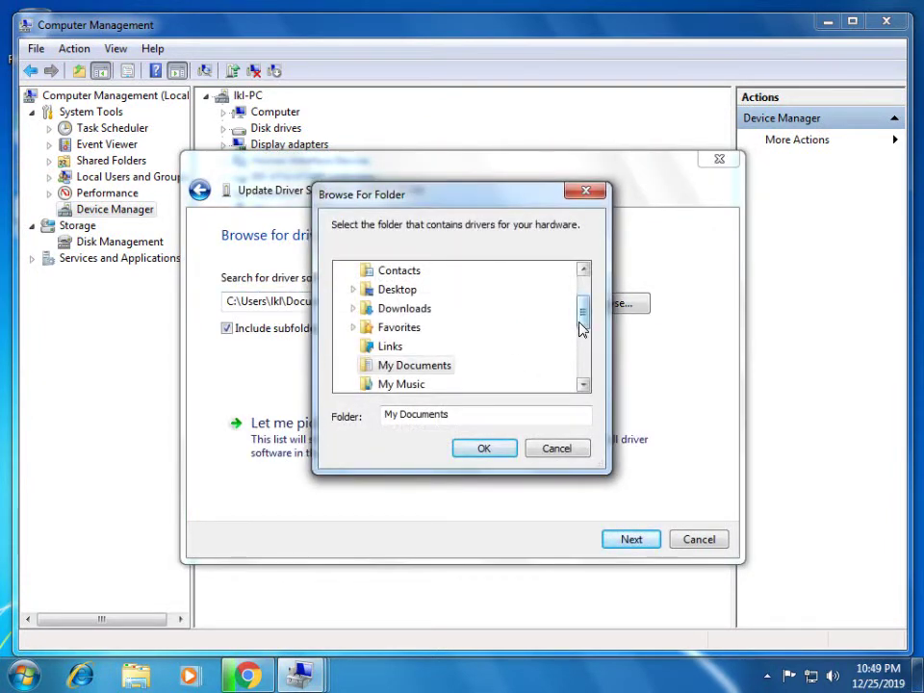
left_click_drag(581, 309, 567, 279)
left_click(353, 272)
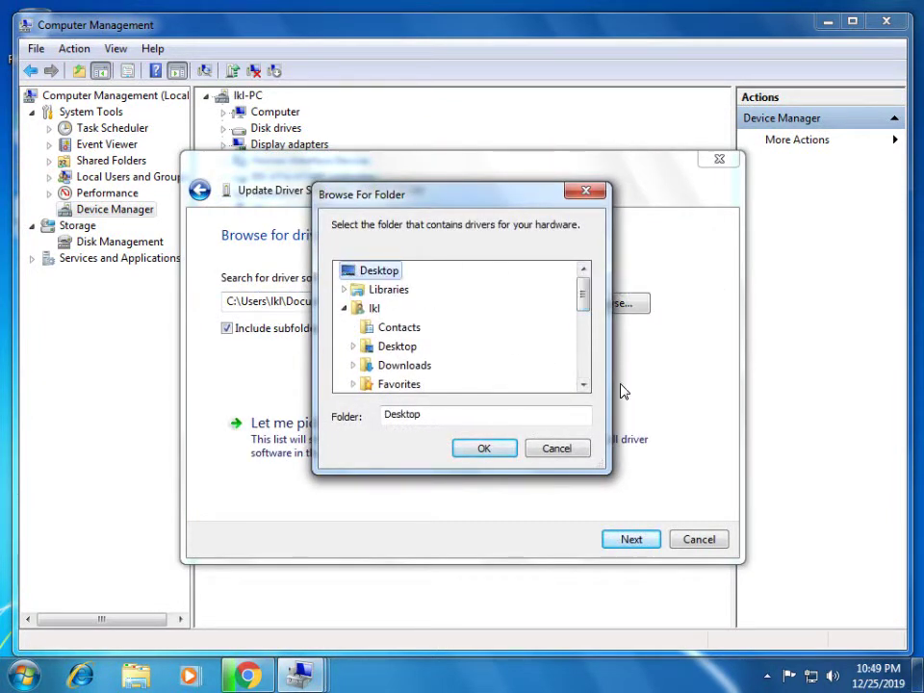
scroll(583, 380, "down", 4)
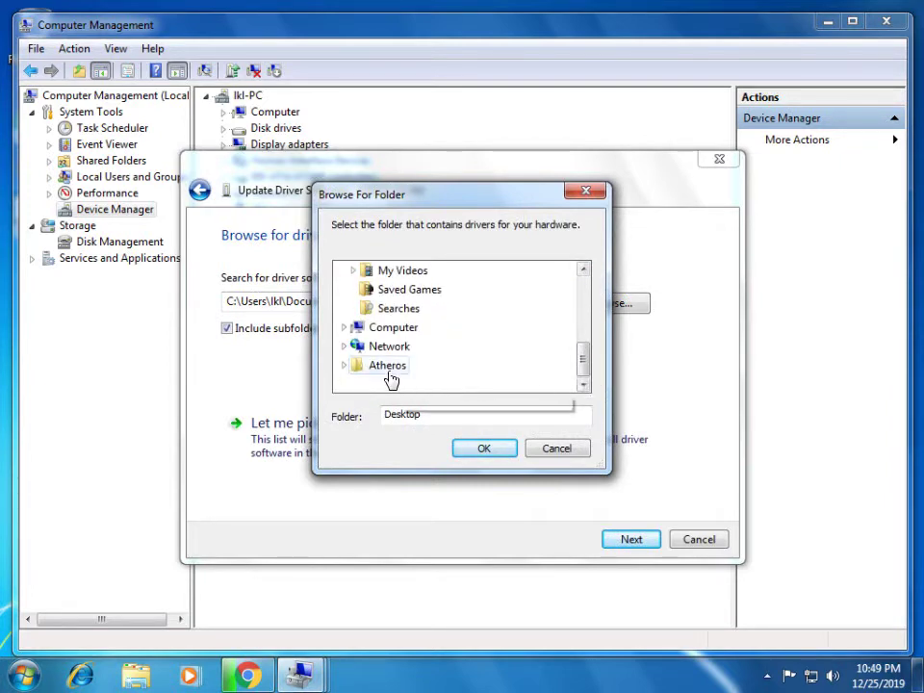
left_click(387, 367)
left_click(501, 456)
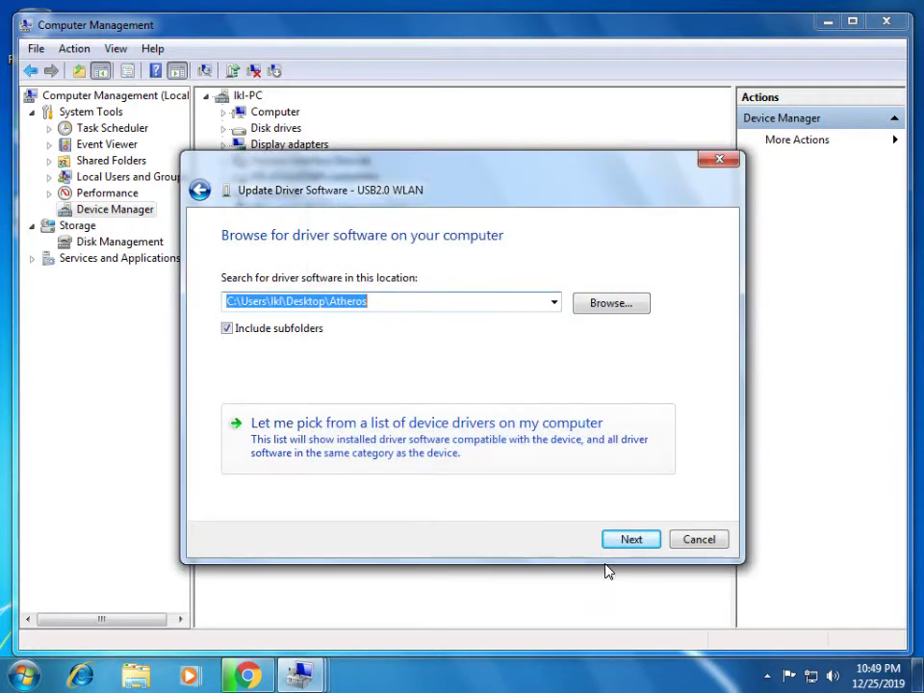
left_click(626, 541)
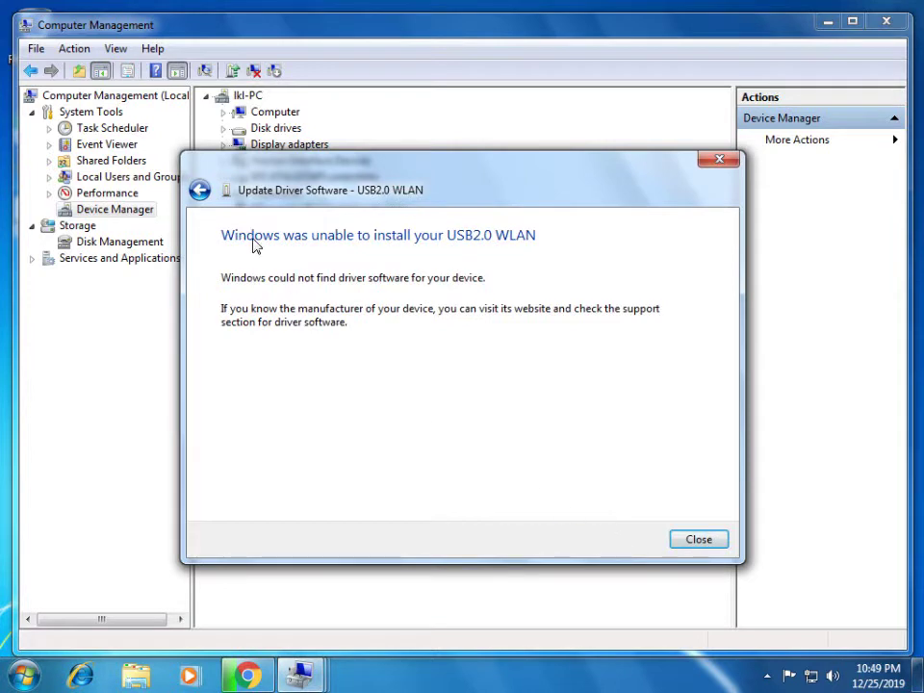
Step: Retry the Desktop\Atheros driver search, dismiss the failure message, and return to Chrome
left_click(201, 190)
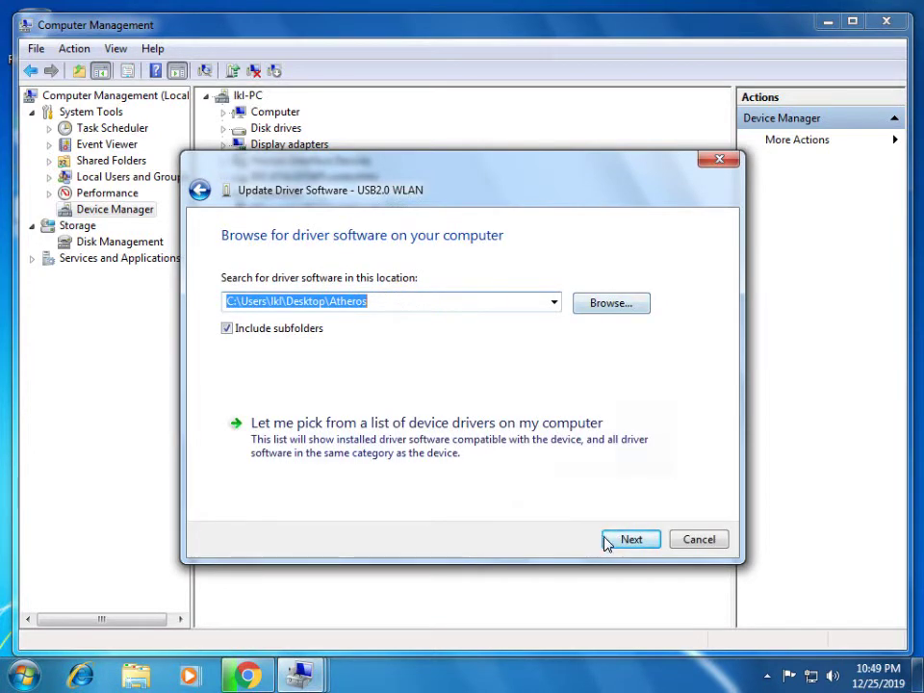
left_click(200, 190)
left_click(200, 190)
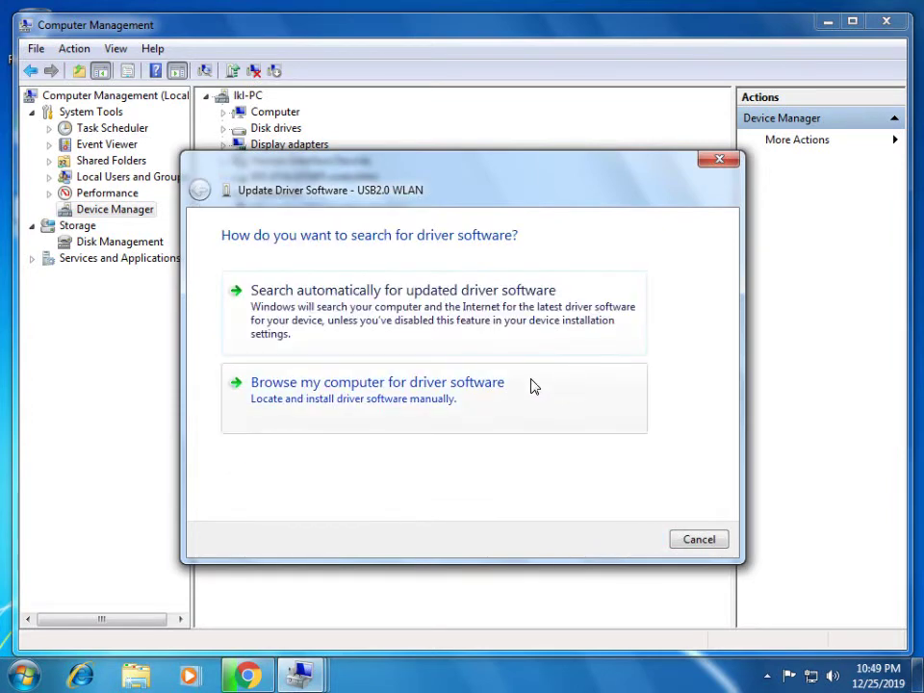
left_click(530, 384)
left_click(606, 304)
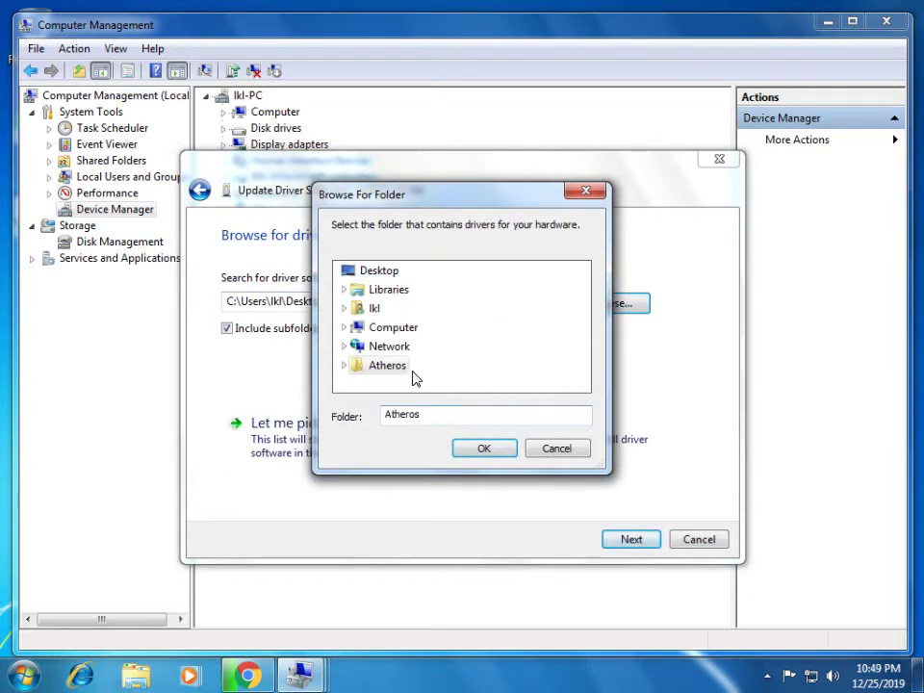
left_click(376, 366)
left_click(505, 449)
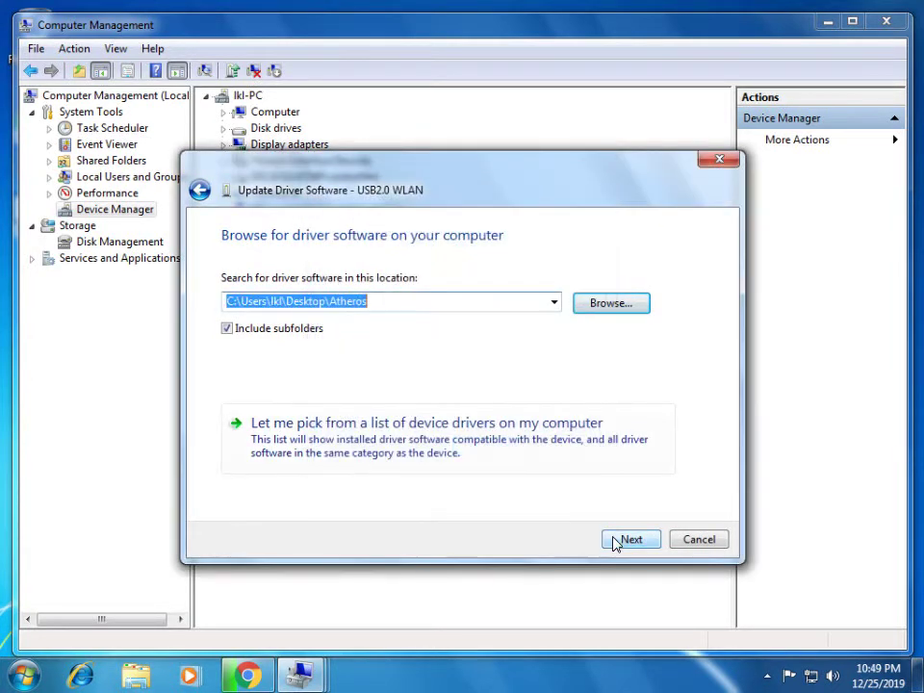
left_click(616, 542)
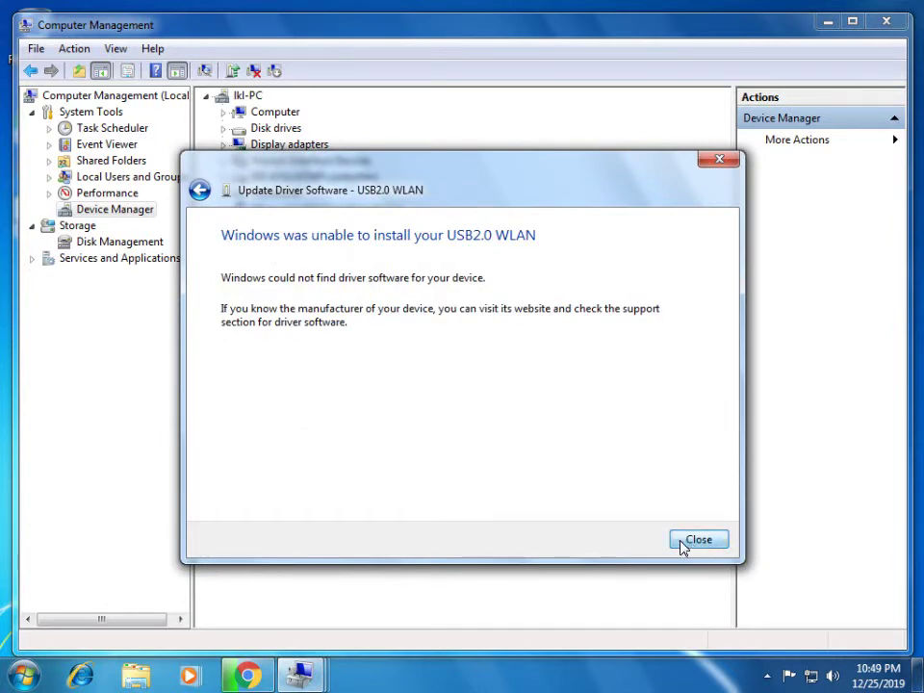
left_click(695, 540)
left_click(236, 676)
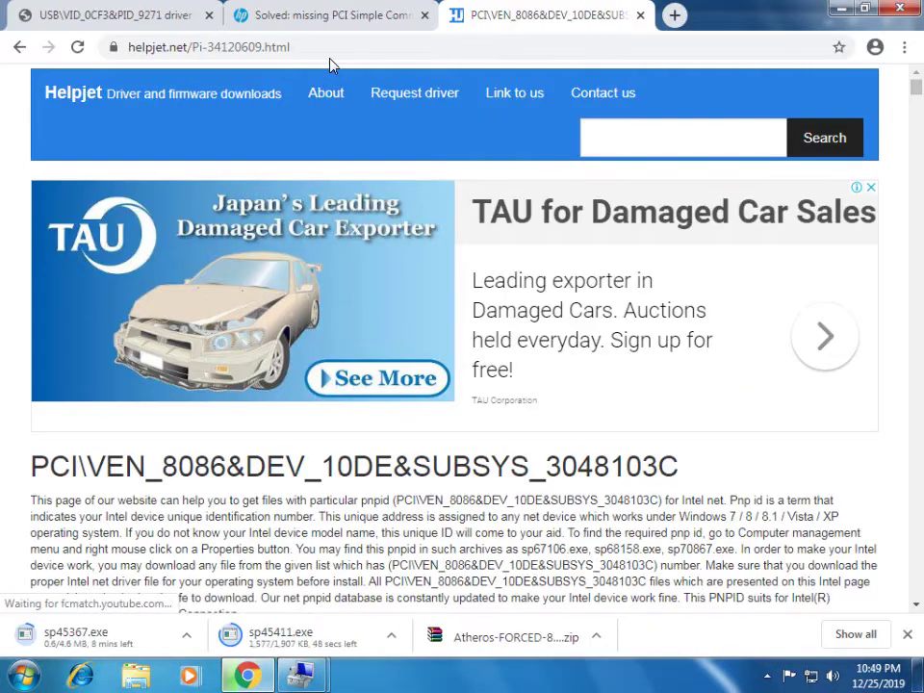
Step: Download the Windows 7 x64 driver zip from drp.su's USB\VID_0CF3&PID_9271 page
left_click(139, 16)
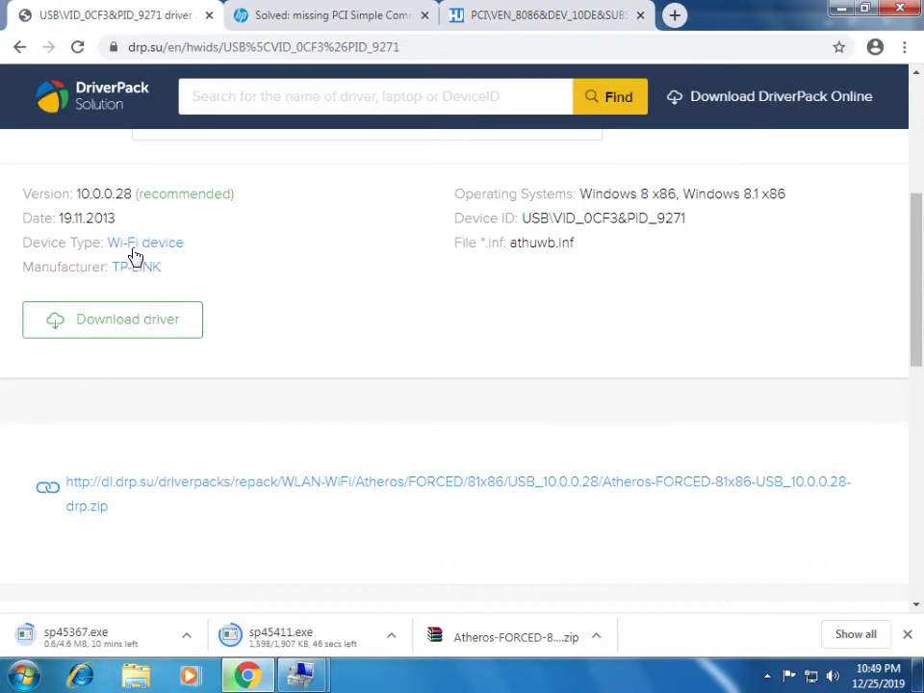
left_click(20, 46)
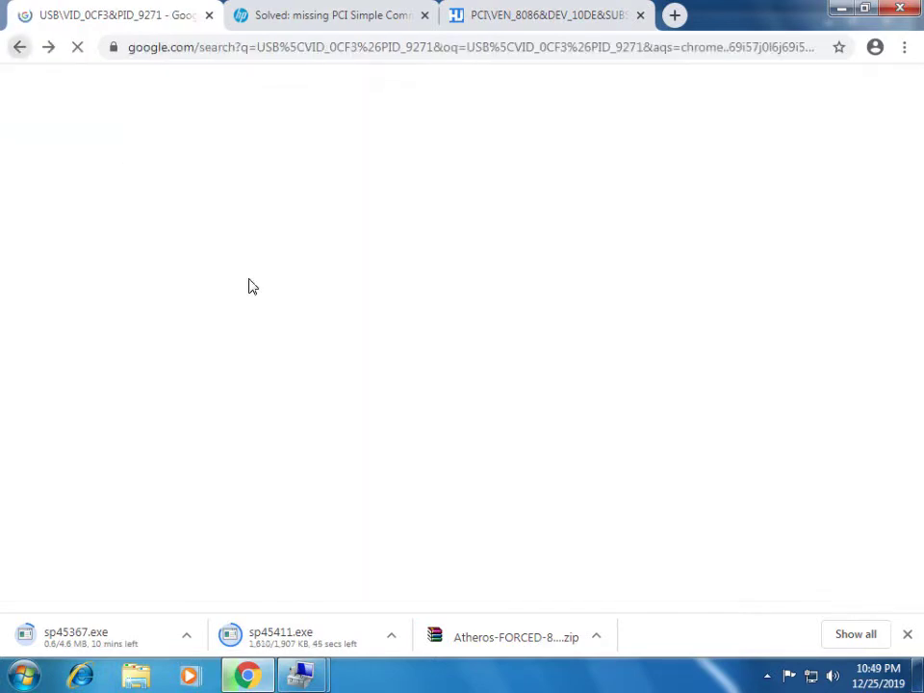
scroll(289, 423, "down", 3)
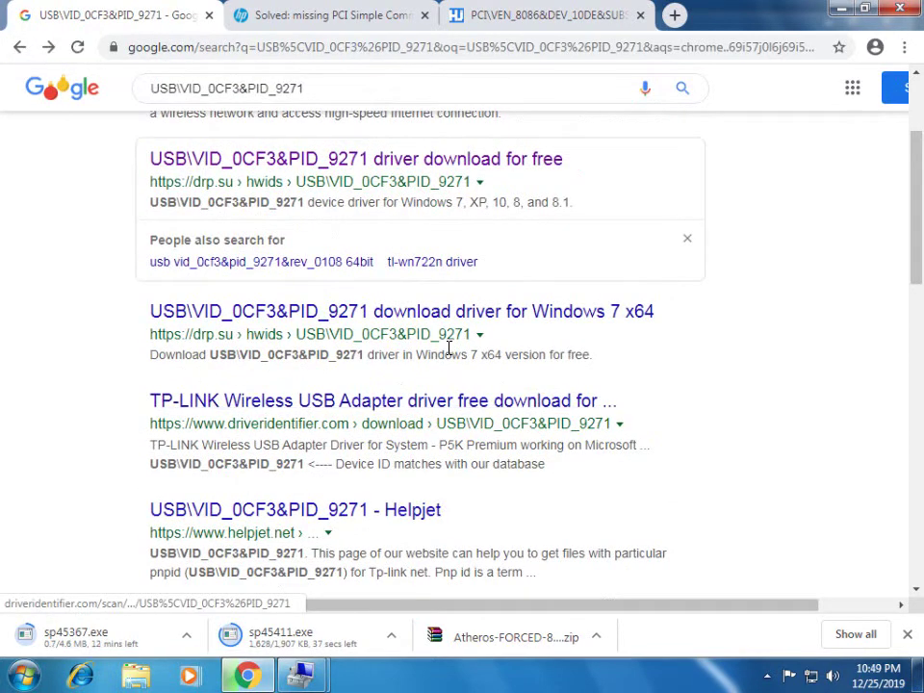
left_click(272, 327)
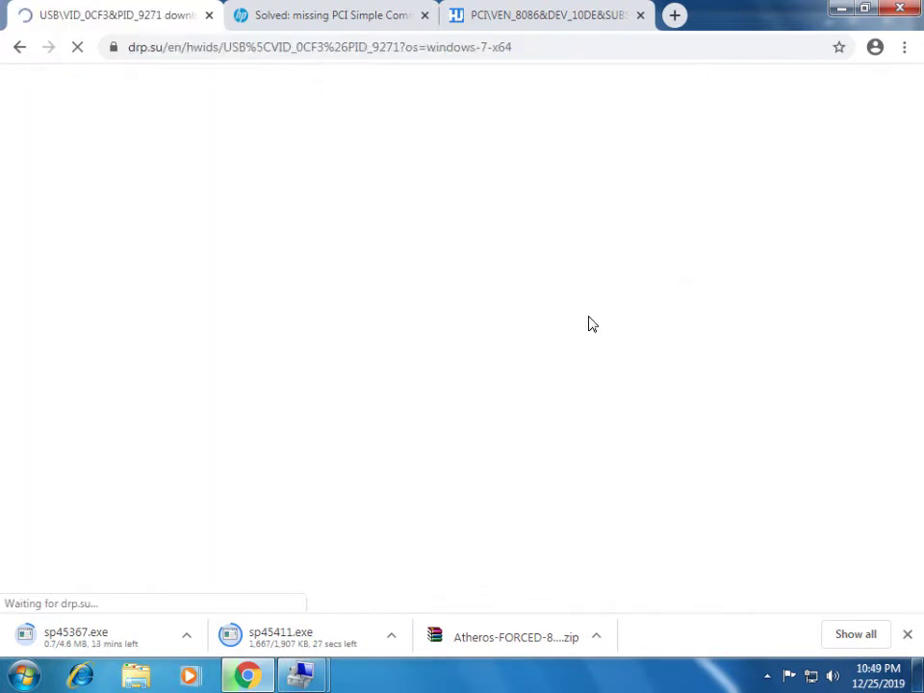
scroll(186, 345, "down", 3)
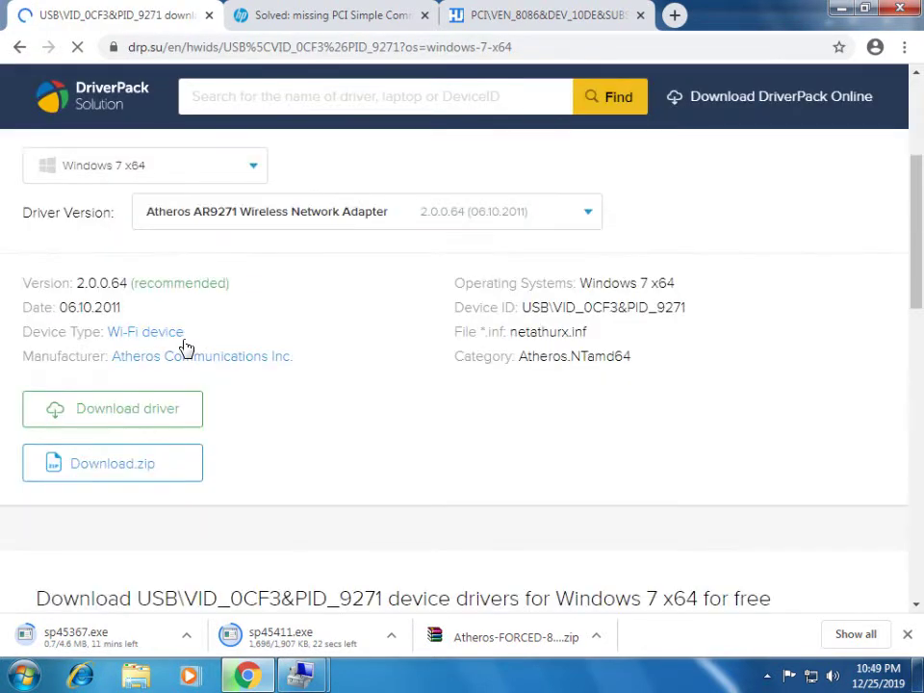
left_click(149, 476)
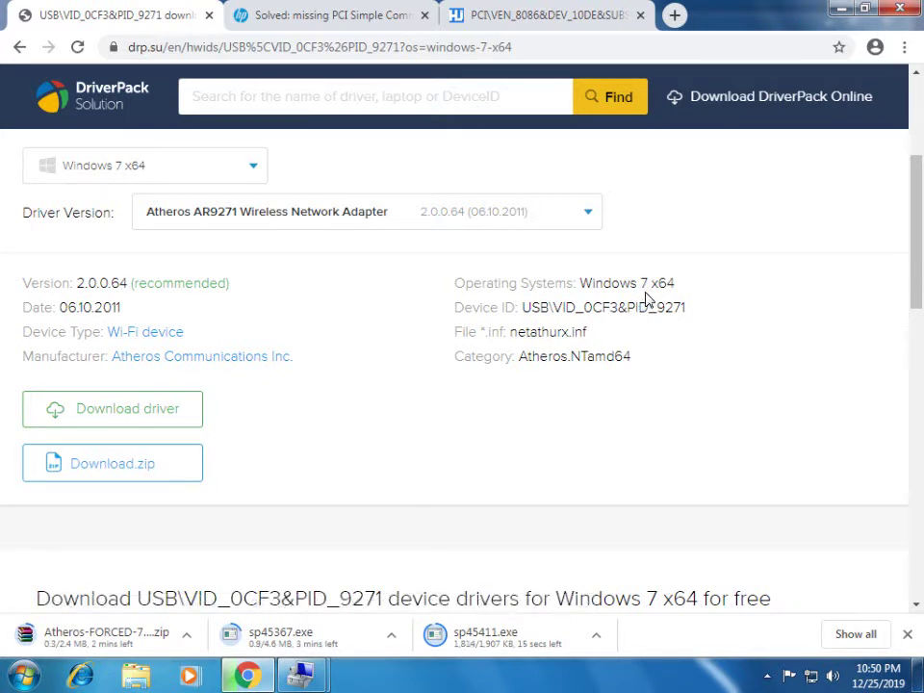
left_click_drag(671, 280, 578, 280)
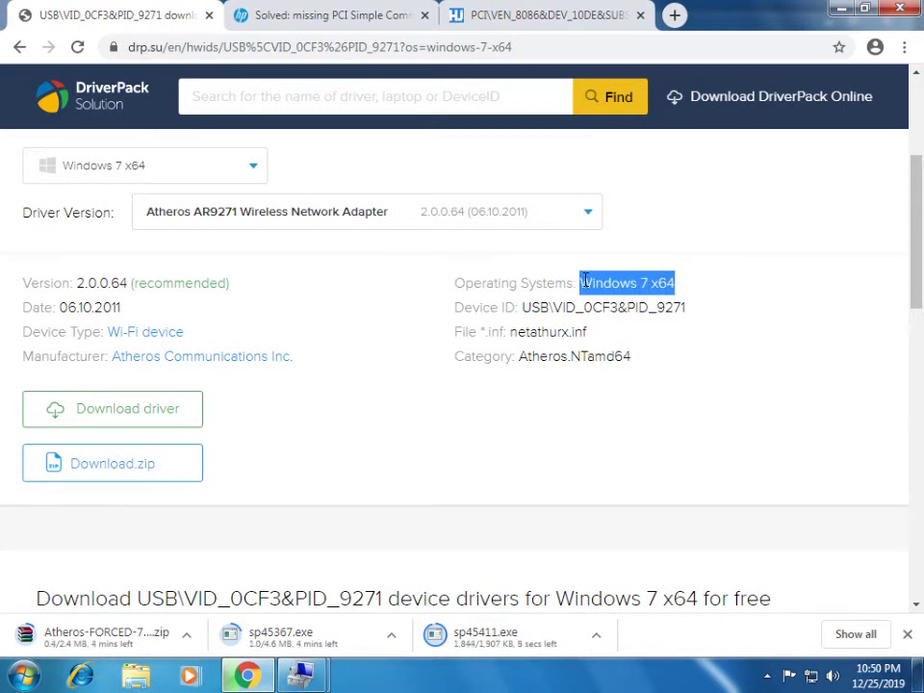
key("super")
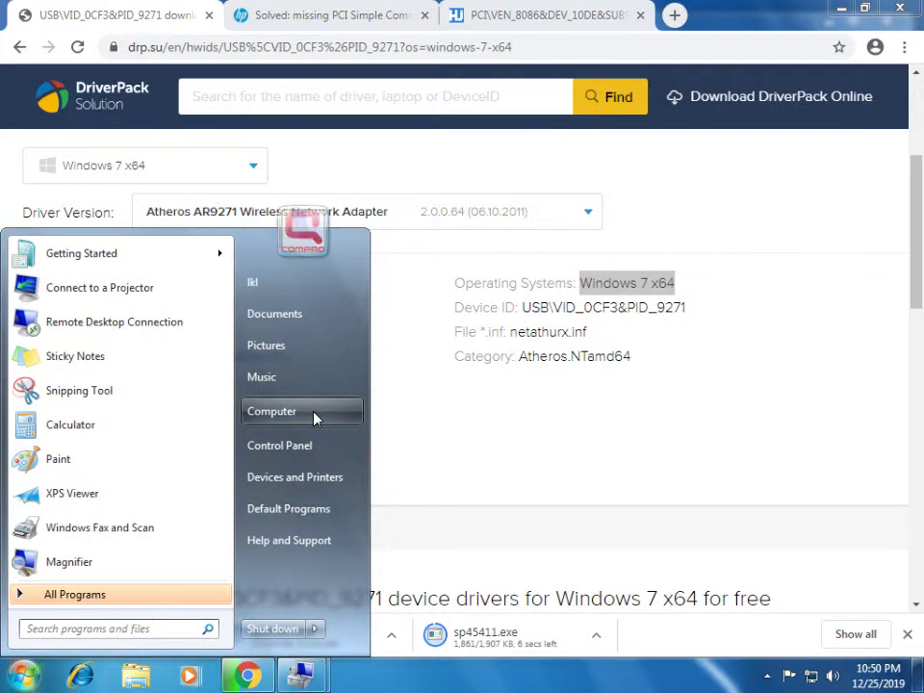
Step: Confirm in System properties that this is 32-bit Windows 7 Enterprise, then return to Google results
right_click(313, 415)
left_click(352, 562)
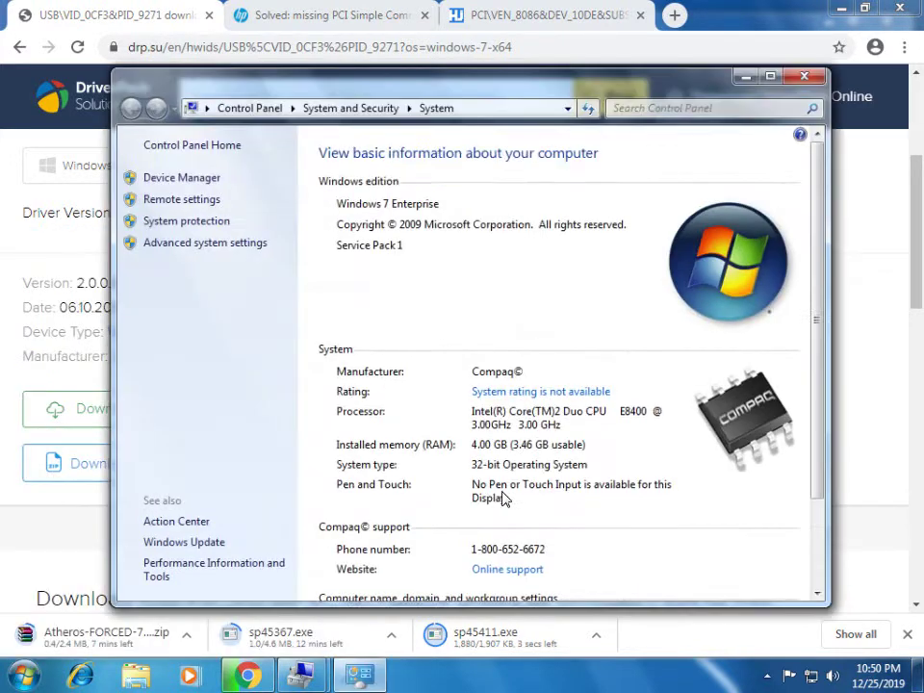
scroll(452, 486, "down", 2)
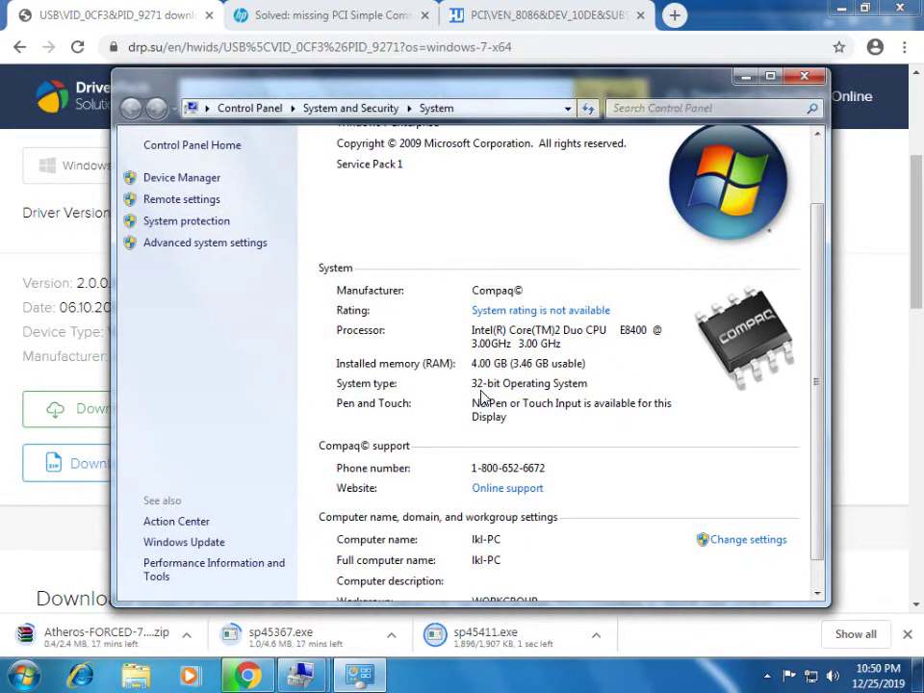
left_click(791, 78)
left_click(19, 47)
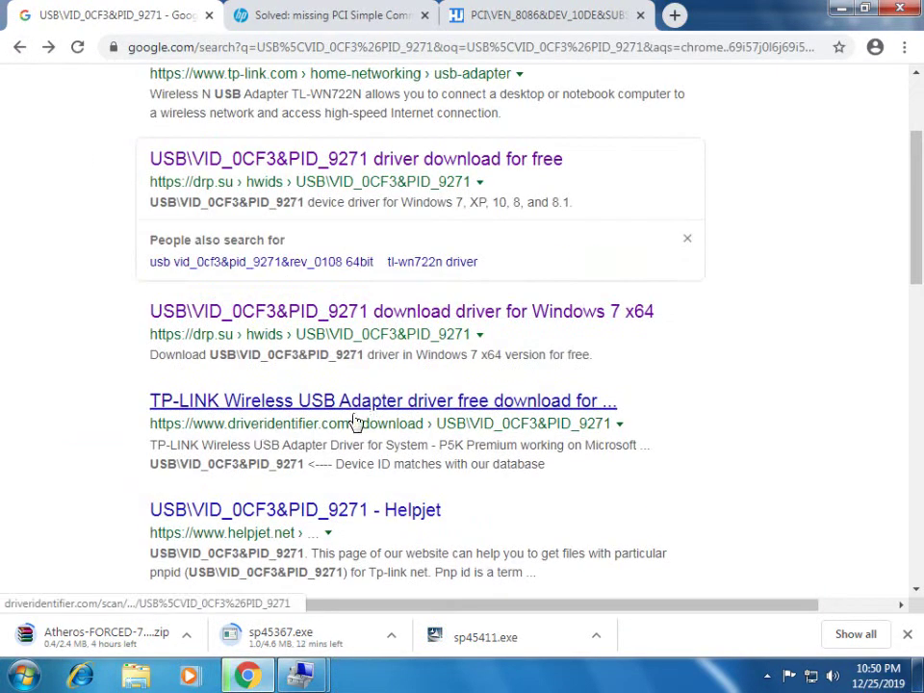
Step: Start the TL-WN722N_V1_Driver_140624_RU.zip download from the Helpjet result
scroll(424, 421, "down", 1)
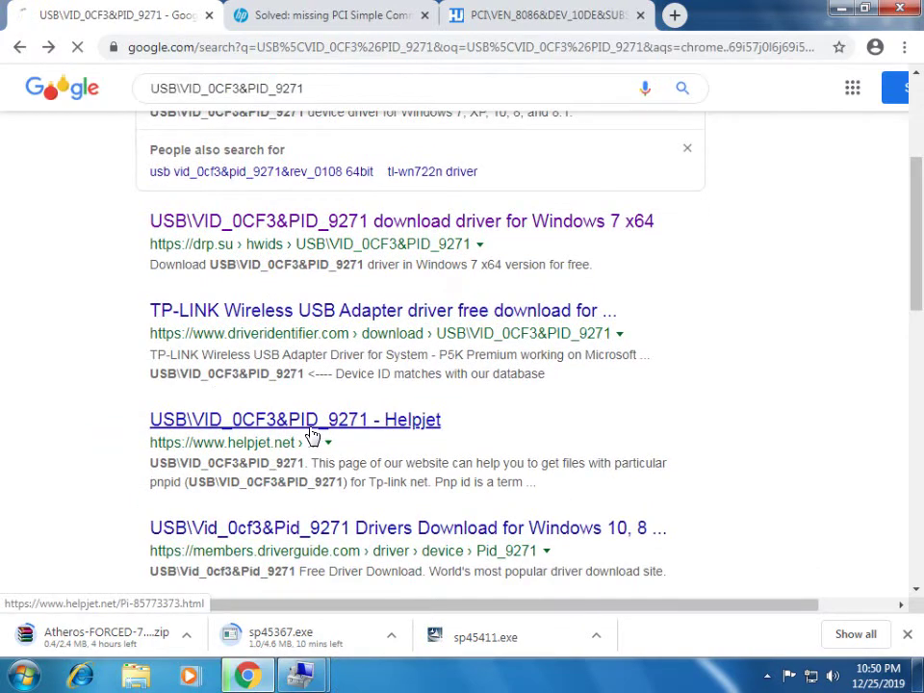
scroll(285, 430, "down", 1)
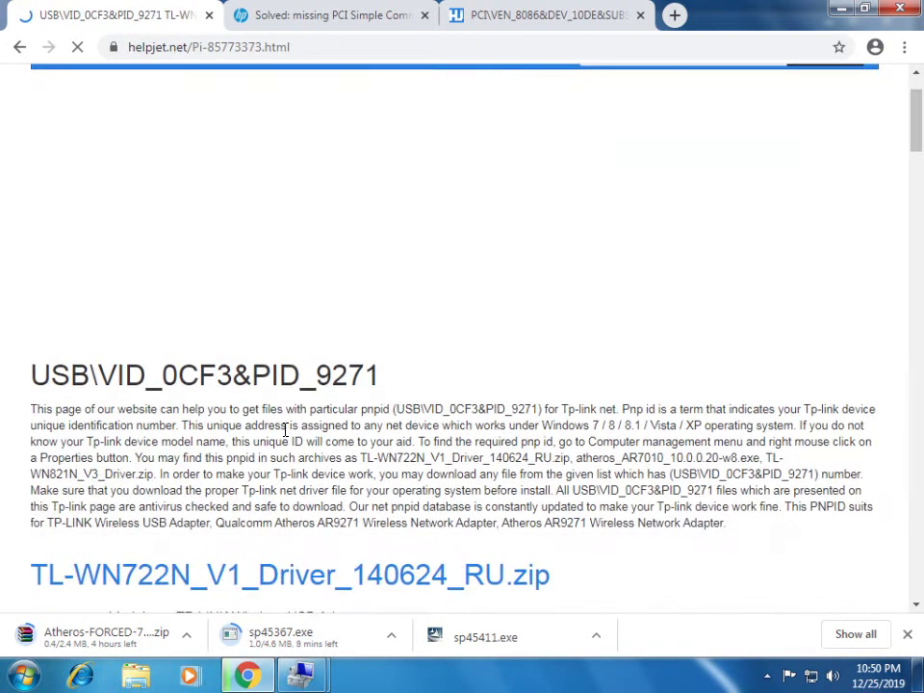
scroll(284, 430, "down", 2)
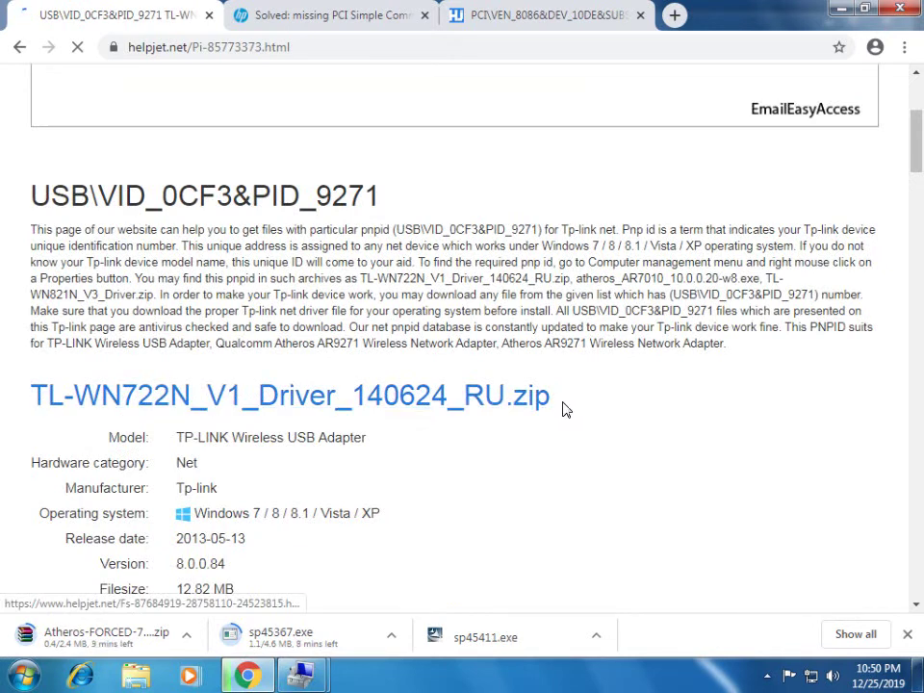
scroll(433, 414, "down", 2)
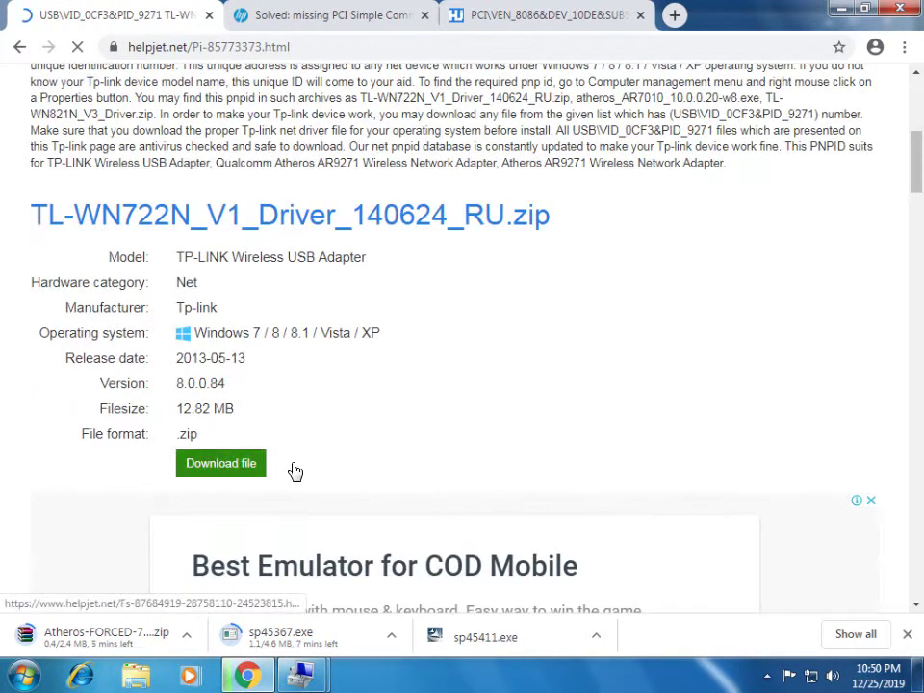
left_click(294, 470)
scroll(370, 458, "down", 3)
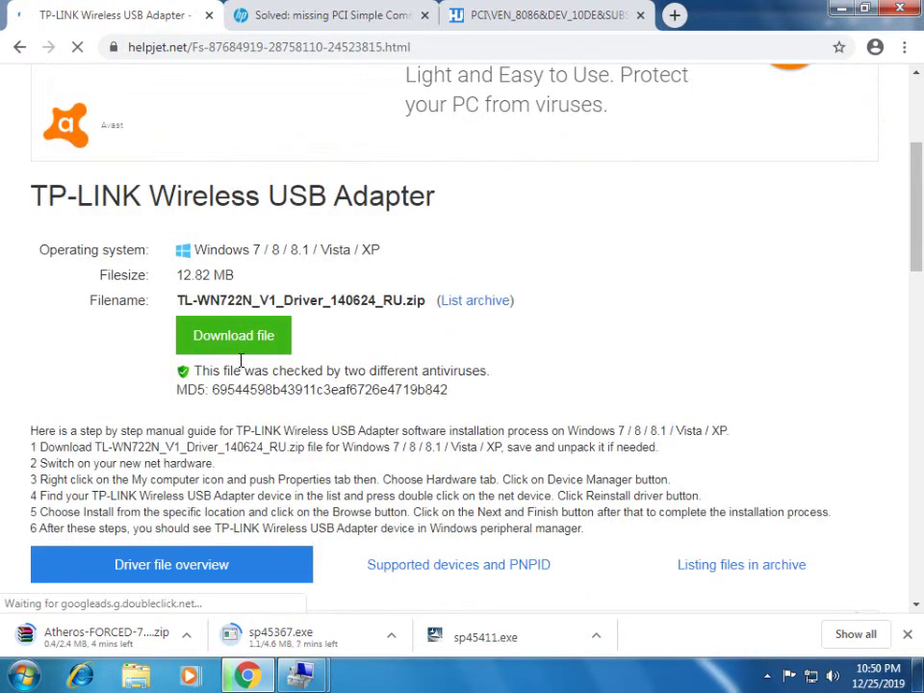
Step: Cancel the Atheros download and open sp45411.exe's folder from the downloads list
left_click(187, 634)
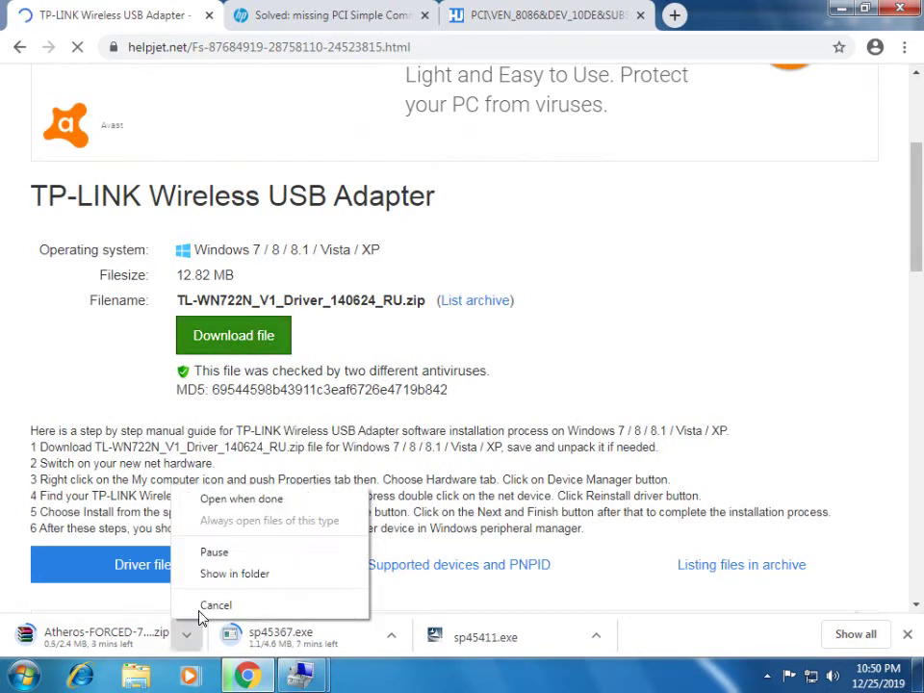
left_click(201, 607)
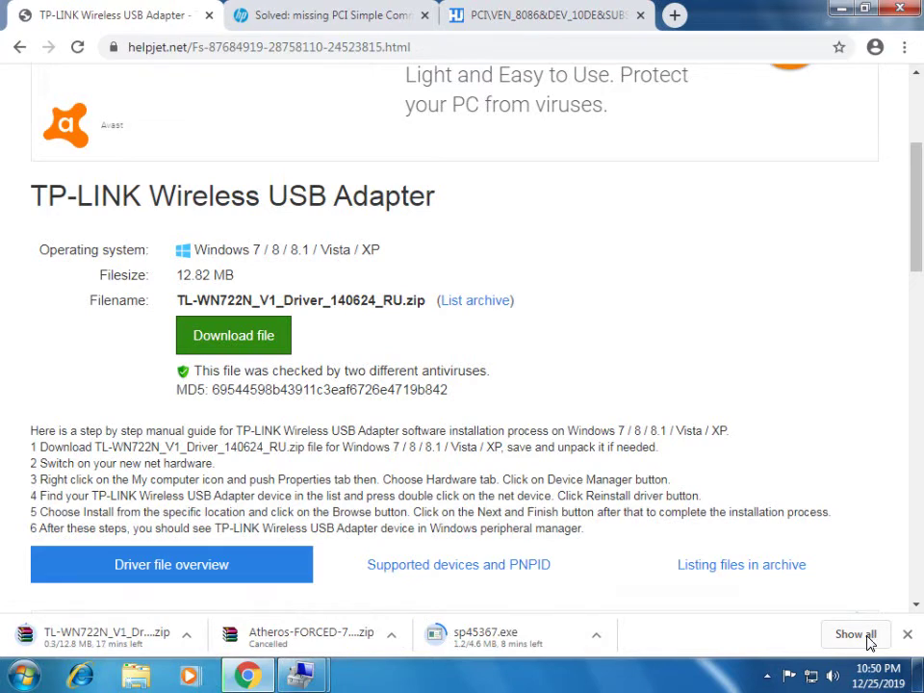
left_click(856, 634)
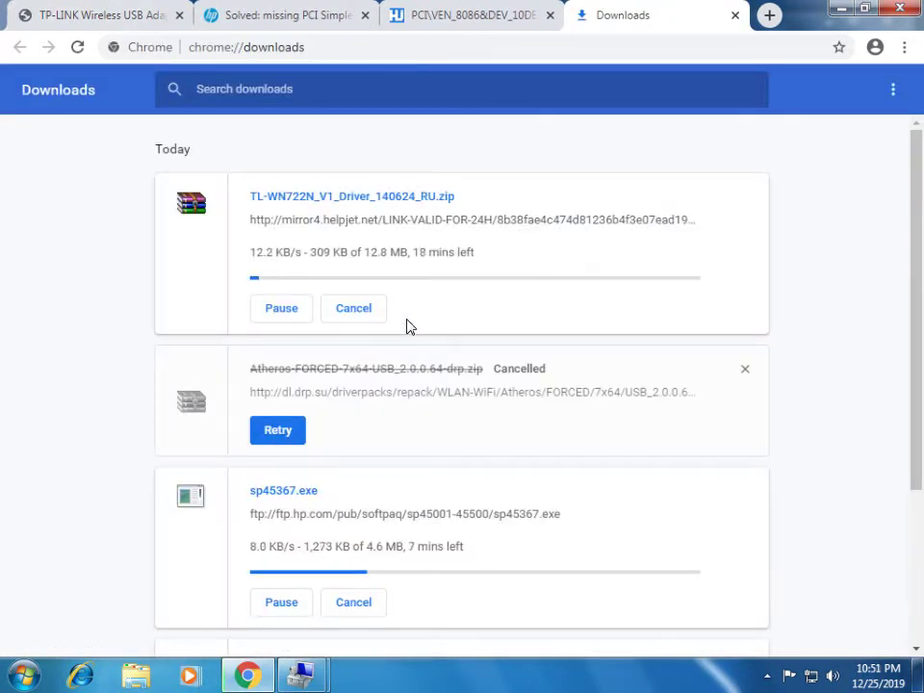
scroll(407, 327, "down", 3)
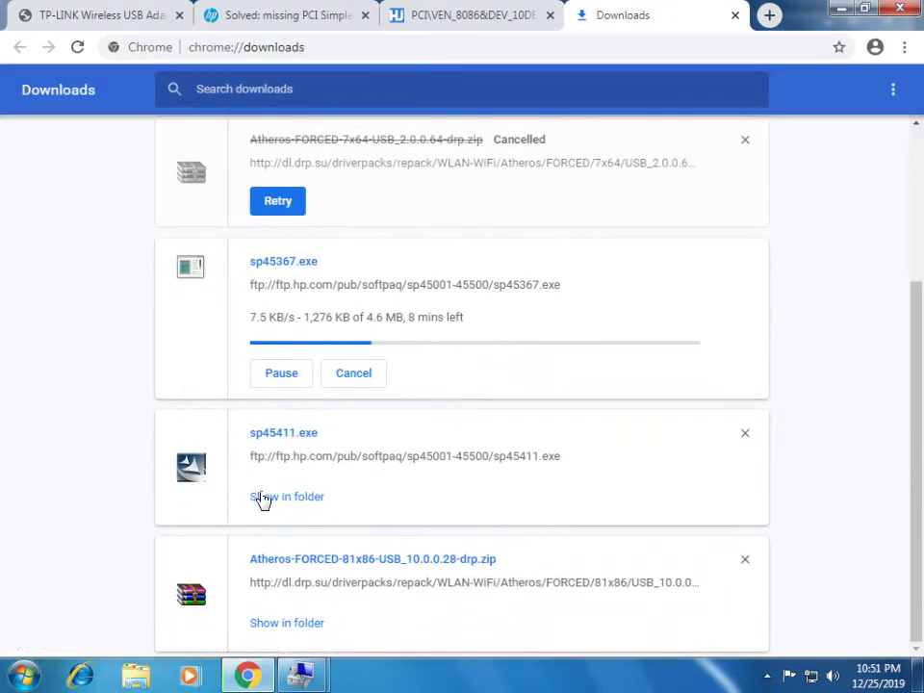
left_click(264, 498)
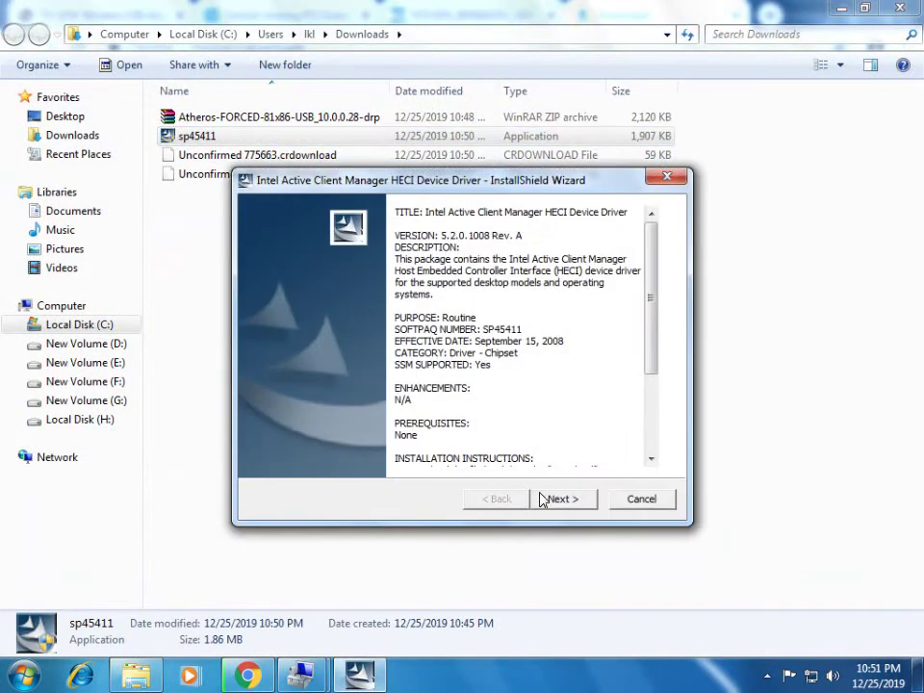
Step: Install the Intel HECI driver Softpaq sp45411, accepting the license and extracting to a temporary location
left_click(556, 499)
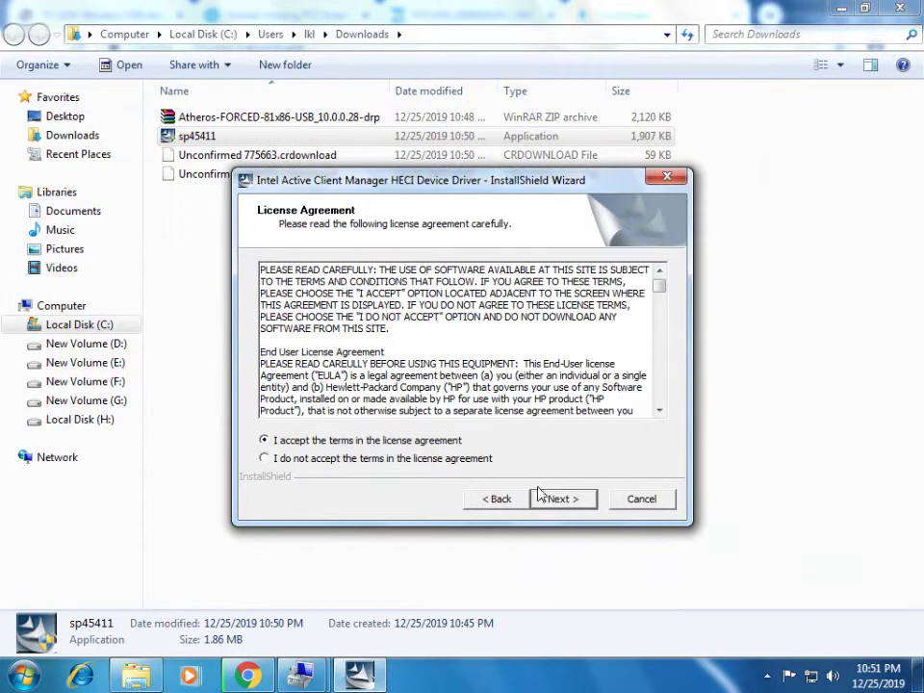
left_click(551, 500)
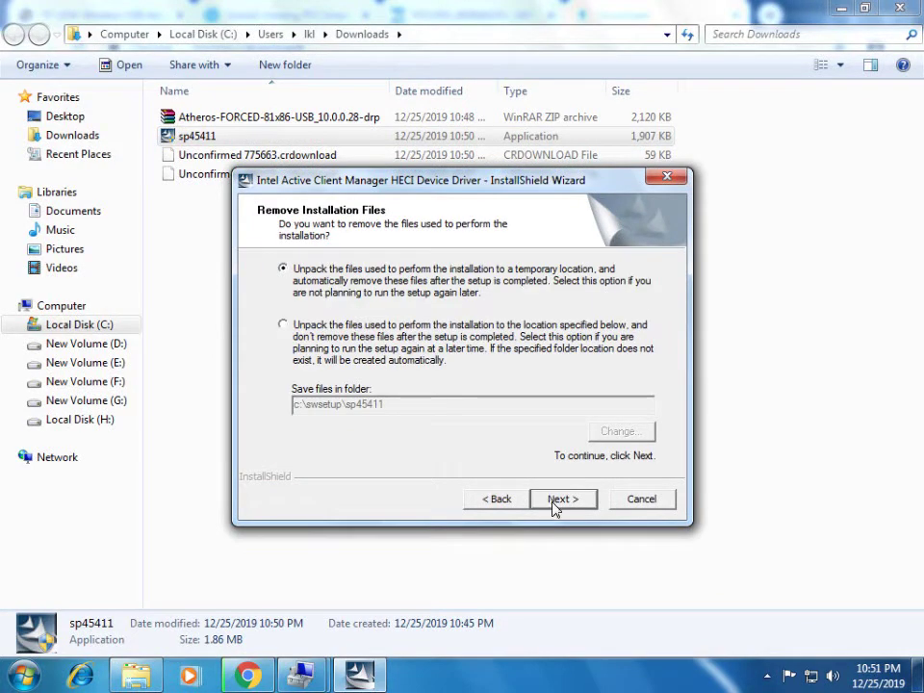
left_click(558, 499)
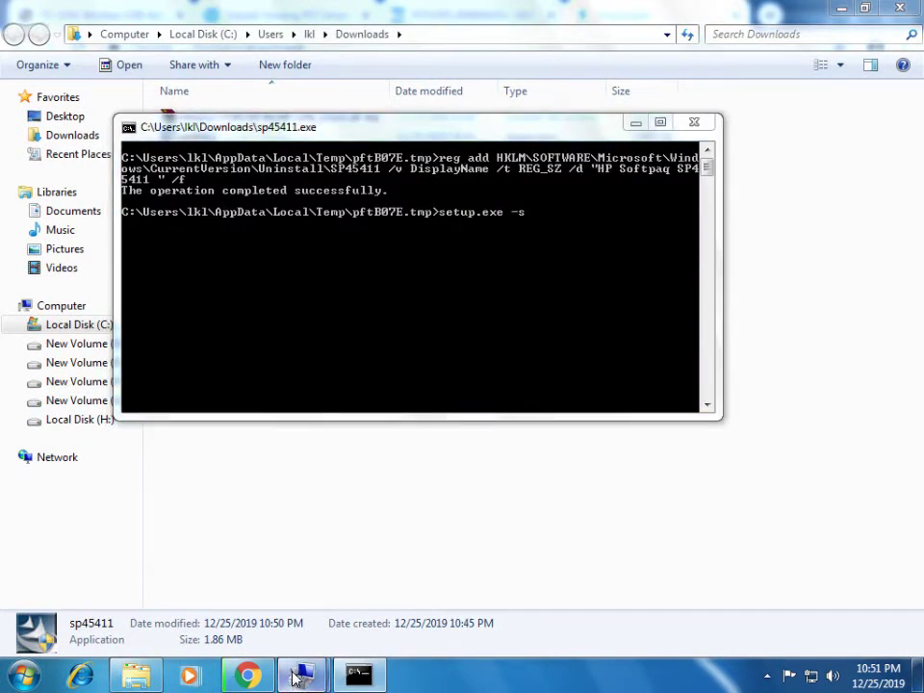
left_click(300, 676)
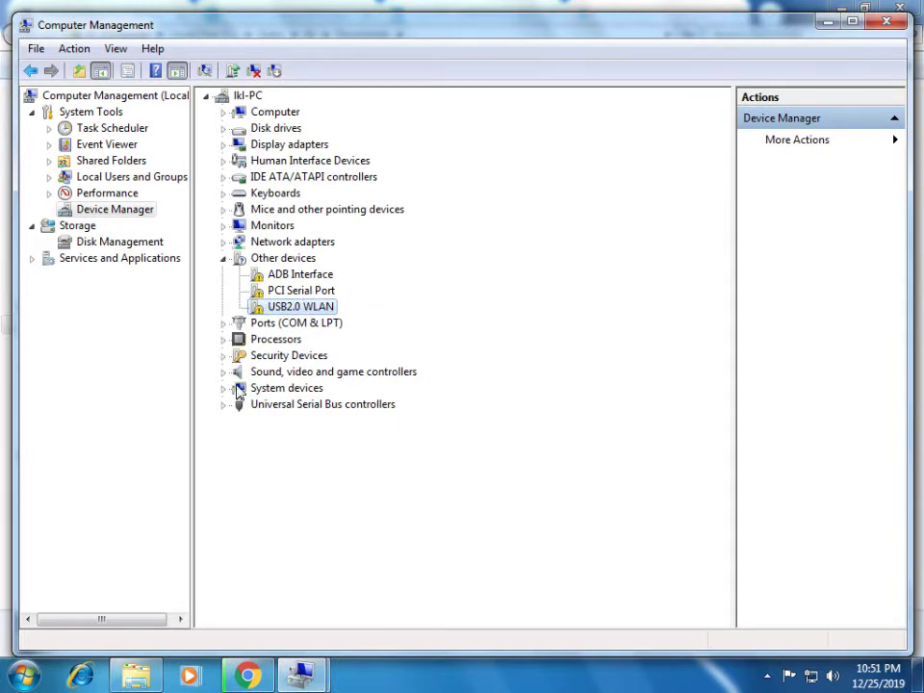
Step: Briefly expand and collapse Network adapters, Ports (COM & LPT) and Processors to check their devices
left_click(220, 246)
left_click(220, 244)
left_click(222, 324)
left_click(222, 324)
left_click(224, 341)
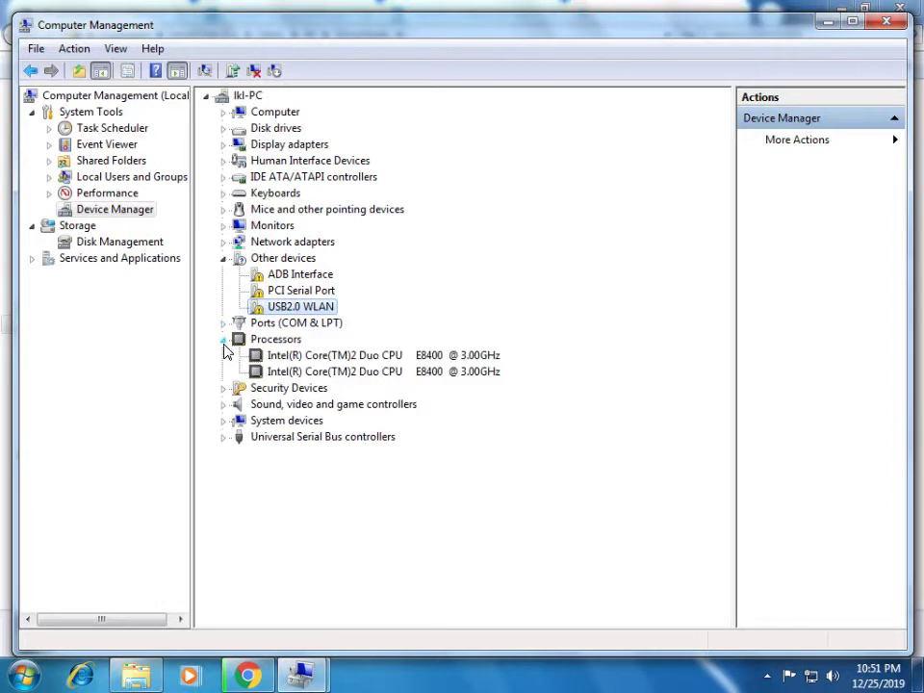
left_click(223, 339)
Step: Expand Sound, video and game controllers to reveal the High Definition Audio Device and view its options
left_click(222, 372)
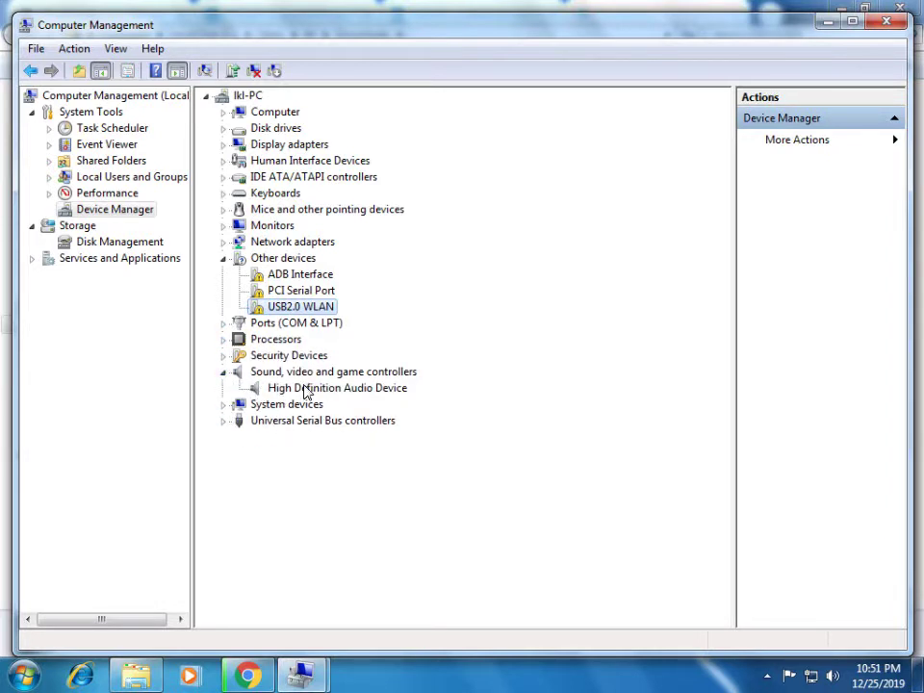
left_click(304, 376)
right_click(306, 372)
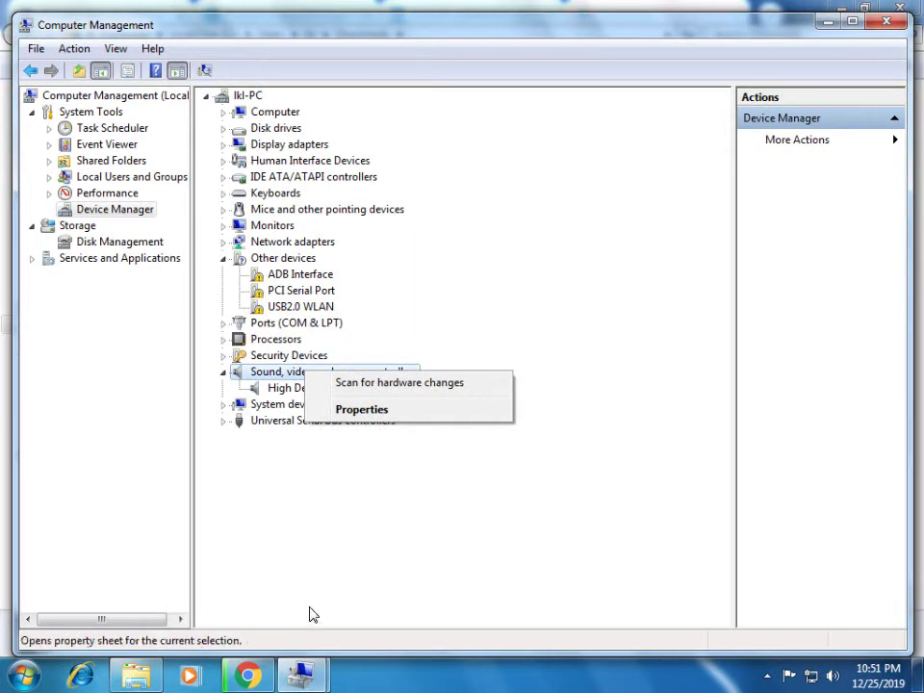
left_click(367, 536)
Step: Review download progress on Chrome's Downloads page
left_click(247, 676)
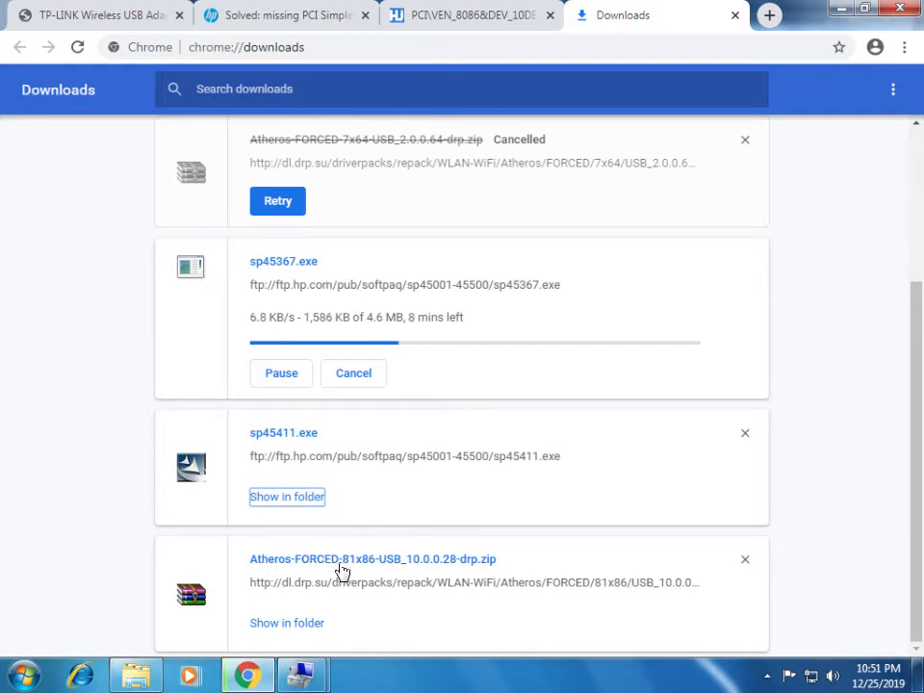
scroll(342, 572, "up", 2)
scroll(272, 440, "up", 1)
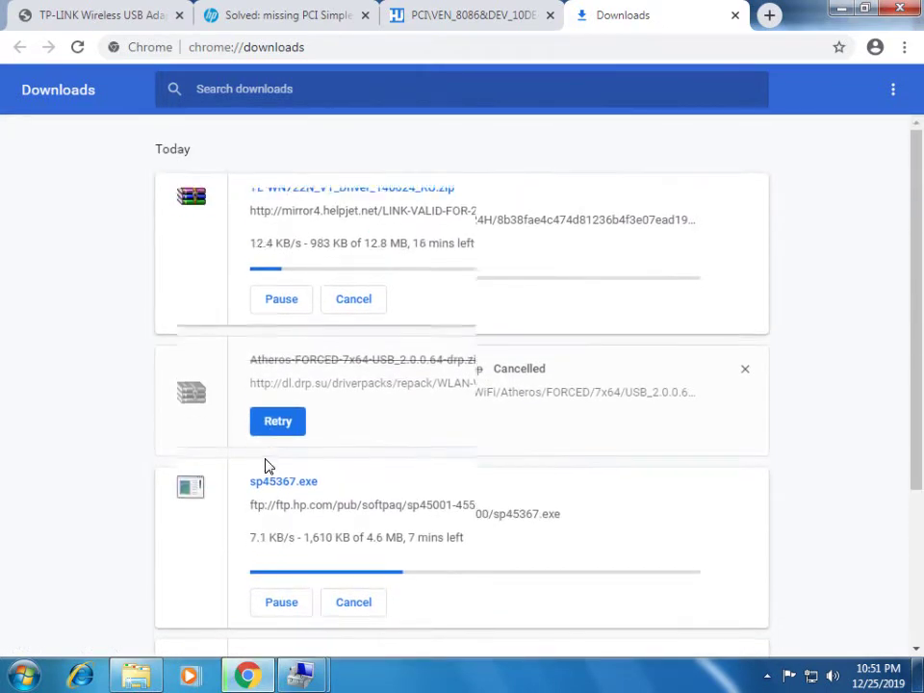
scroll(264, 467, "down", 2)
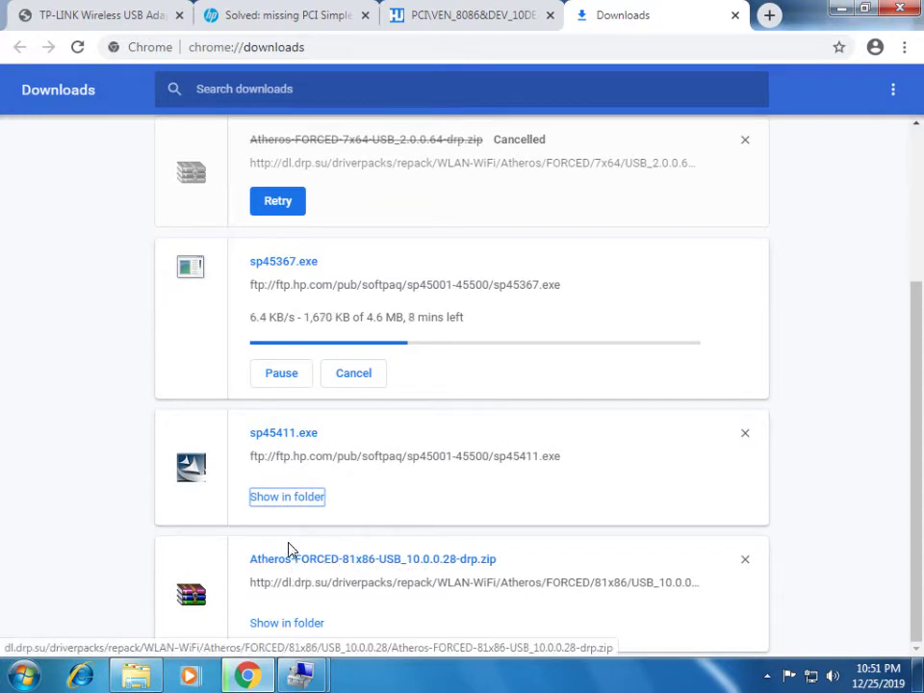
scroll(269, 549, "up", 2)
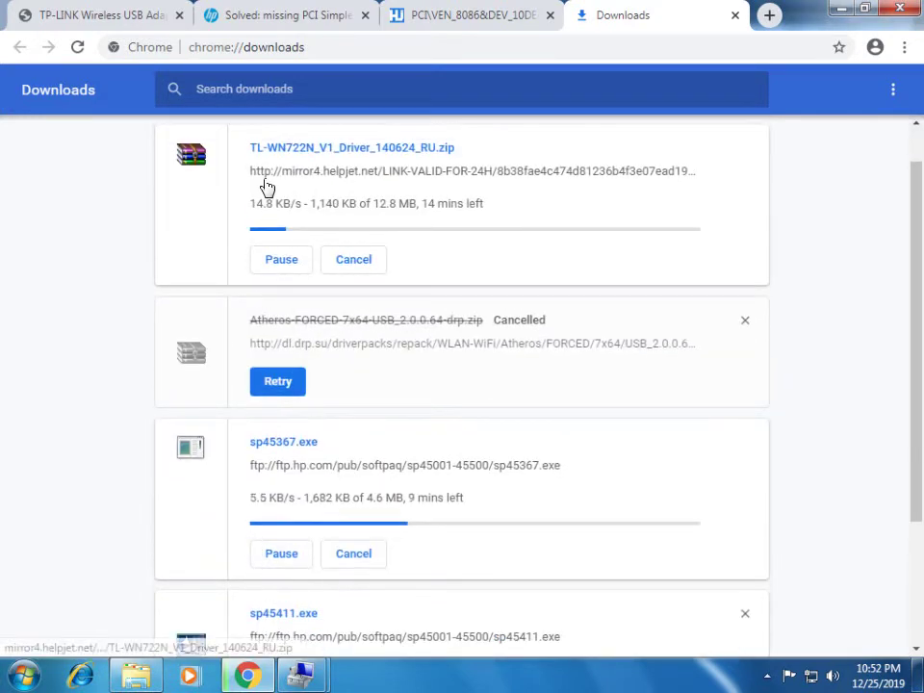
scroll(219, 492, "down", 2)
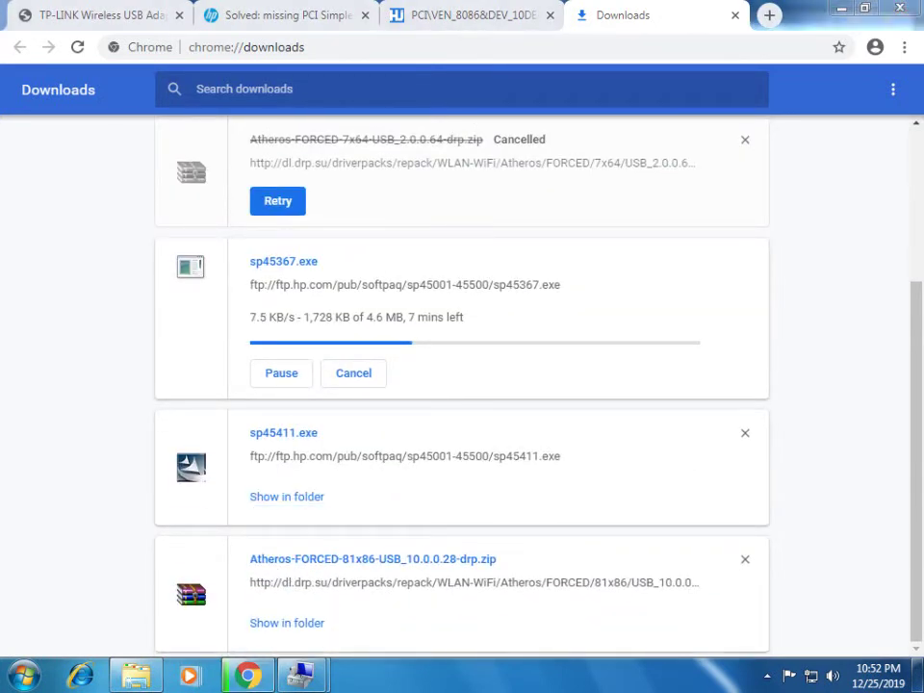
Step: Look over the Helpjet PCI hardware ID page and the HP forum answer
left_click(487, 16)
scroll(378, 300, "down", 10)
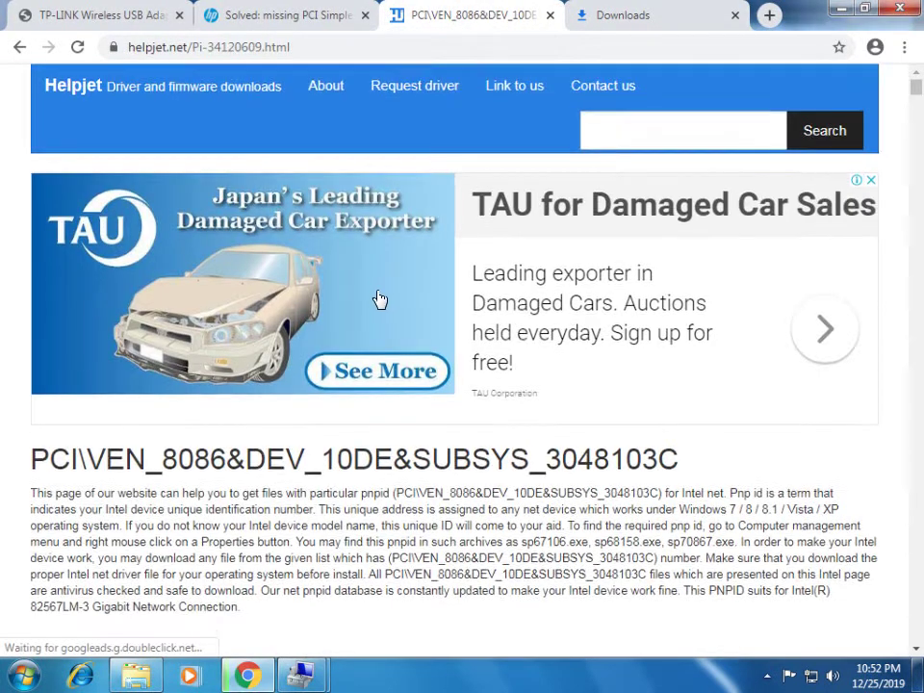
scroll(376, 289, "down", 6)
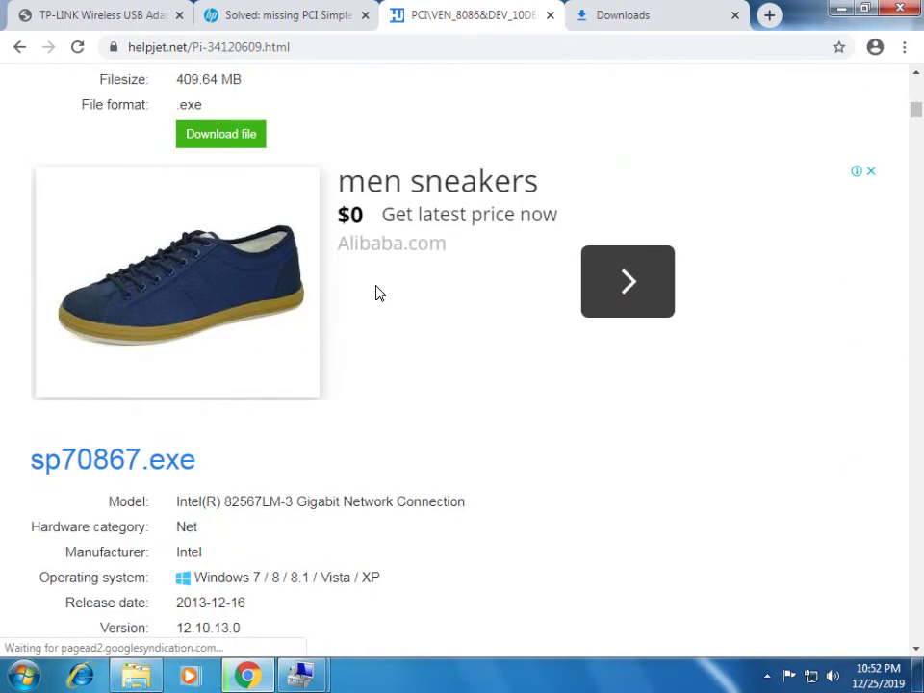
scroll(375, 304, "down", 5)
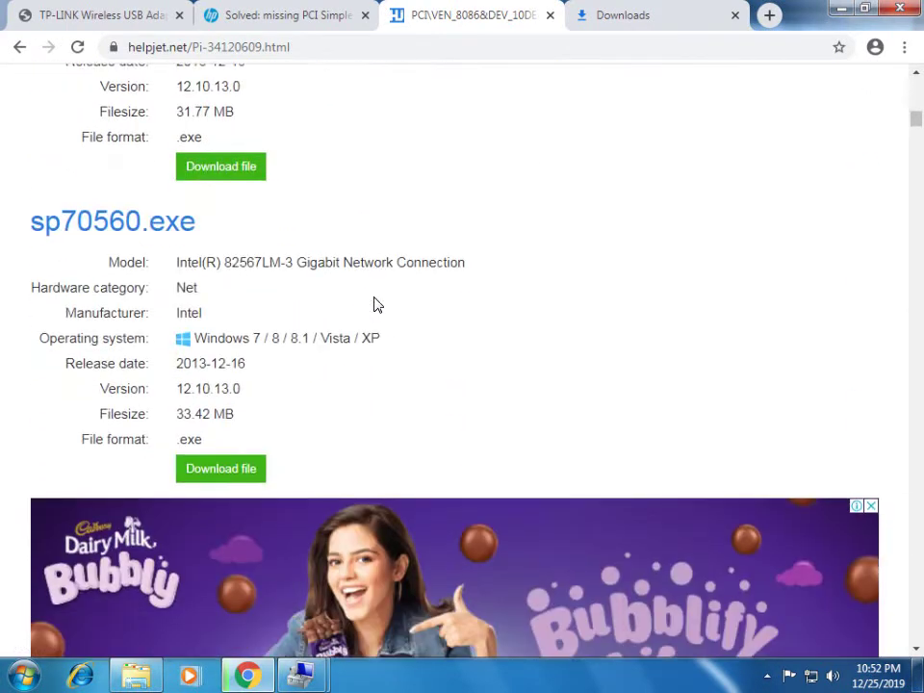
scroll(376, 304, "up", 3)
scroll(374, 308, "up", 8)
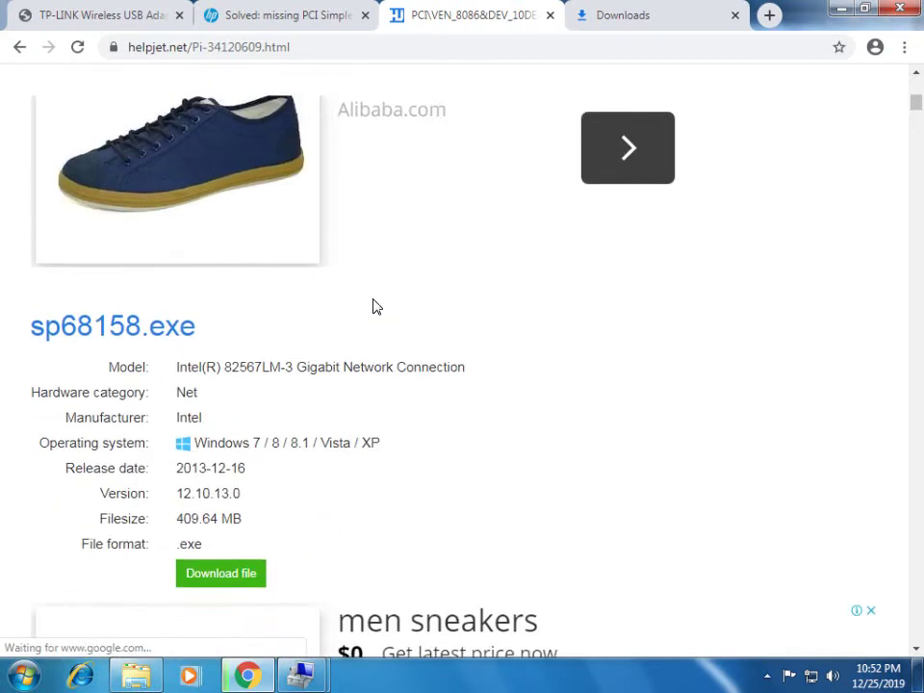
left_click(289, 13)
scroll(500, 273, "up", 5)
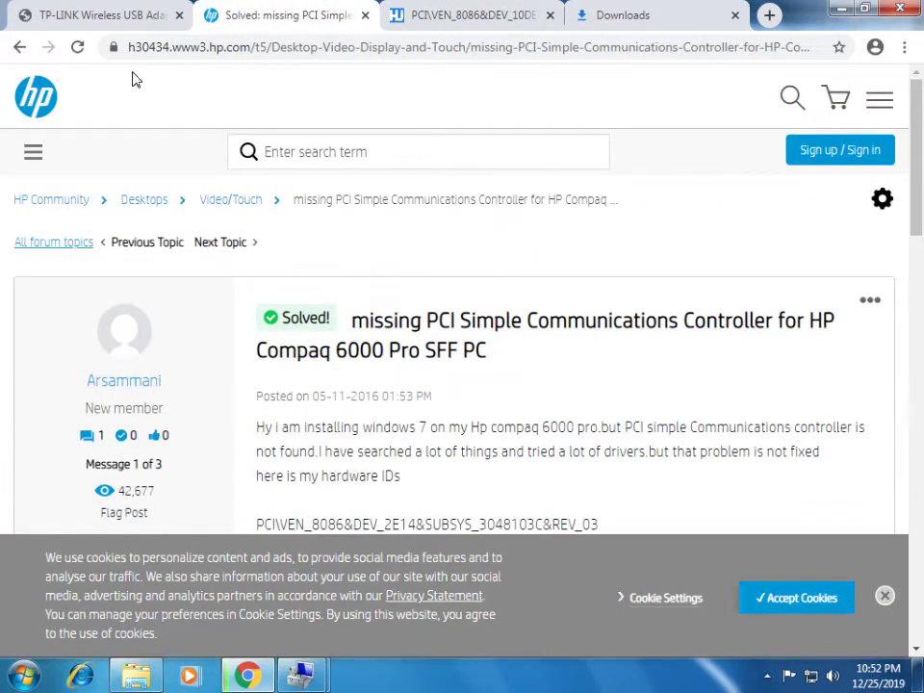
Step: Close the TP-LINK, HP forum and Helpjet tabs and return to Device Manager
left_click(180, 16)
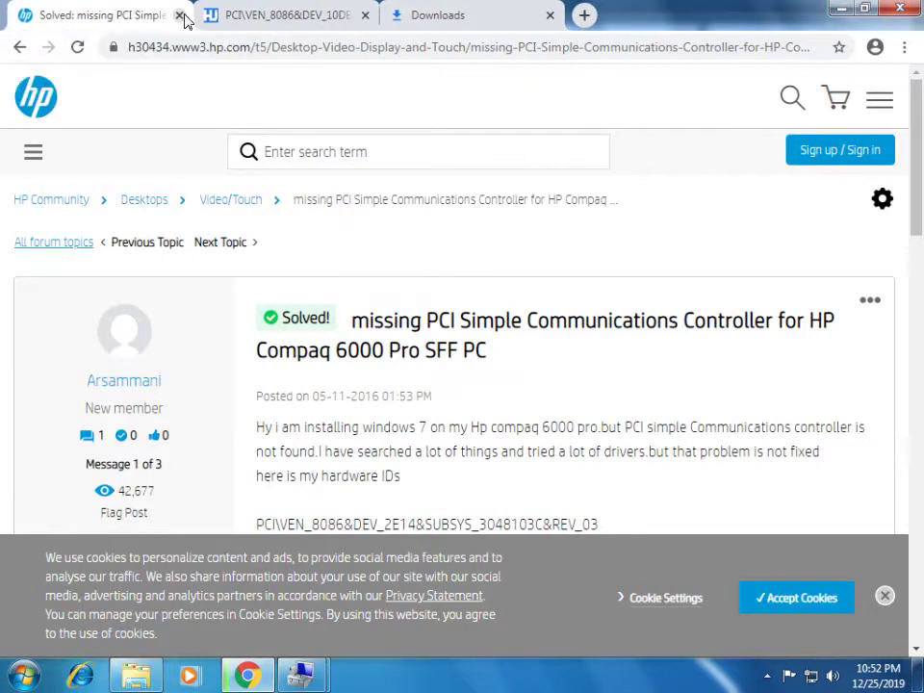
left_click(186, 19)
left_click(181, 16)
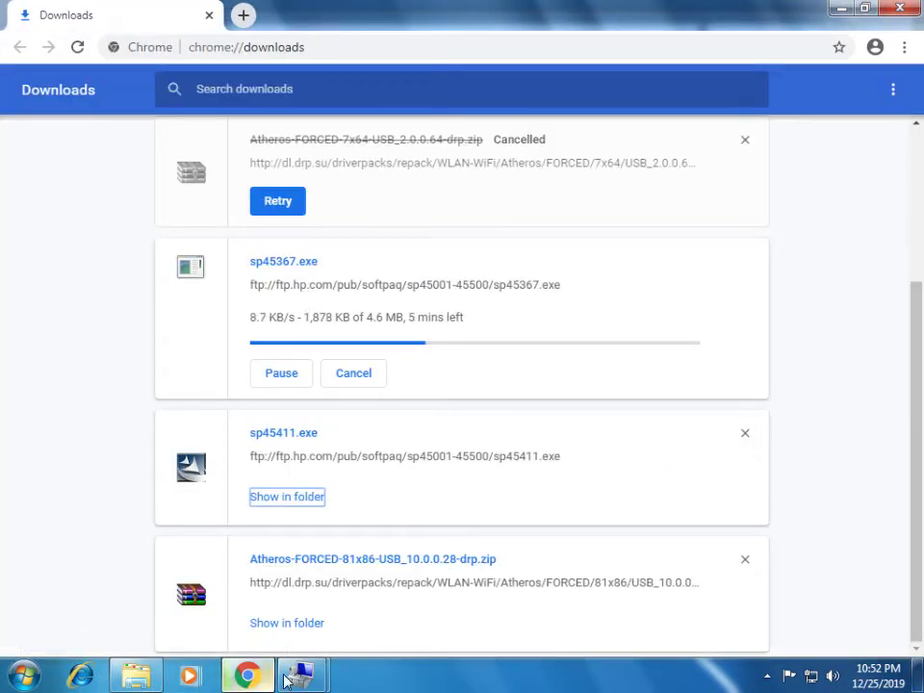
mouse_move(301, 676)
left_click(352, 601)
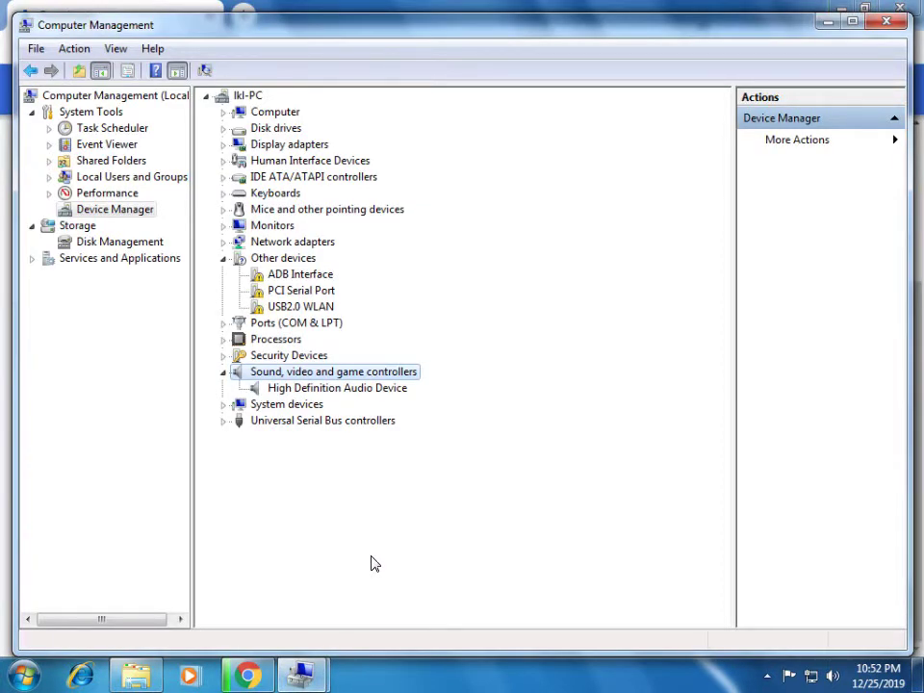
Step: Open the ADB Interface's Properties dialog on the Details tab
left_click(282, 278)
right_click(279, 281)
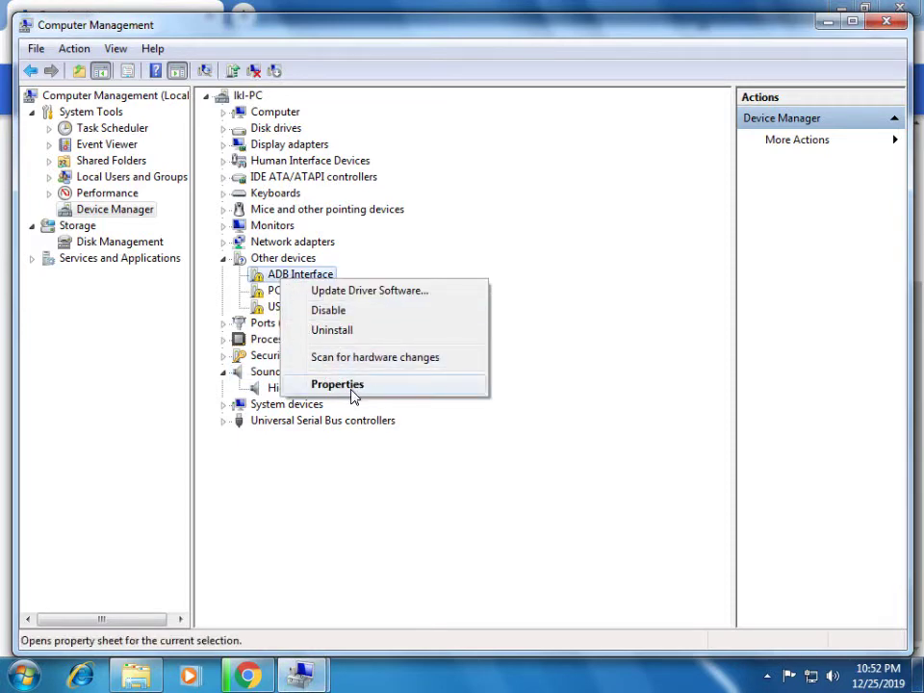
left_click(355, 395)
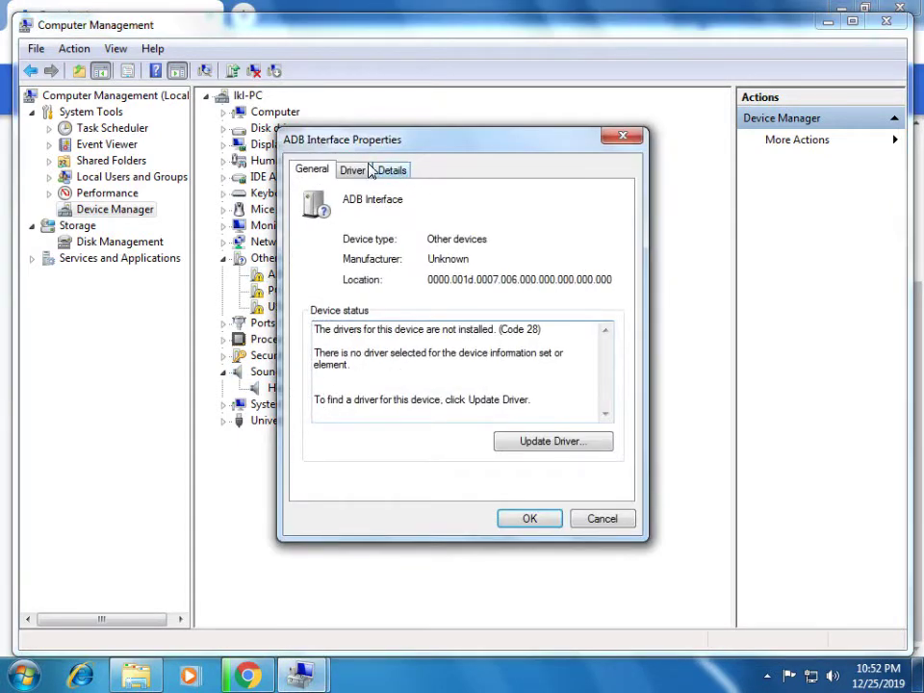
left_click(362, 170)
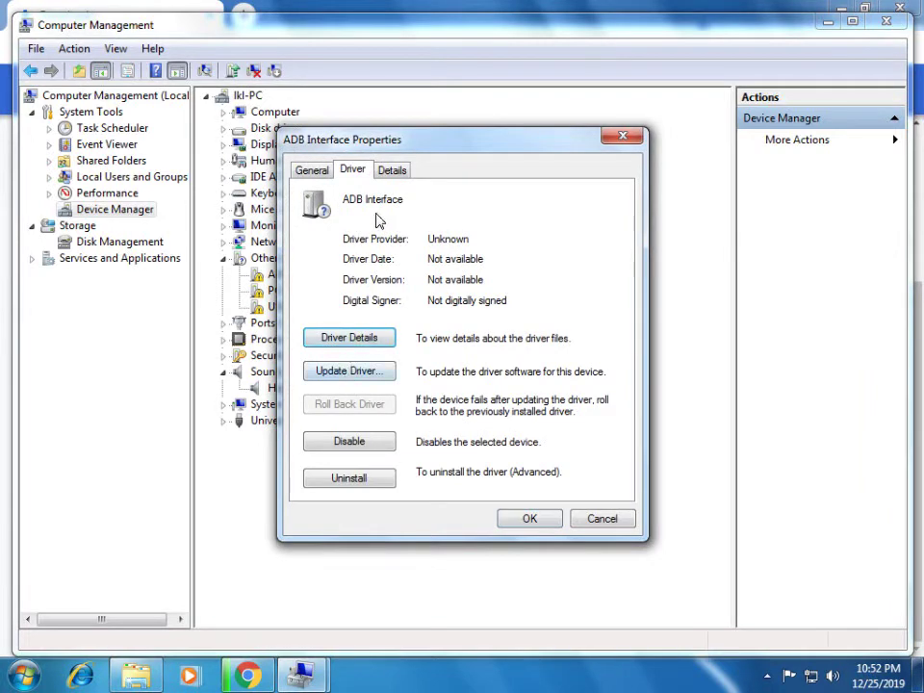
left_click(389, 170)
Step: Show its Hardware Ids and copy USB\VID_0E8D&PID_2005&MI_02, then return to Chrome
left_click(381, 258)
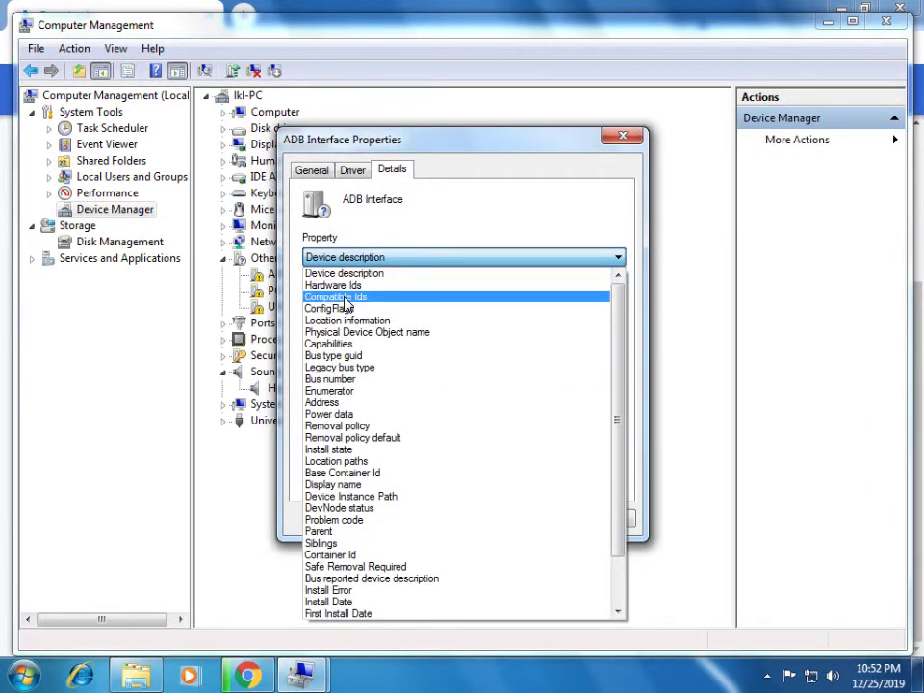
left_click(338, 286)
left_click(385, 321)
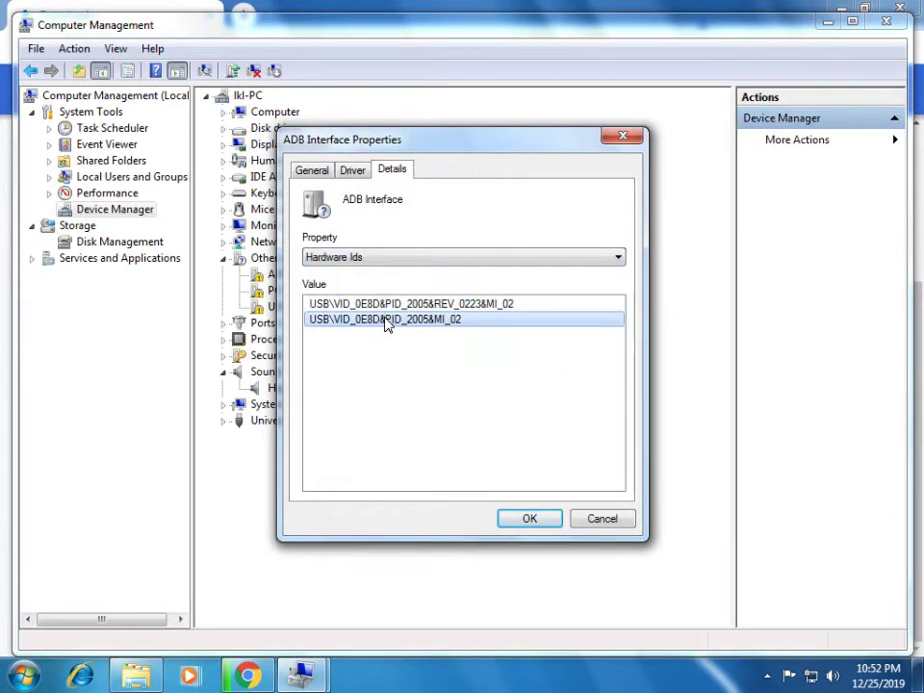
right_click(386, 322)
left_click(427, 330)
left_click(247, 674)
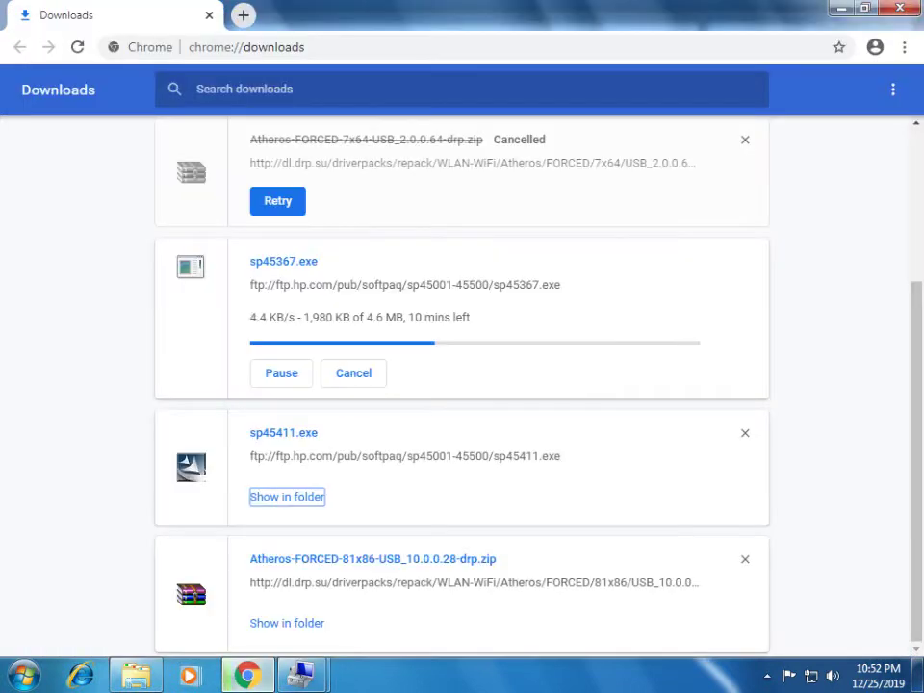
Step: Search Google in a new tab for the pasted hardware ID USB\VID_0E8D&PID_2005&MI_02
left_click(242, 13)
right_click(260, 50)
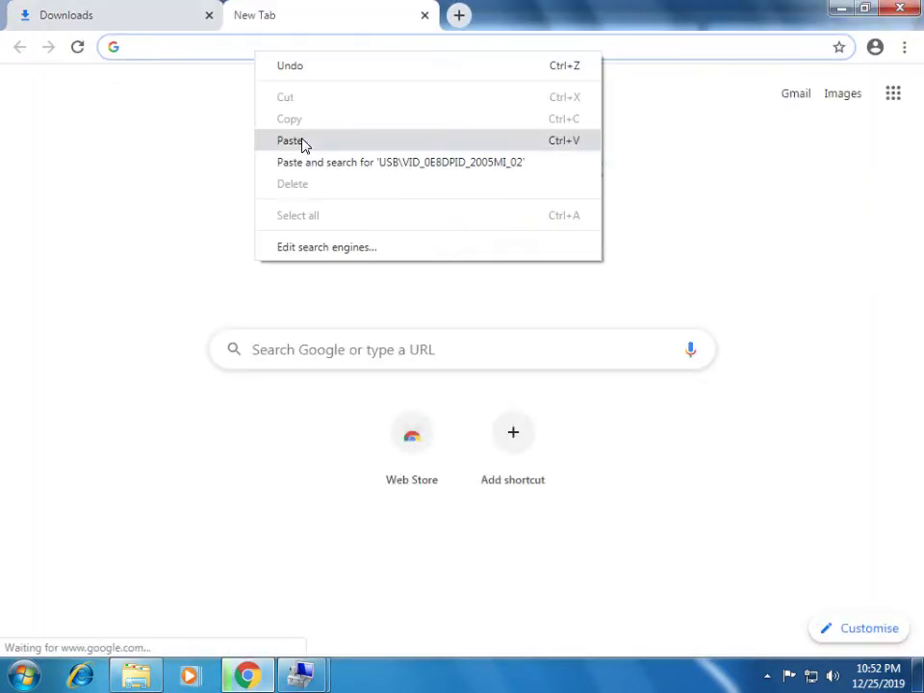
left_click(301, 143)
key("Return")
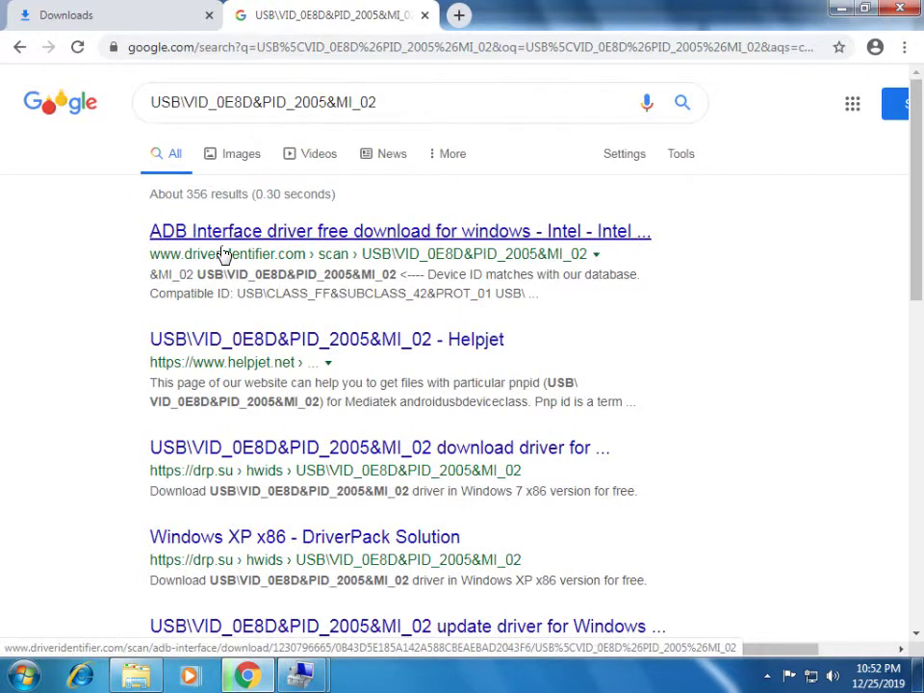
Step: Open the Helpjet result and scroll to SP_Drivers_EXE_v2.0.rar and MTK_USB_All_0.9.7.7z downloads
scroll(199, 259, "down", 1)
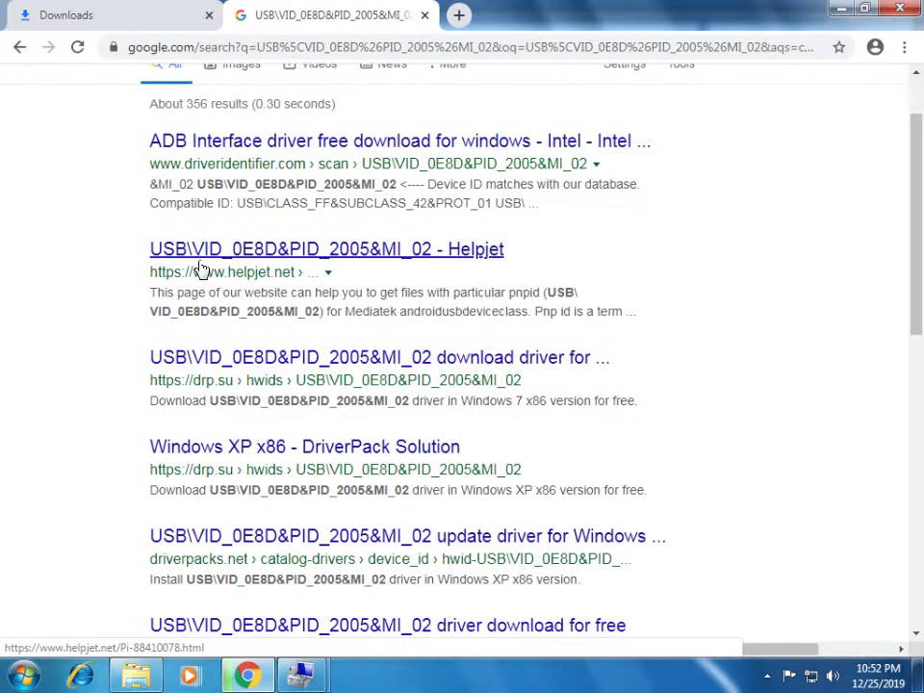
left_click(364, 254)
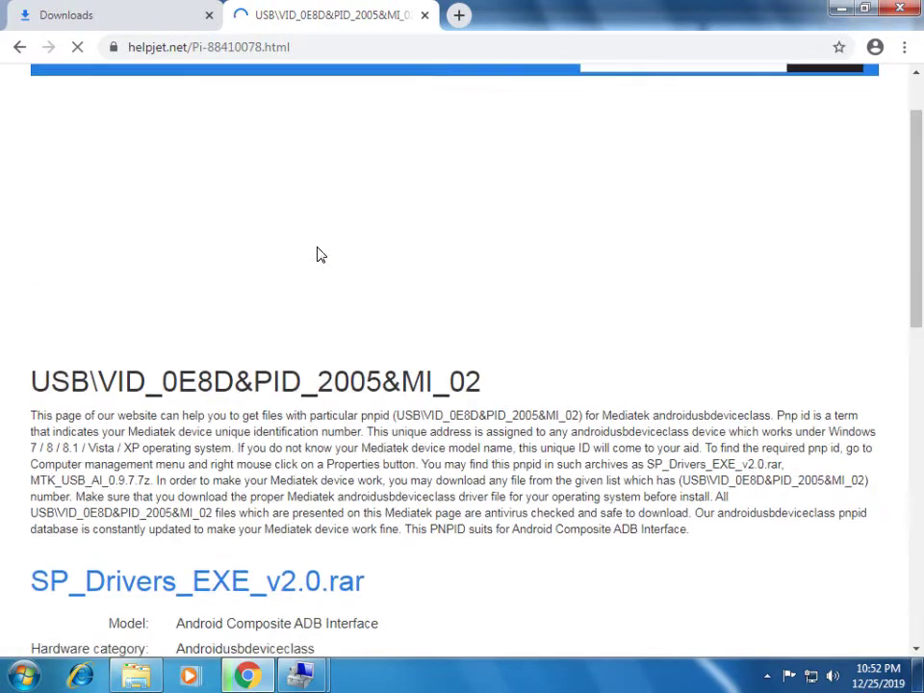
scroll(318, 250, "down", 4)
scroll(308, 238, "down", 1)
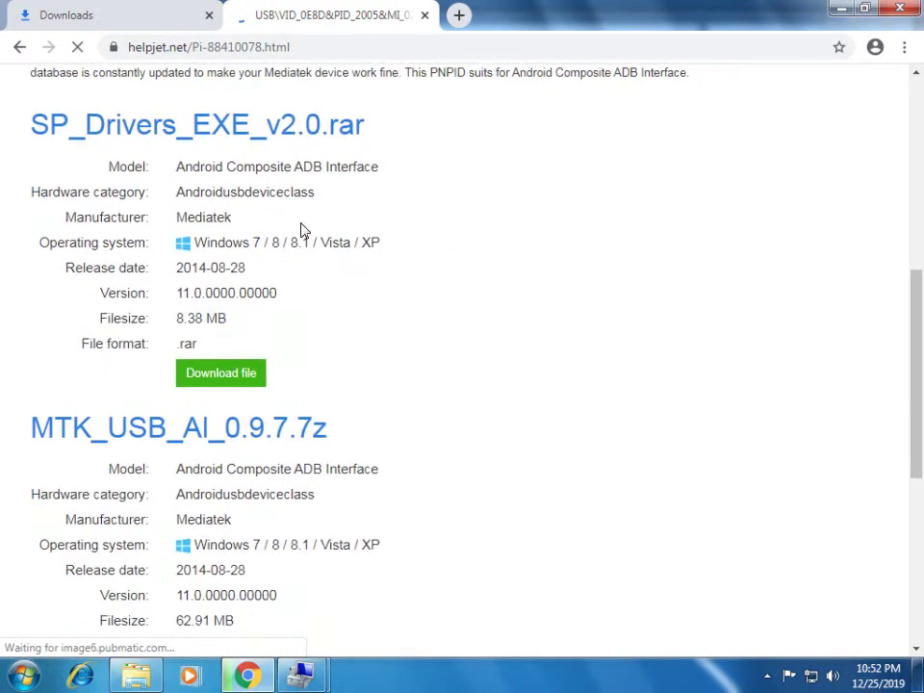
scroll(305, 262, "down", 2)
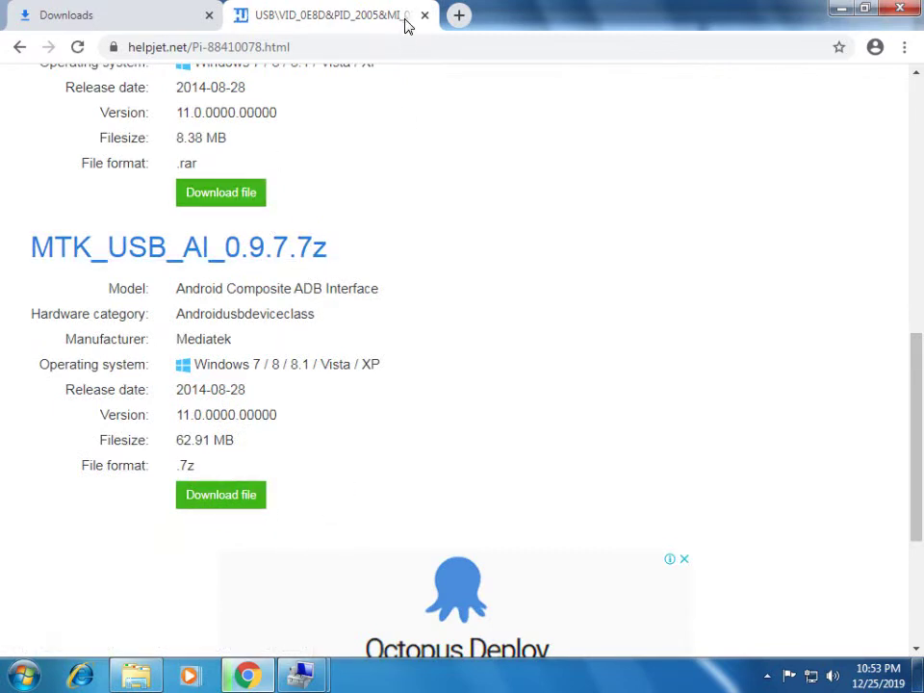
left_click(904, 50)
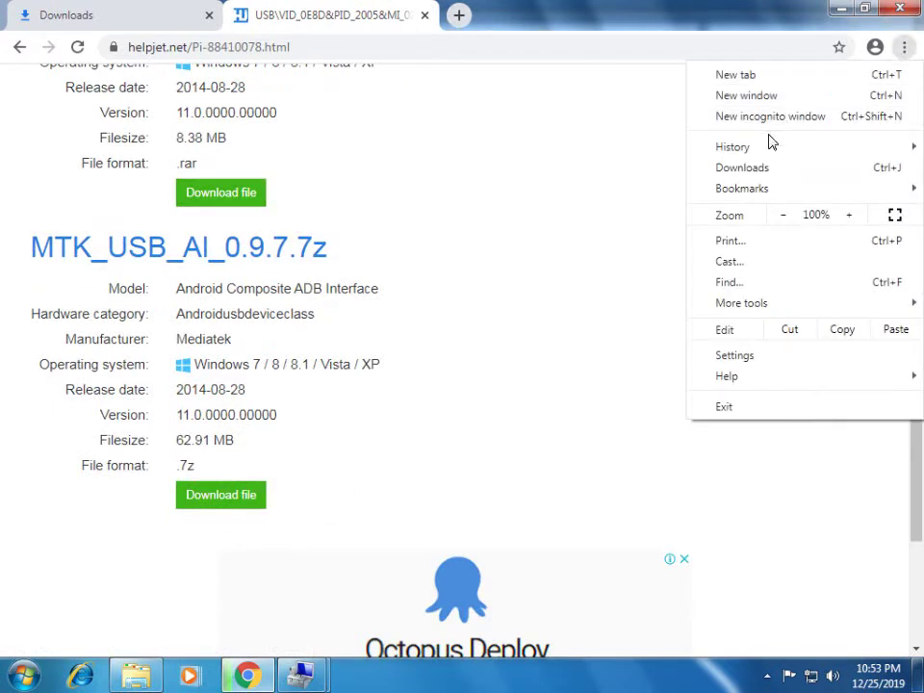
Step: Check the TL-WN722N zip and sp45367.exe download progress on Chrome's Downloads page
left_click(744, 169)
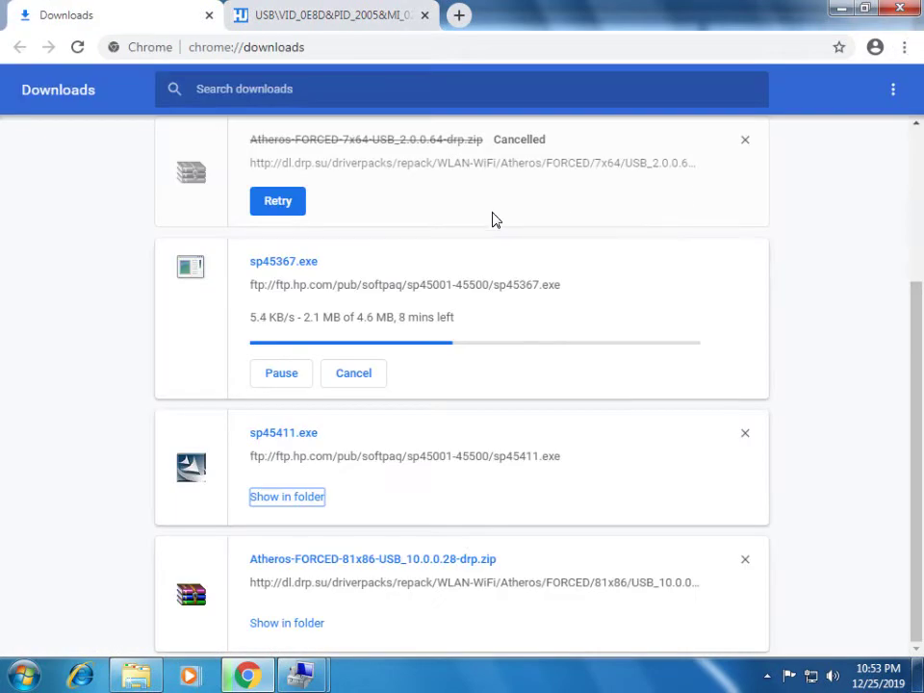
scroll(514, 328, "up", 3)
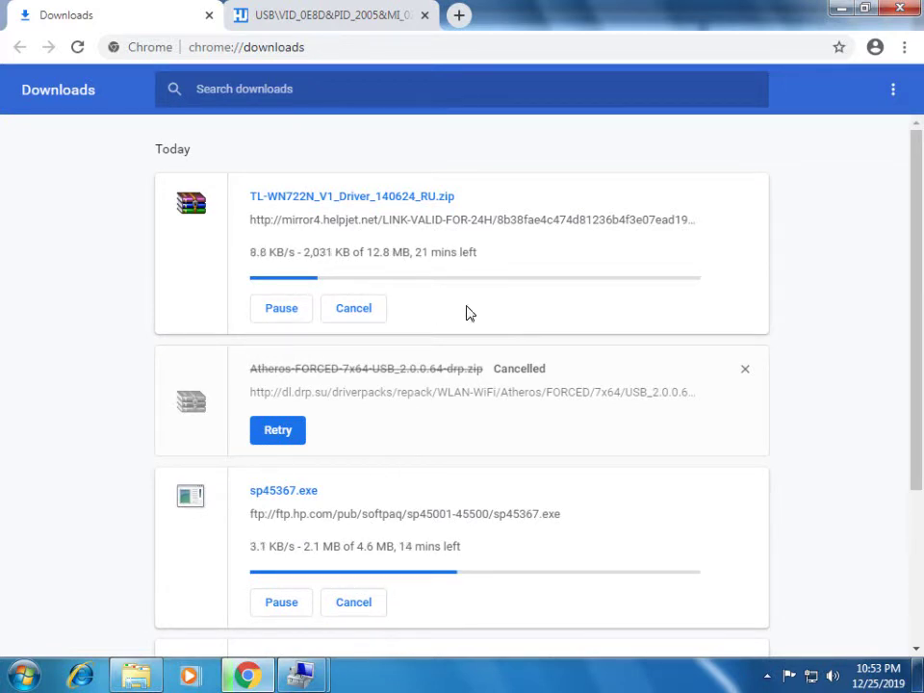
left_click(313, 673)
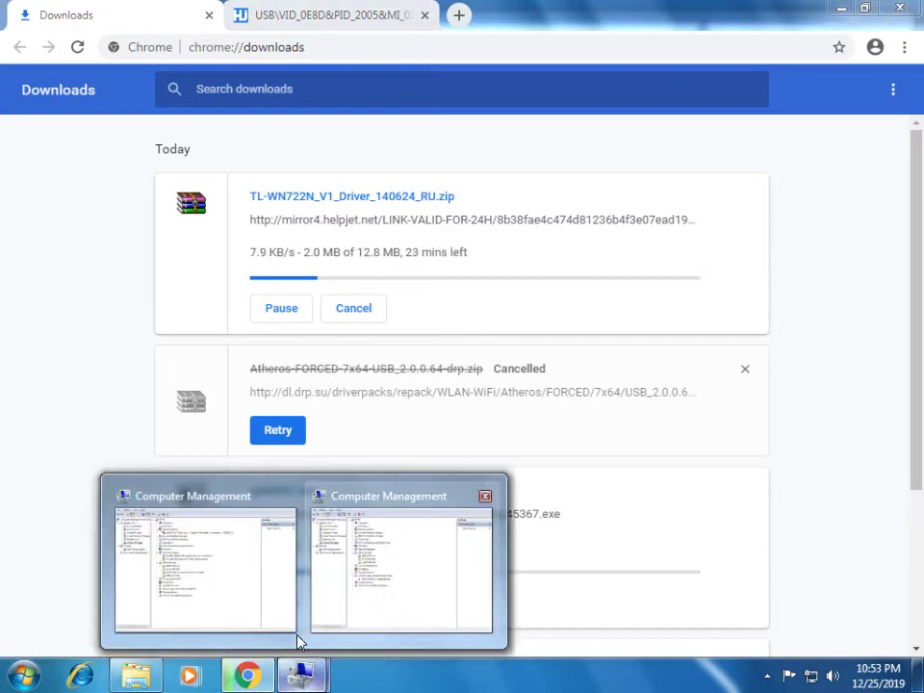
left_click(767, 676)
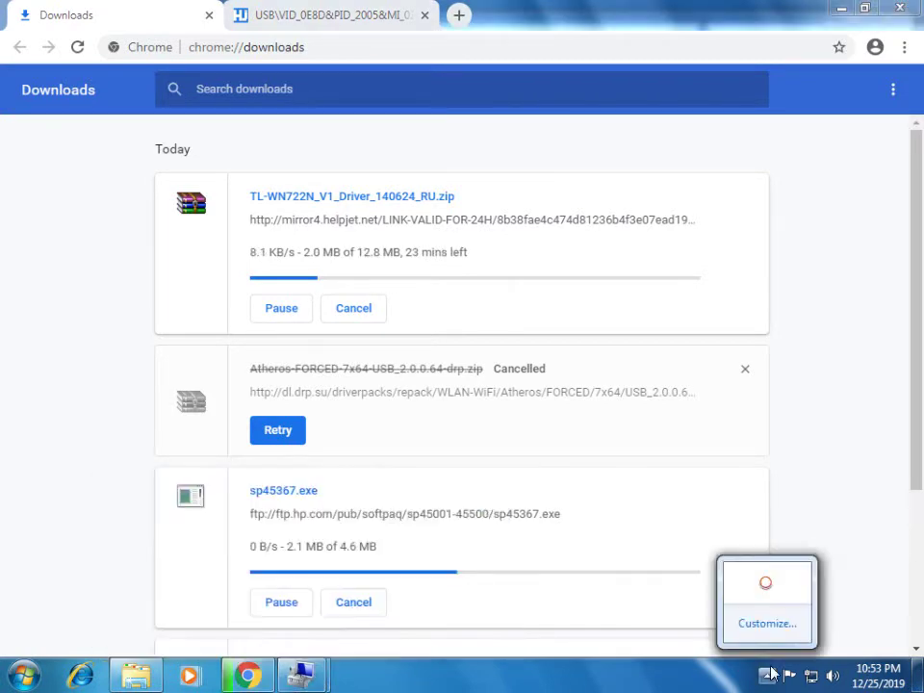
left_click(767, 583)
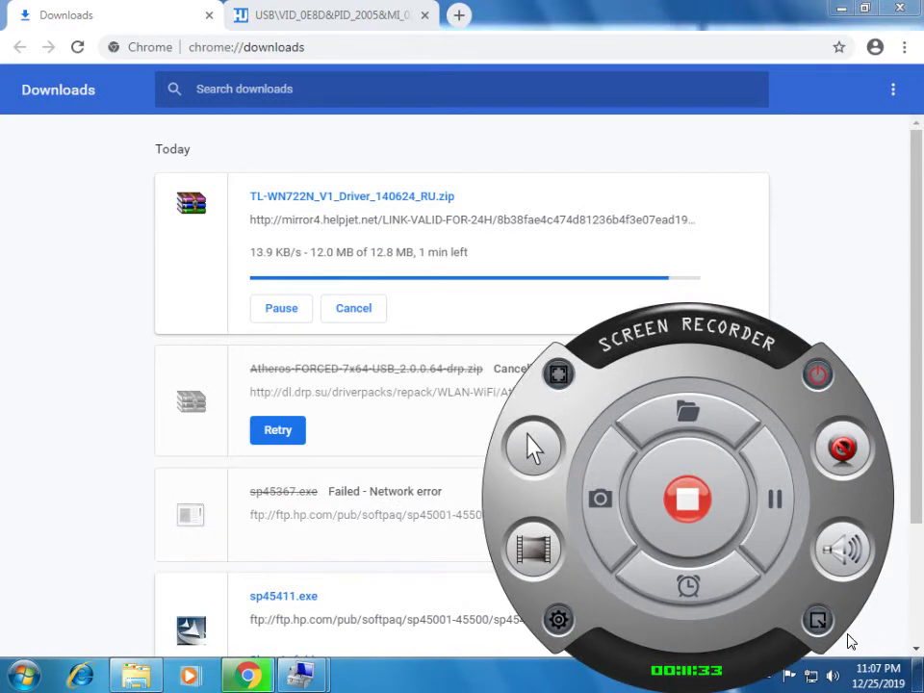
Step: Dismiss the tray popups and wait for the TL-WN722N zip download to finish
left_click(819, 619)
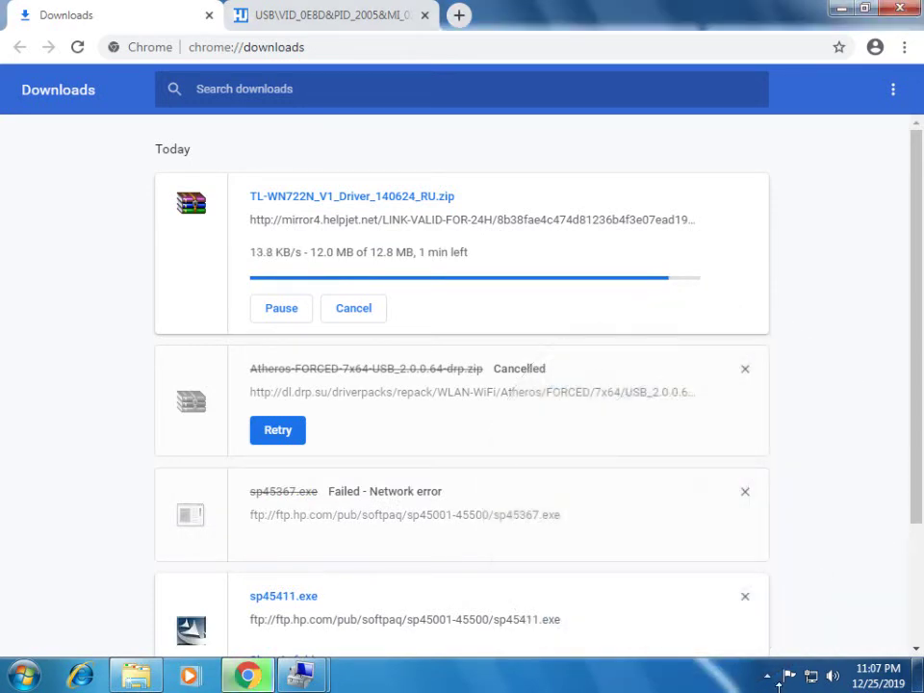
left_click(767, 686)
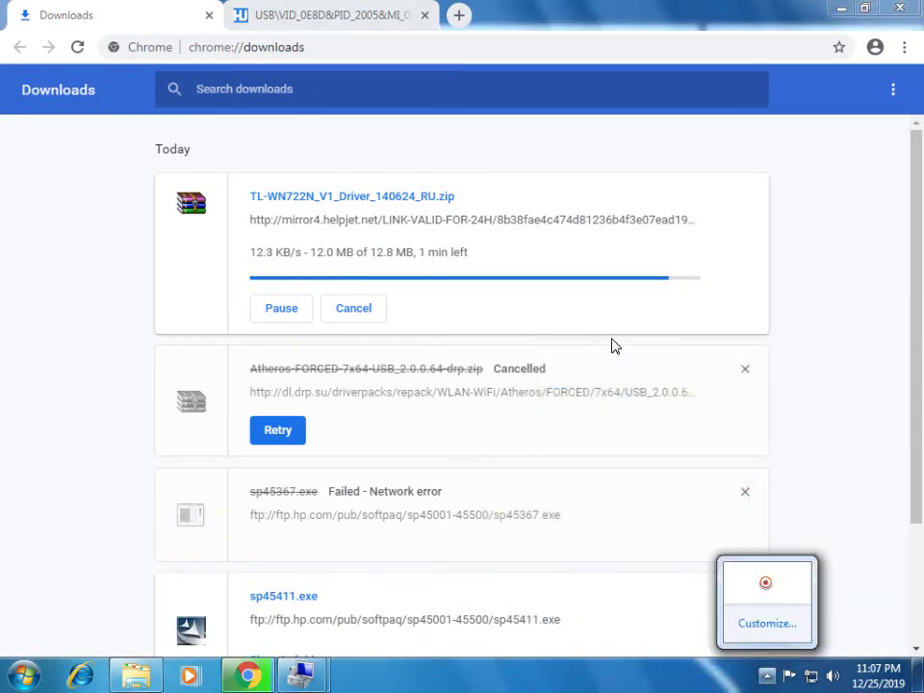
left_click(466, 394)
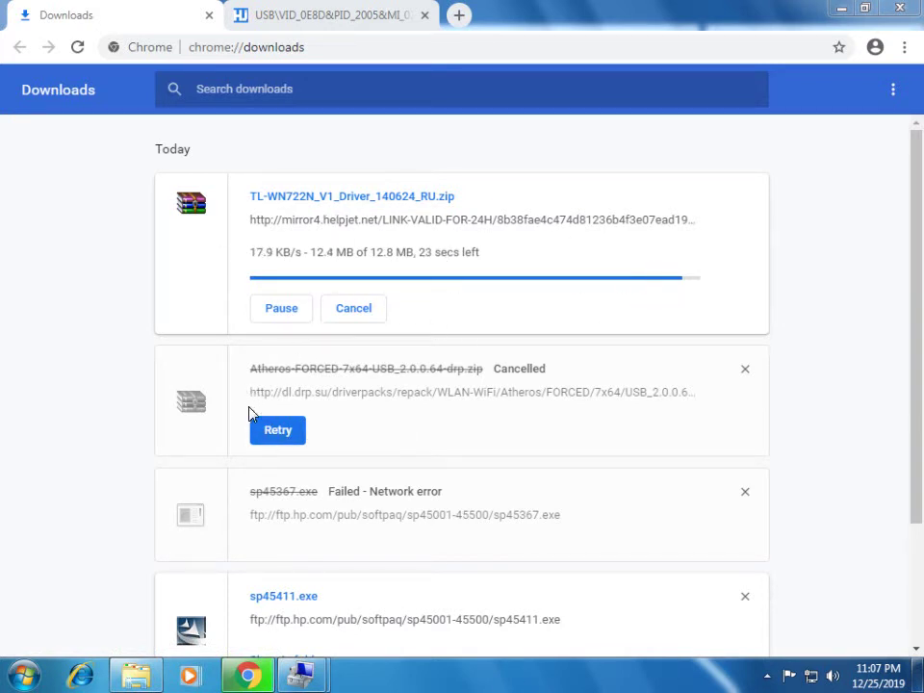
left_click_drag(913, 314, 869, 441)
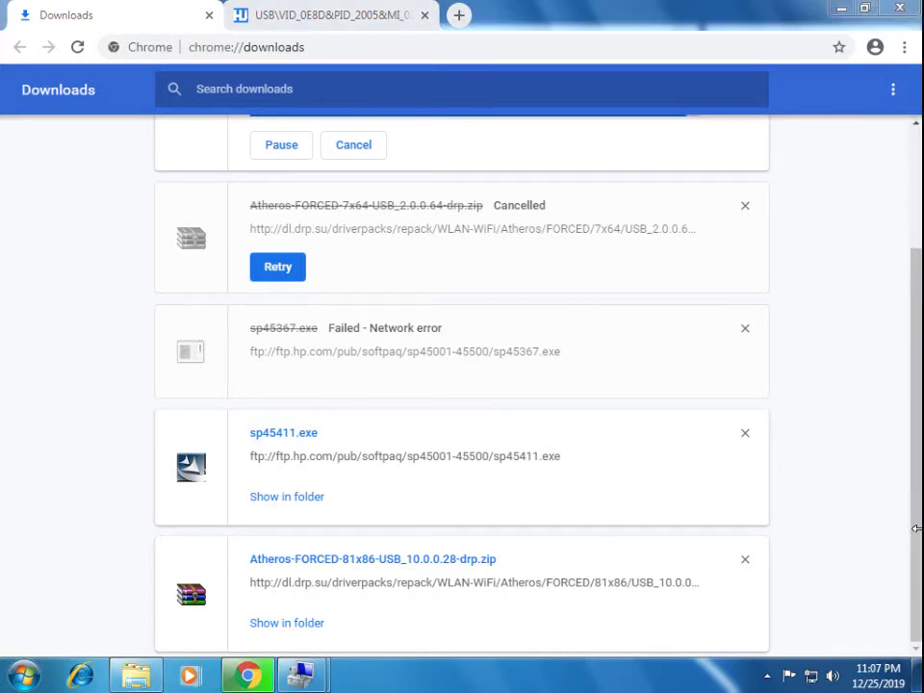
scroll(904, 376, "up", 3)
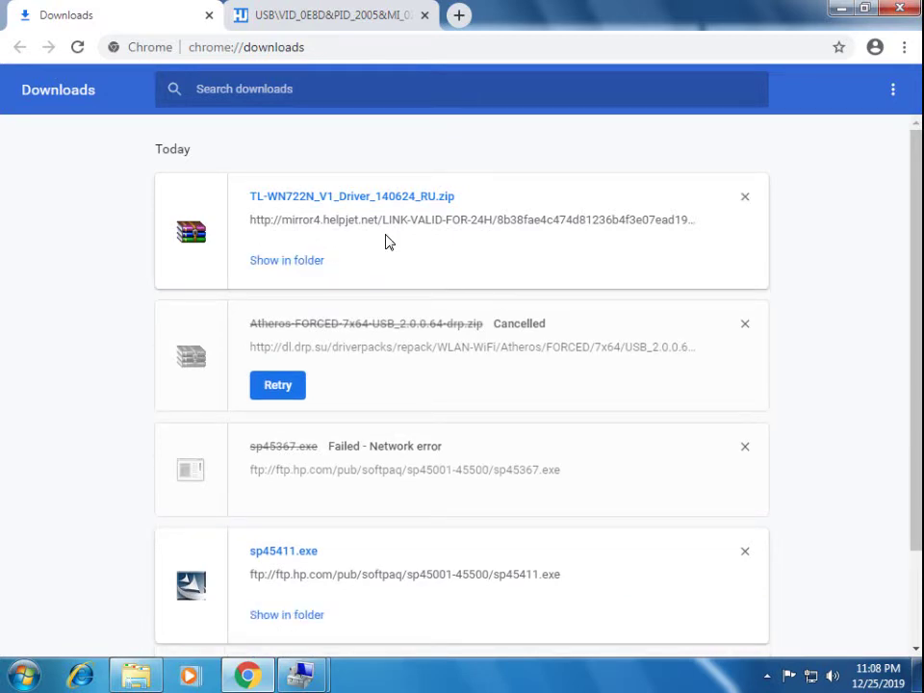
Step: Extract TL-WN722N_V1_Driver_140624_RU.zip to the Desktop with WinRAR
left_click(381, 197)
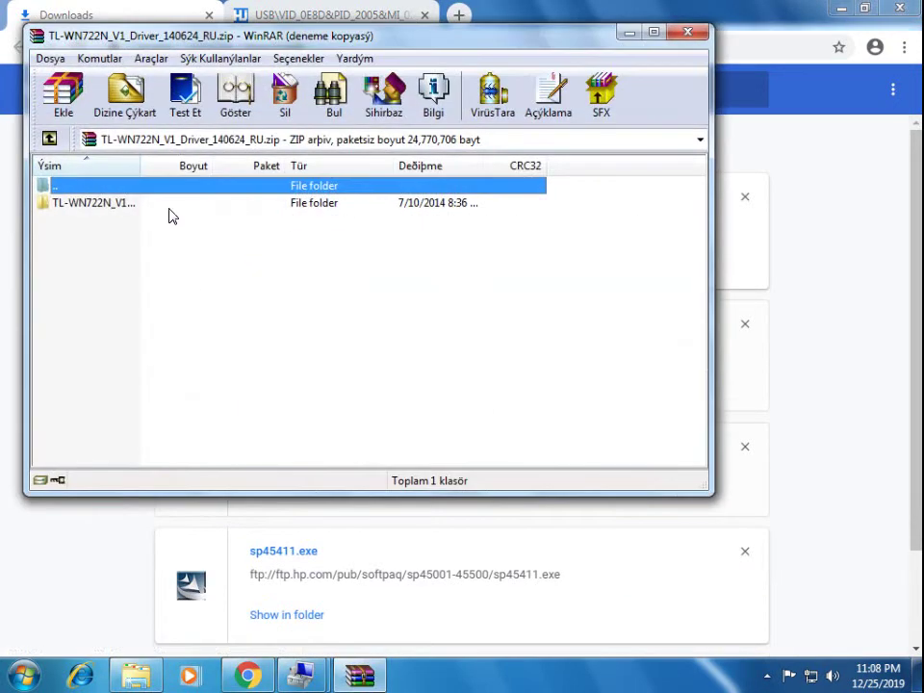
left_click(141, 204)
left_click(124, 106)
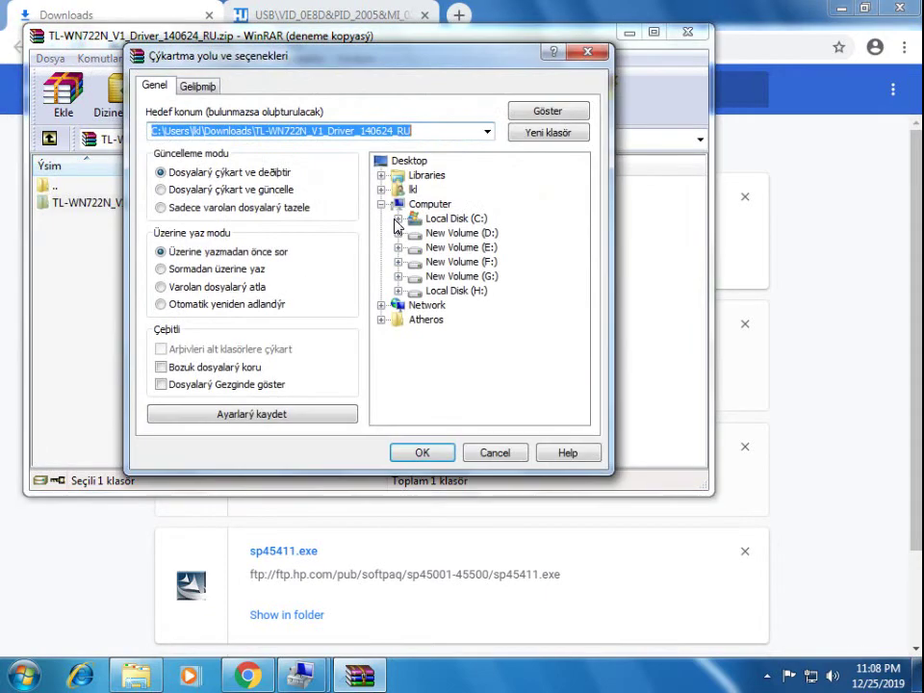
left_click(377, 160)
left_click(421, 454)
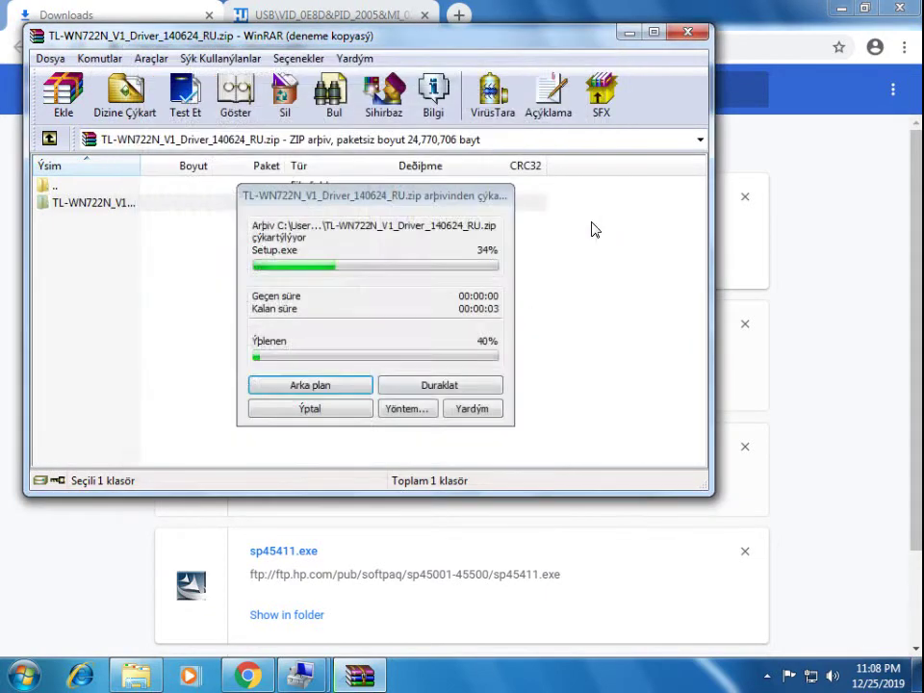
Step: Close WinRAR, the ADB Interface Properties dialog and the Downloads folder window
left_click(694, 35)
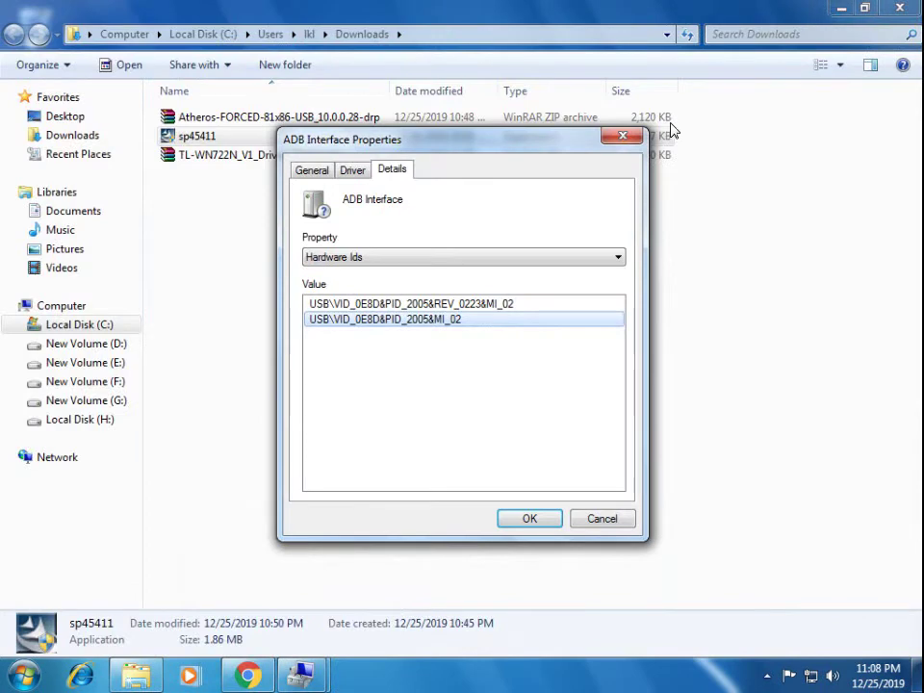
left_click(621, 137)
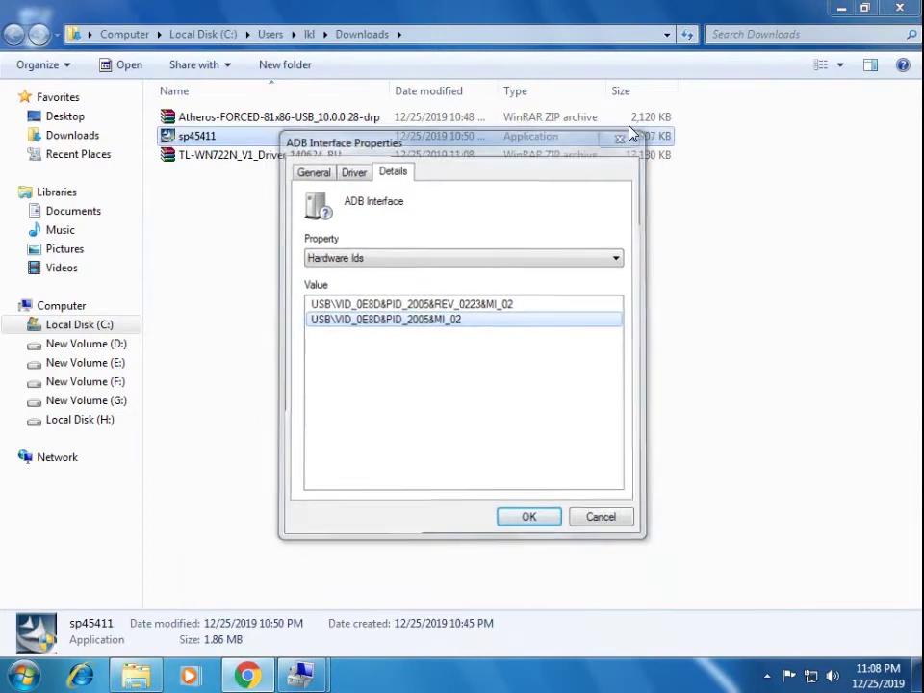
left_click(897, 12)
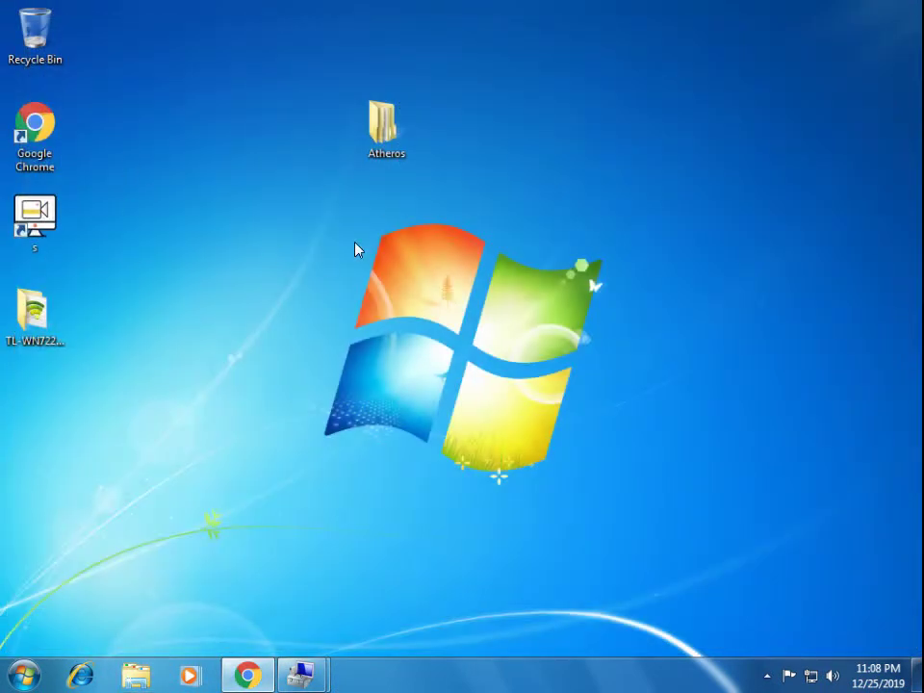
Step: Check the extracted TL-WN722N driver folder on the Desktop and restore Device Manager
left_click(383, 124)
left_click(39, 318)
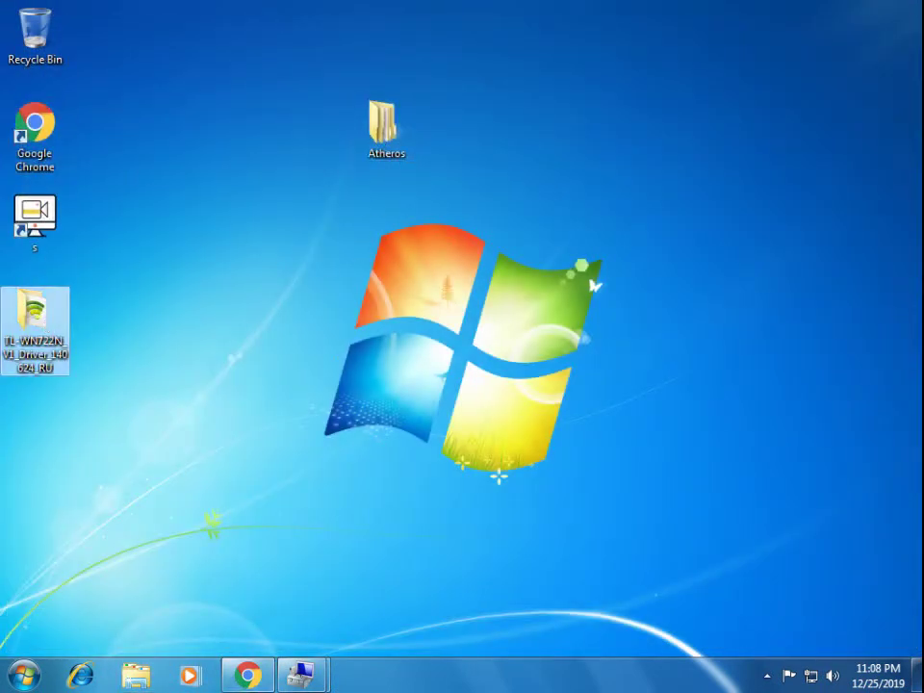
left_click(24, 675)
left_click(306, 674)
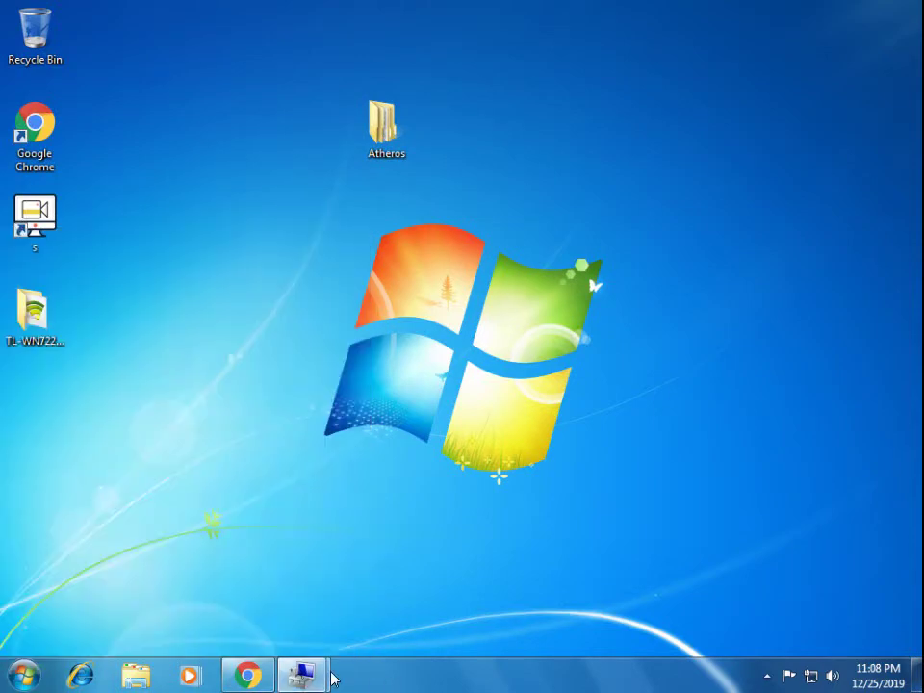
left_click(357, 616)
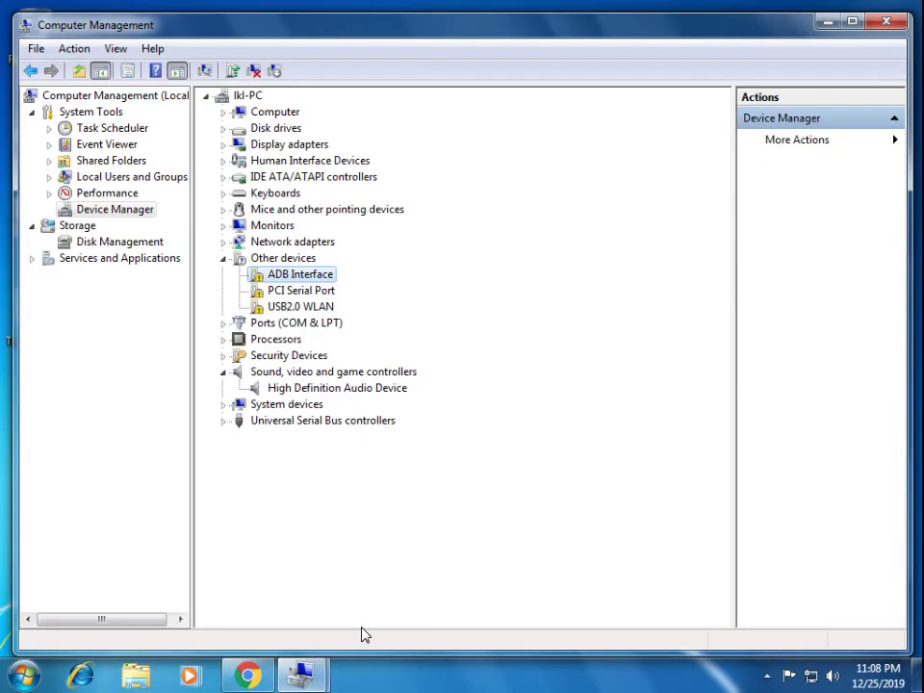
Step: Update the USB2.0 WLAN driver from the TL-WN722N_V1_Driver_140624_RU folder, making it TP-LINK Wireless USB Adapter
right_click(277, 310)
left_click(353, 325)
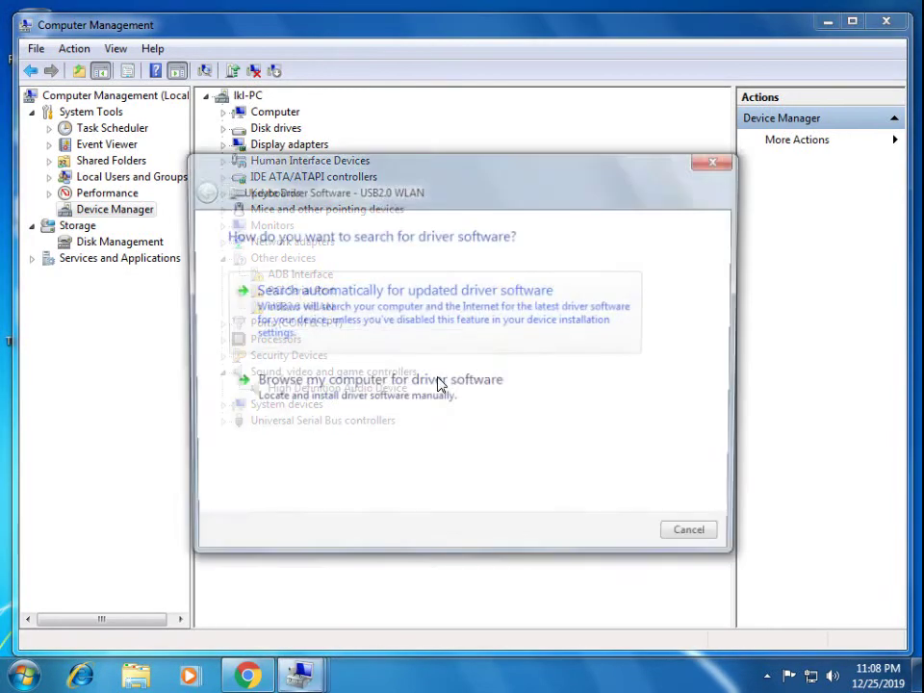
left_click(332, 406)
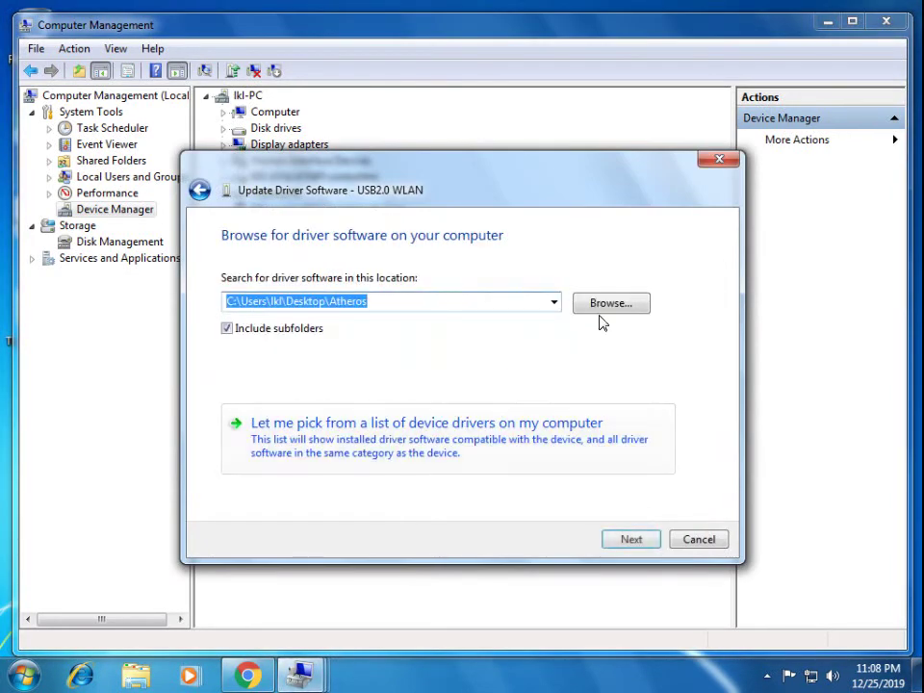
left_click(607, 306)
left_click(489, 385)
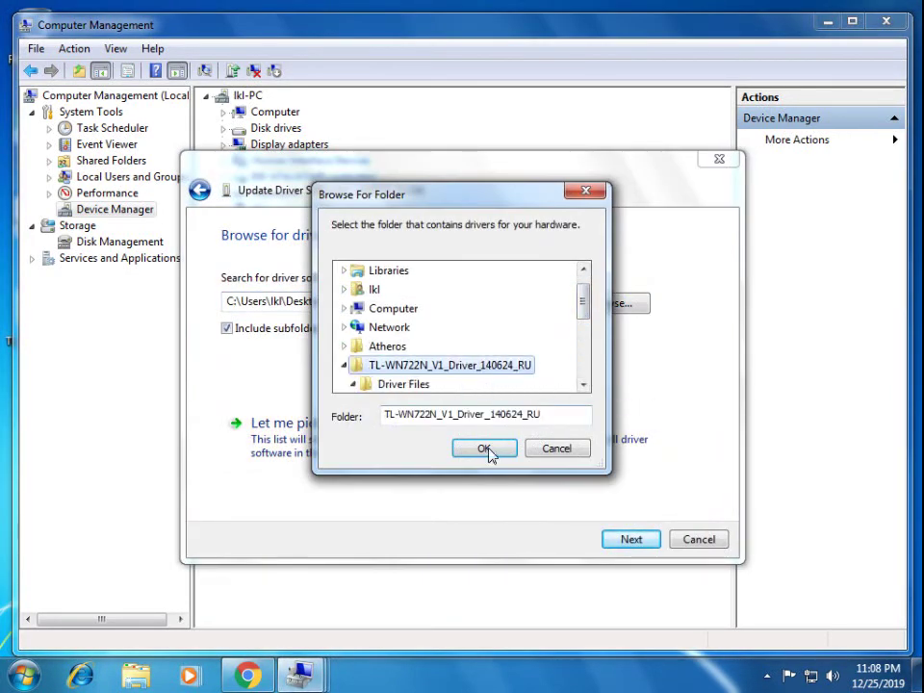
left_click(485, 450)
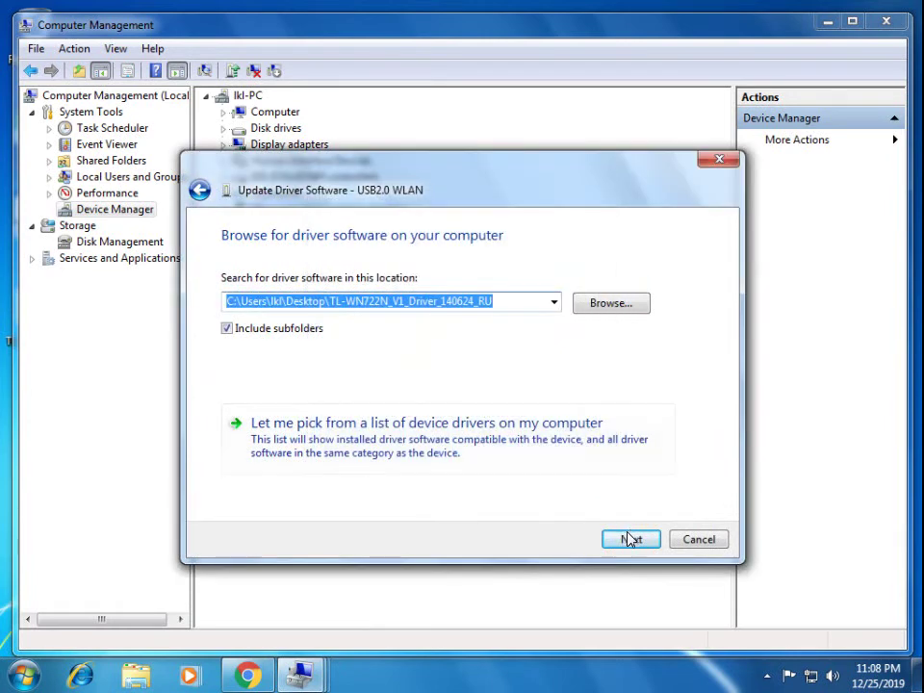
left_click(630, 539)
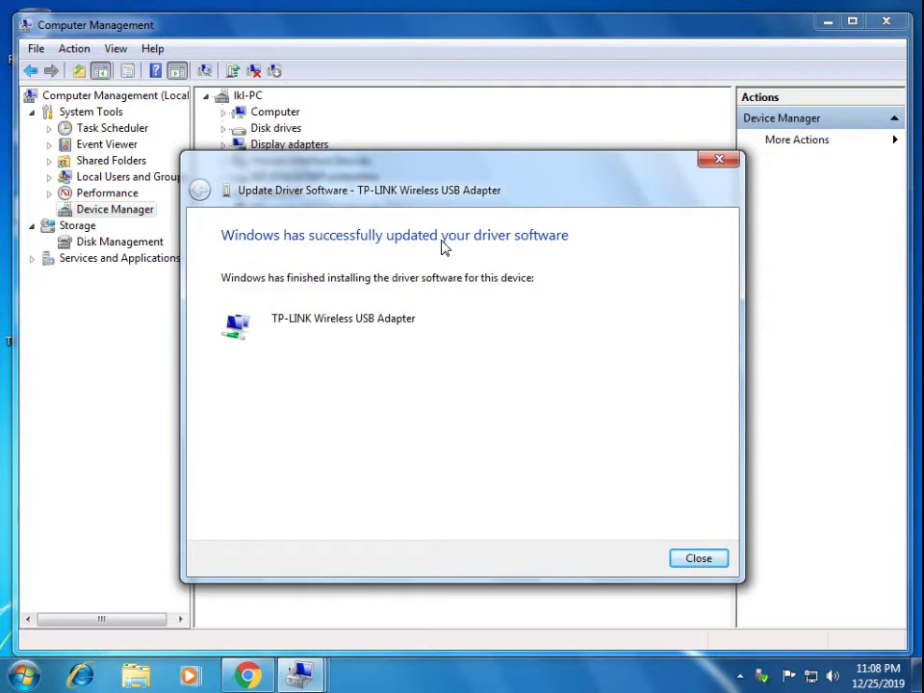
left_click(697, 559)
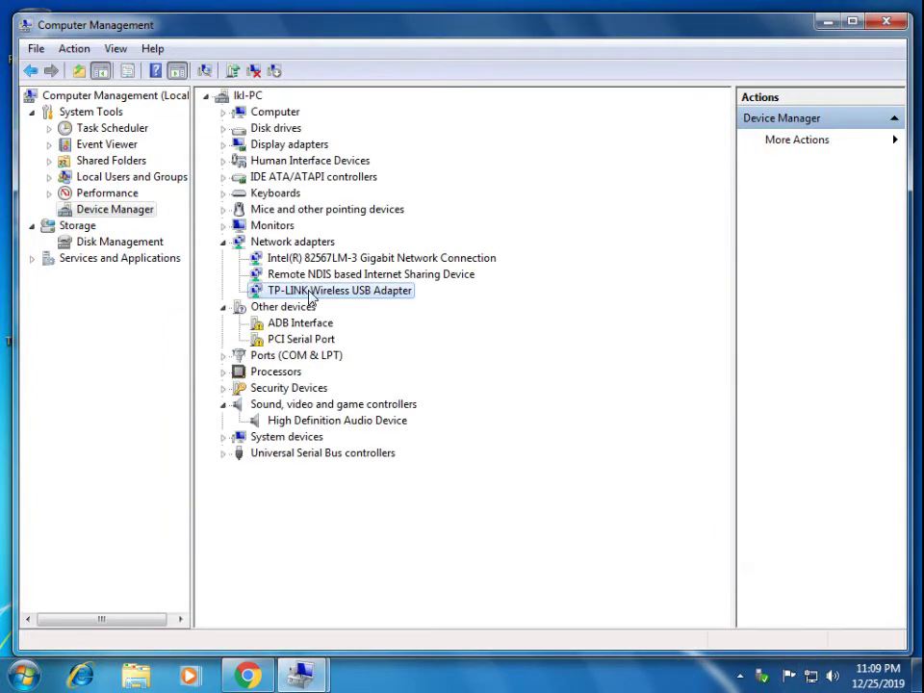
Step: Try connecting to the MSNET wireless network by entering its security key
left_click(810, 675)
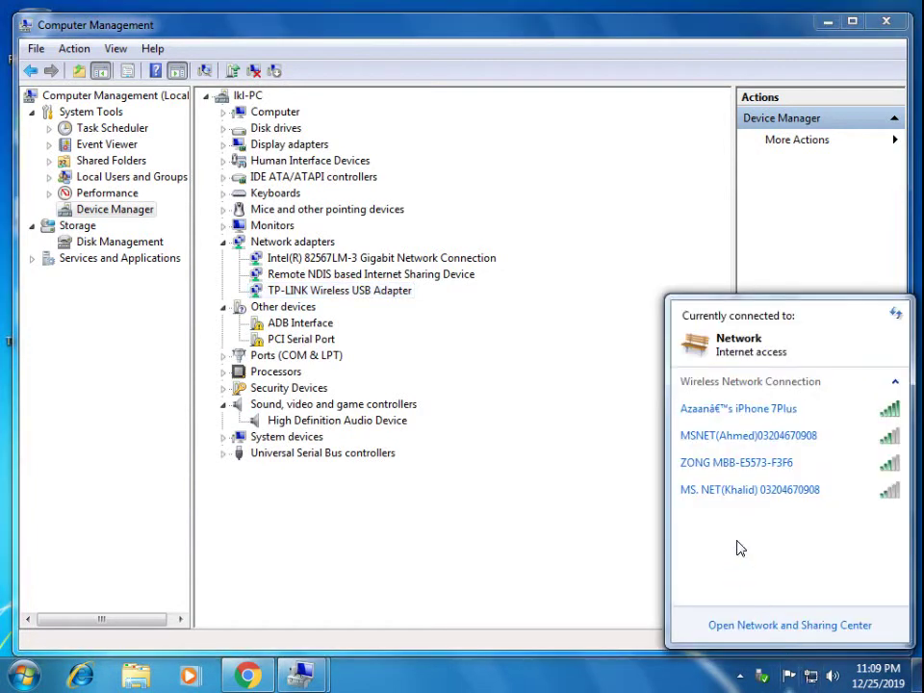
mouse_move(771, 441)
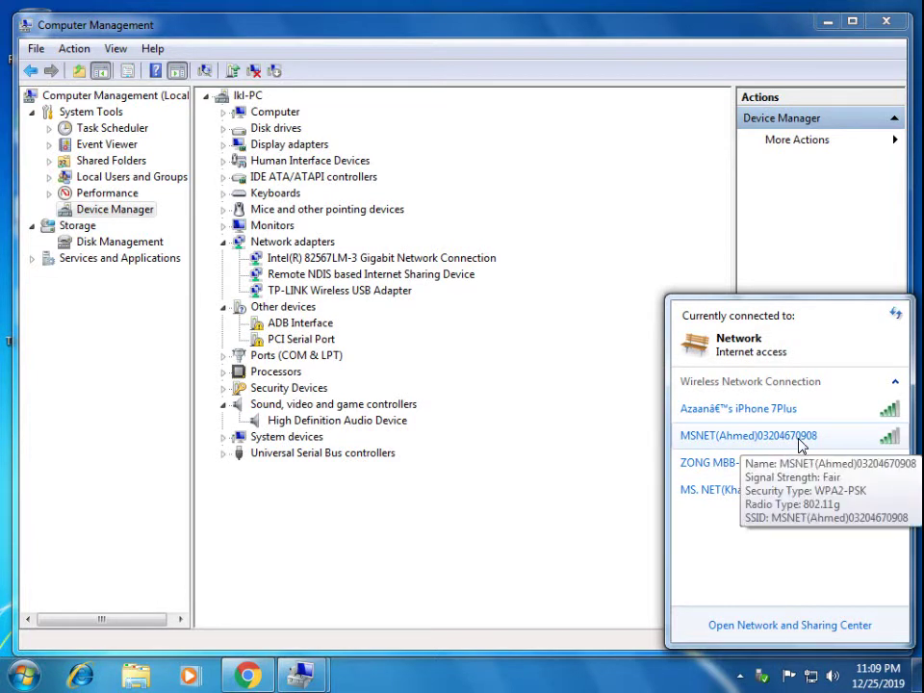
double_click(799, 444)
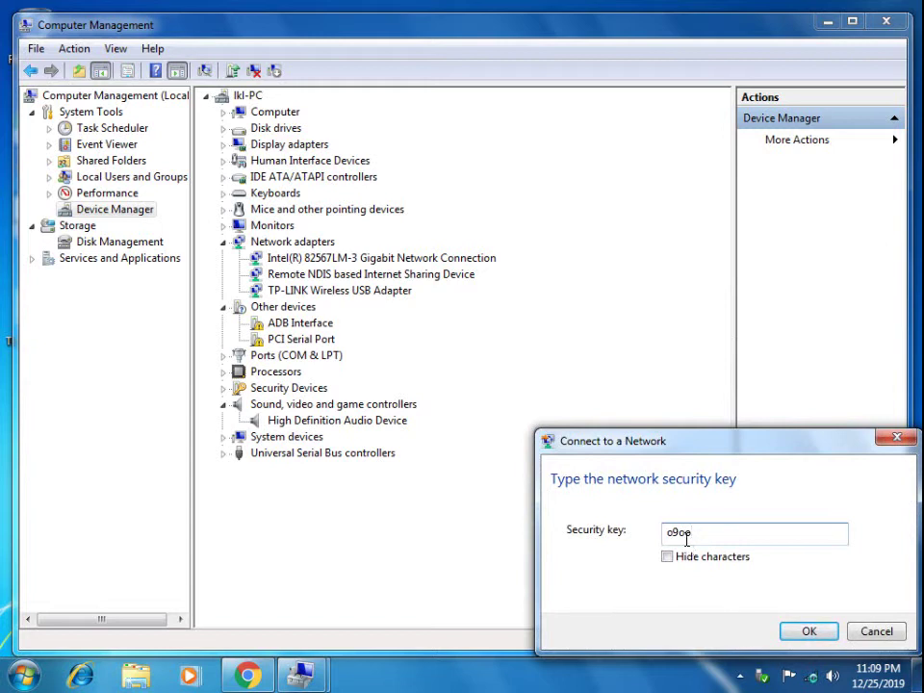
key("BackSpace")
key("BackSpace")
key("BackSpace")
key("BackSpace")
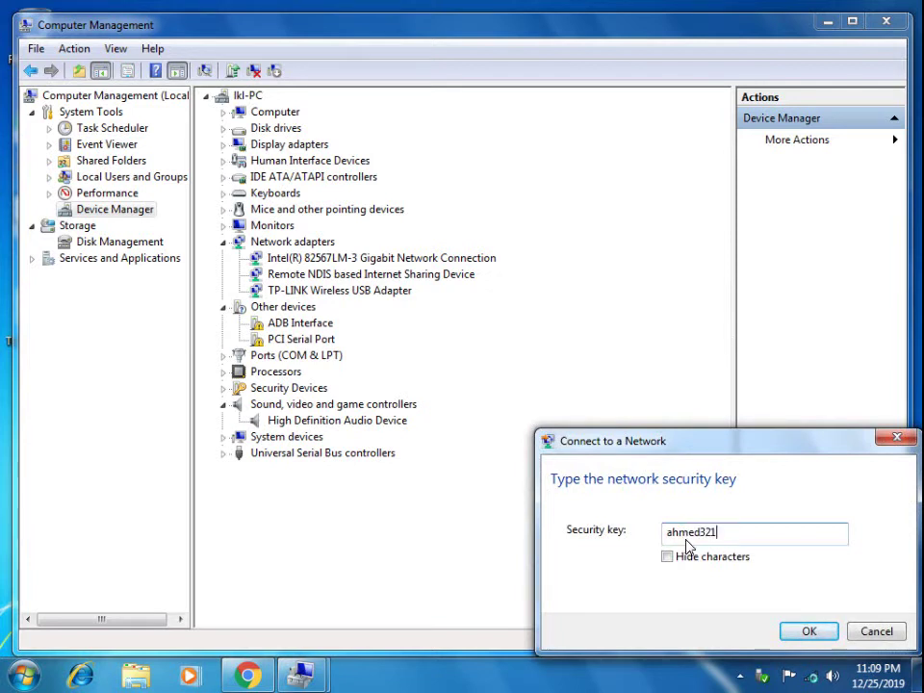
key("Return")
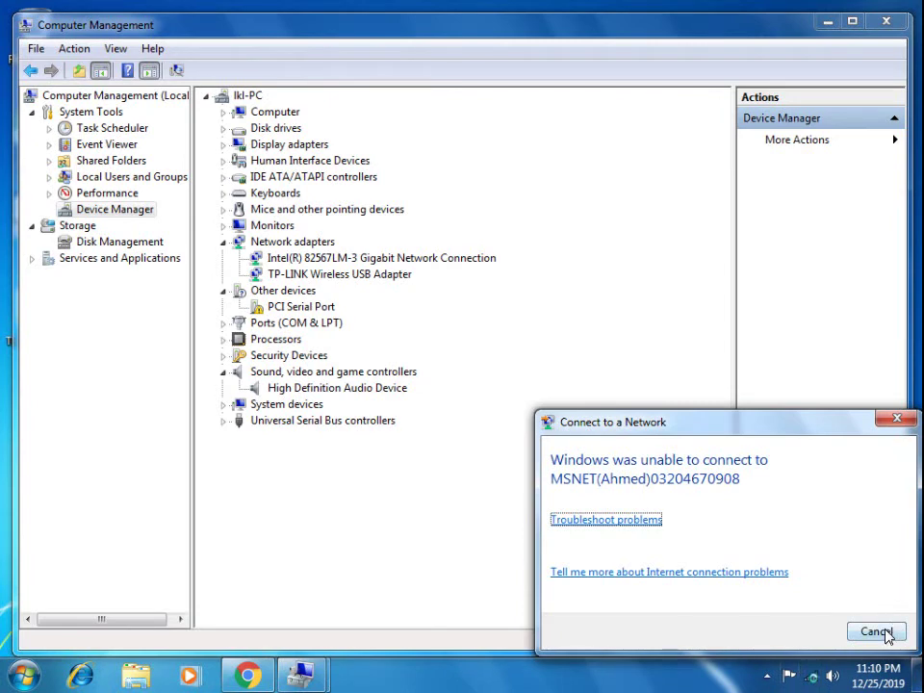
Step: Join the MSNET wireless network with its security key, then cancel the Set Network Location prompt
left_click(883, 633)
left_click(814, 679)
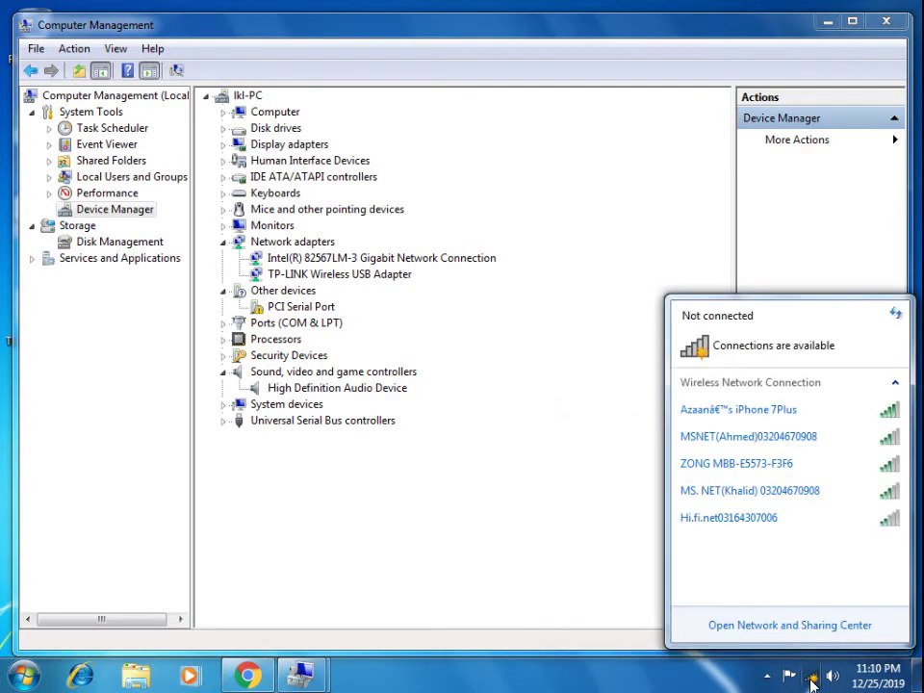
left_click(785, 437)
left_click(867, 463)
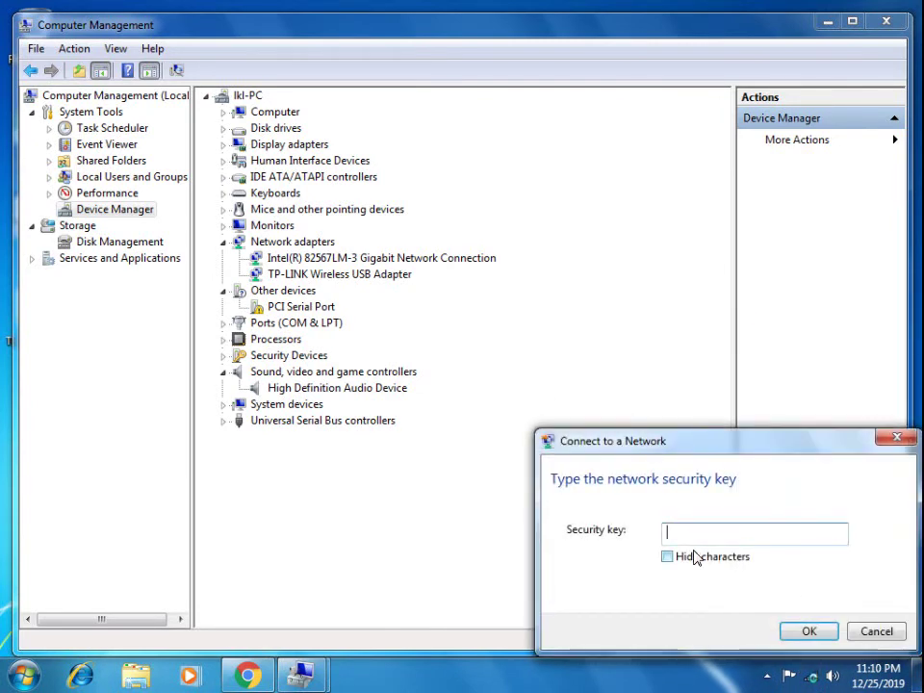
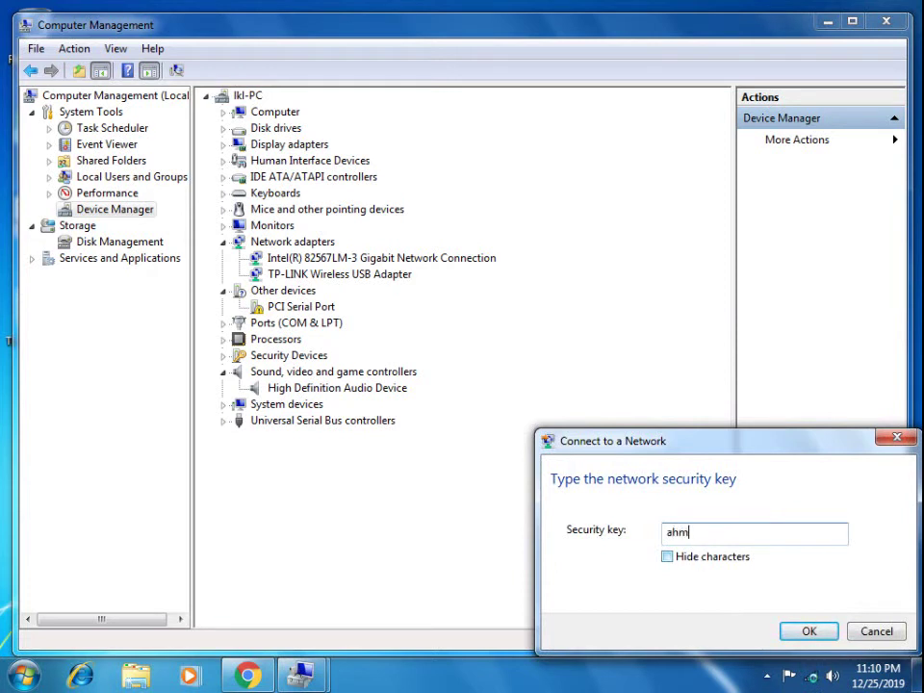
key("Return")
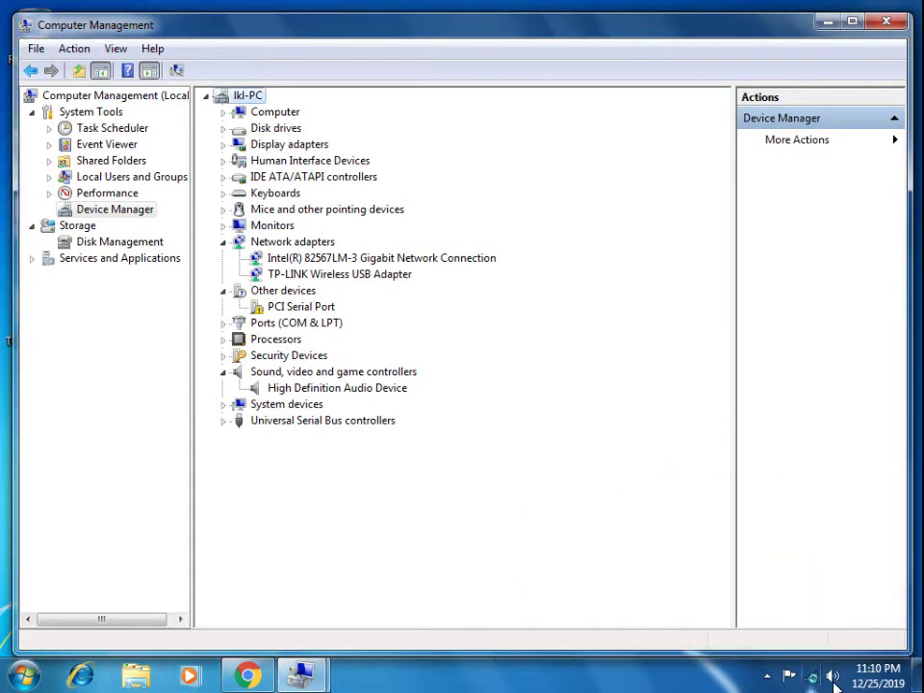
mouse_move(815, 680)
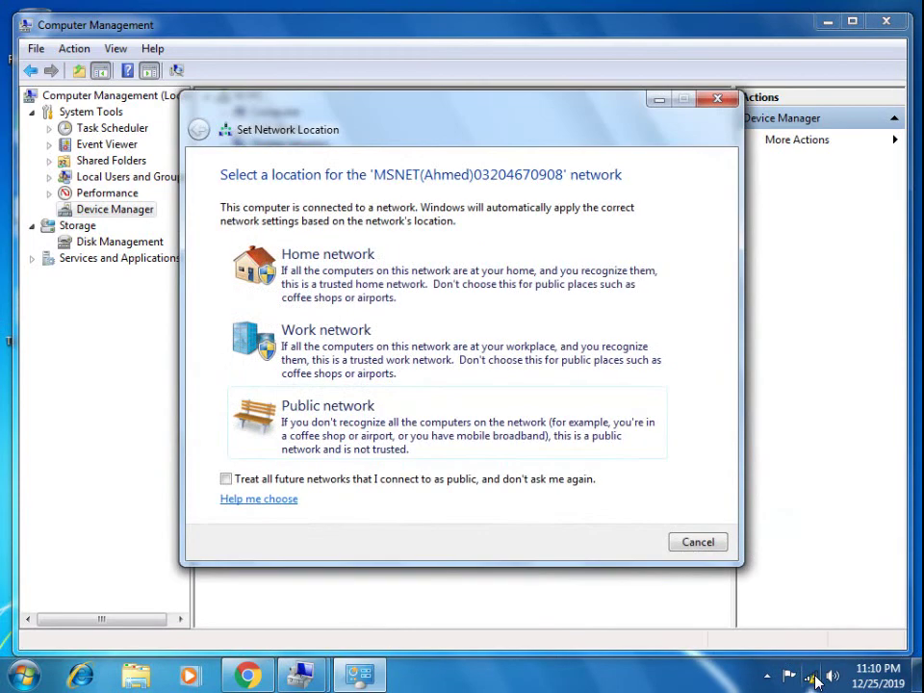
left_click(683, 541)
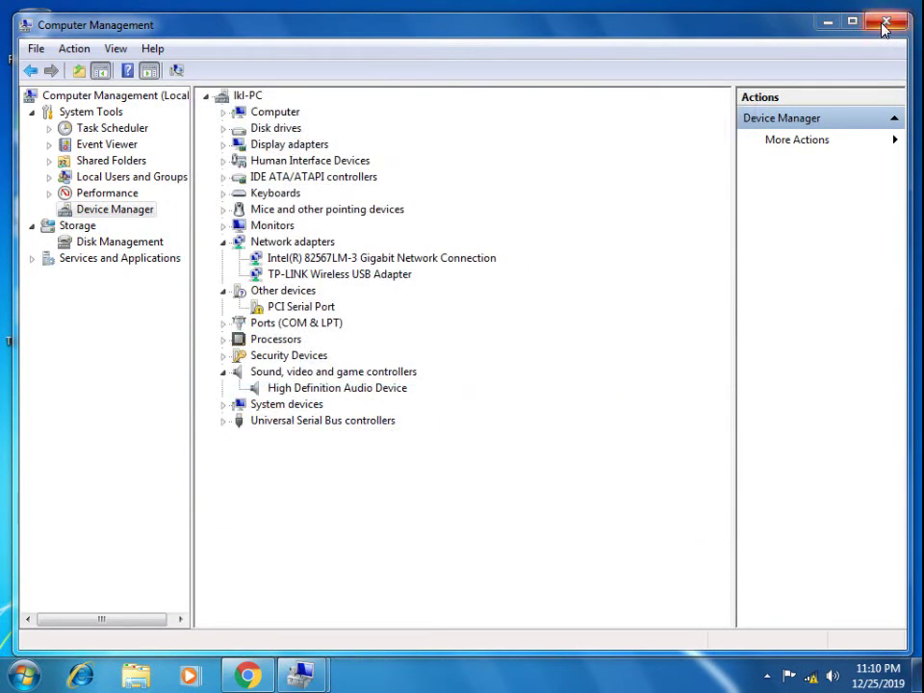
Step: Copy the PCI Serial Port's hardware ID PCI\VEN_8086&DEV_2E17&SUBSYS_3048103C from its Details tab and close the dialog
left_click(308, 308)
right_click(308, 306)
left_click(365, 408)
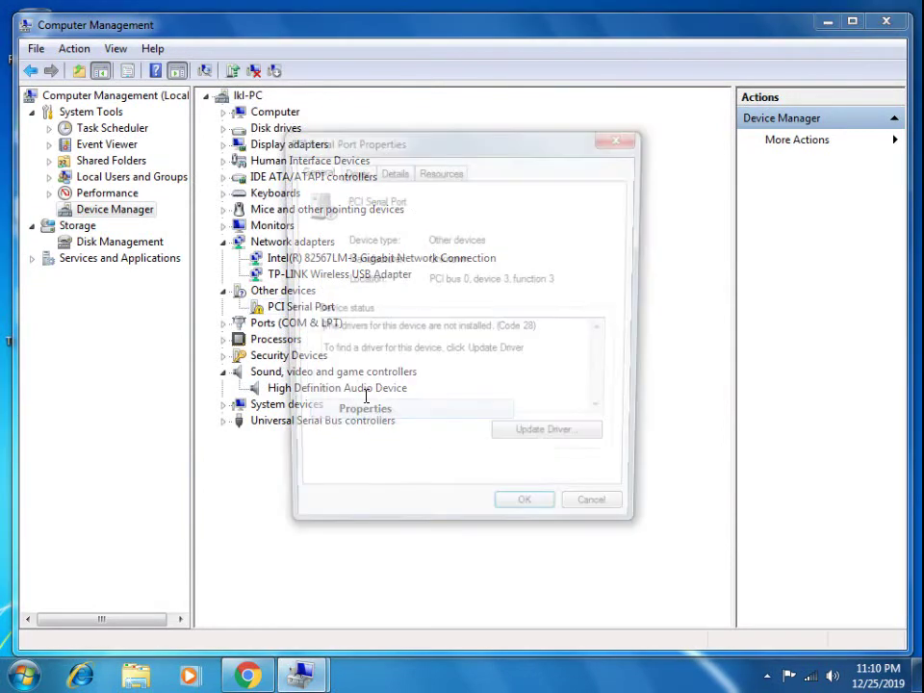
left_click(391, 172)
left_click(359, 258)
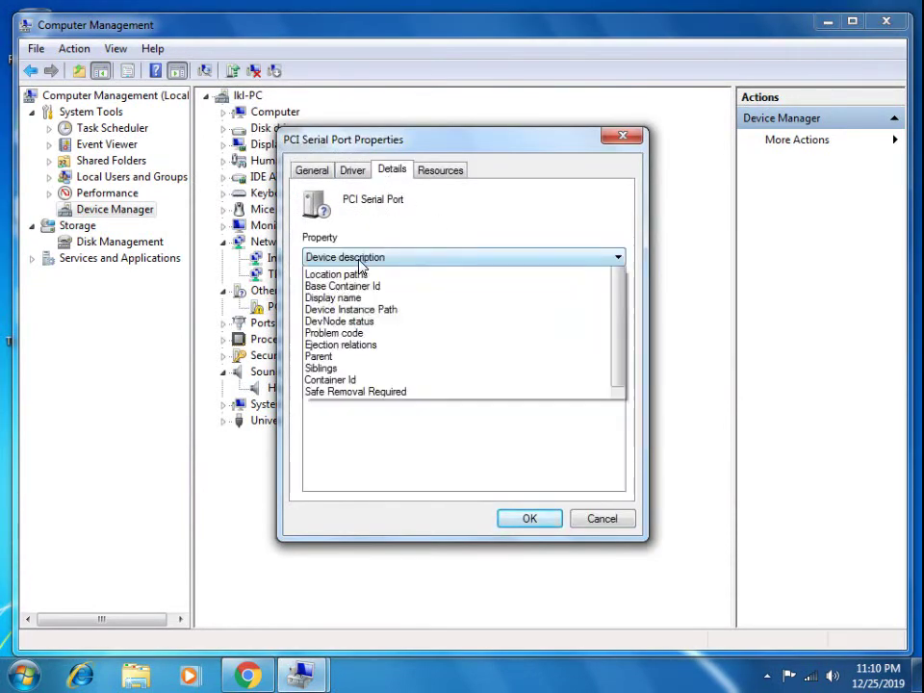
left_click(355, 286)
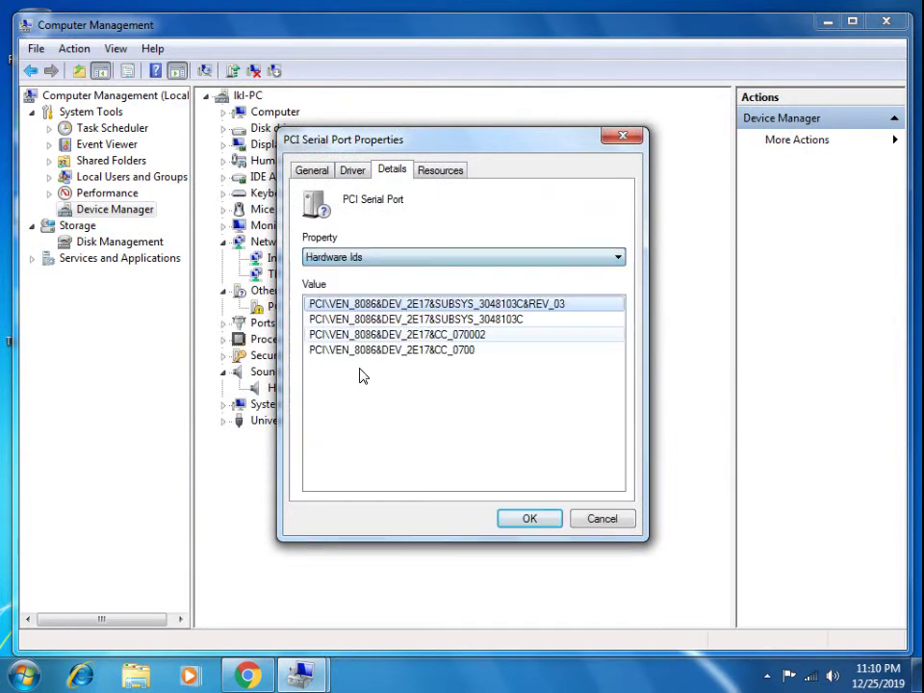
left_click(458, 321)
right_click(462, 321)
left_click(500, 327)
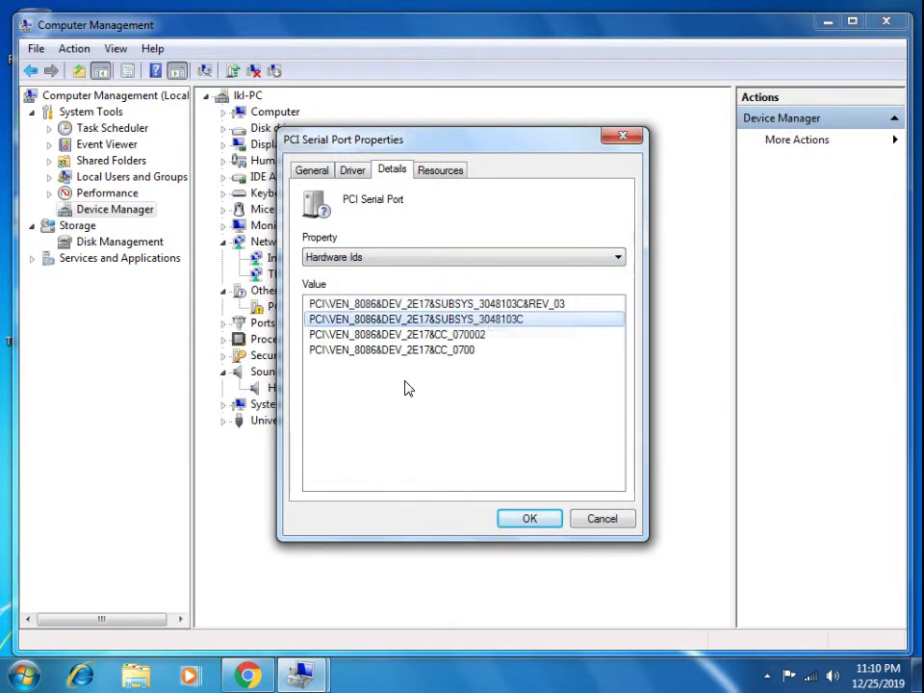
left_click(599, 520)
left_click(248, 675)
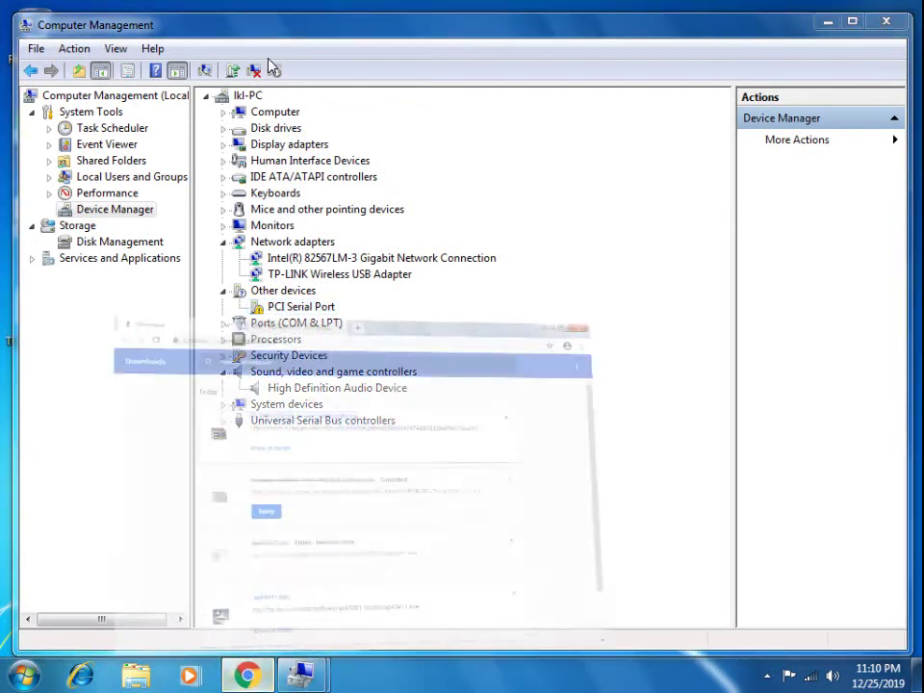
Step: Search Google for the pasted PCI Serial Port hardware ID from the address bar
left_click(338, 49)
right_click(339, 48)
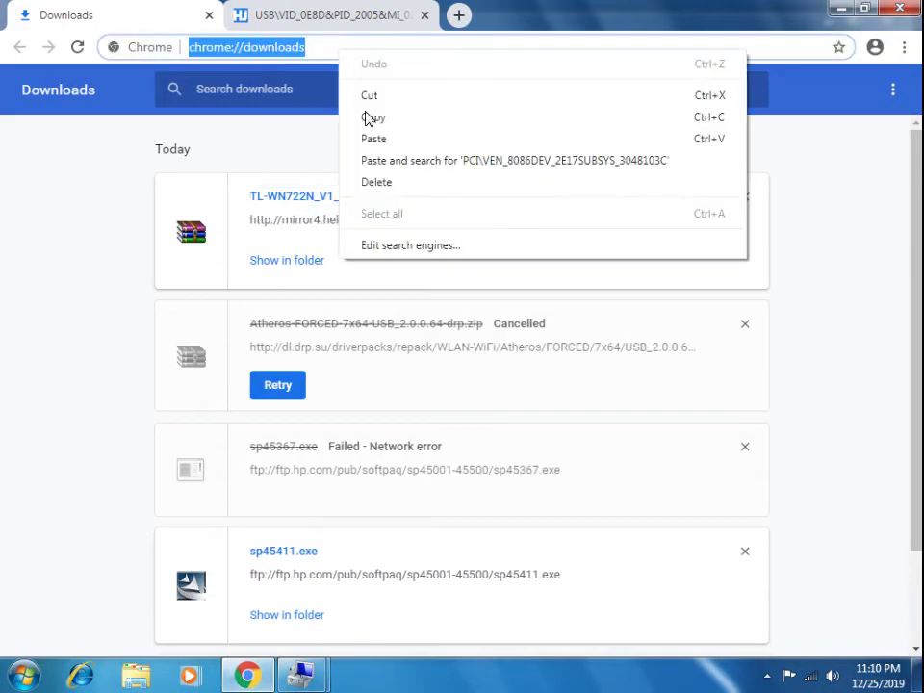
left_click(373, 138)
key("Return")
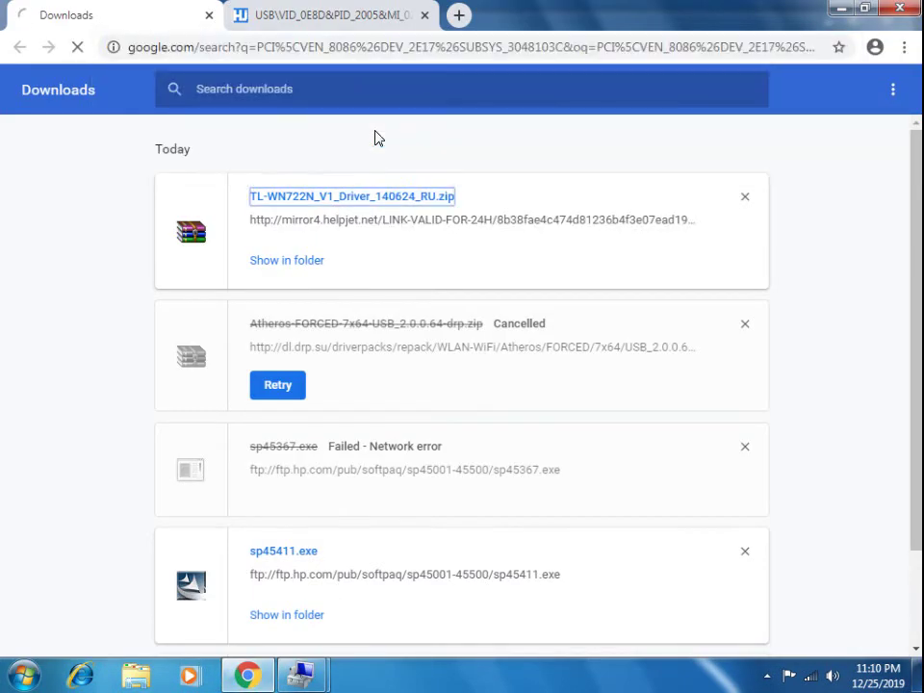
Step: Close the leftover USB driver tab and open the HP thread 'Solved: PCI Serial Port Driver Help'
left_click(423, 17)
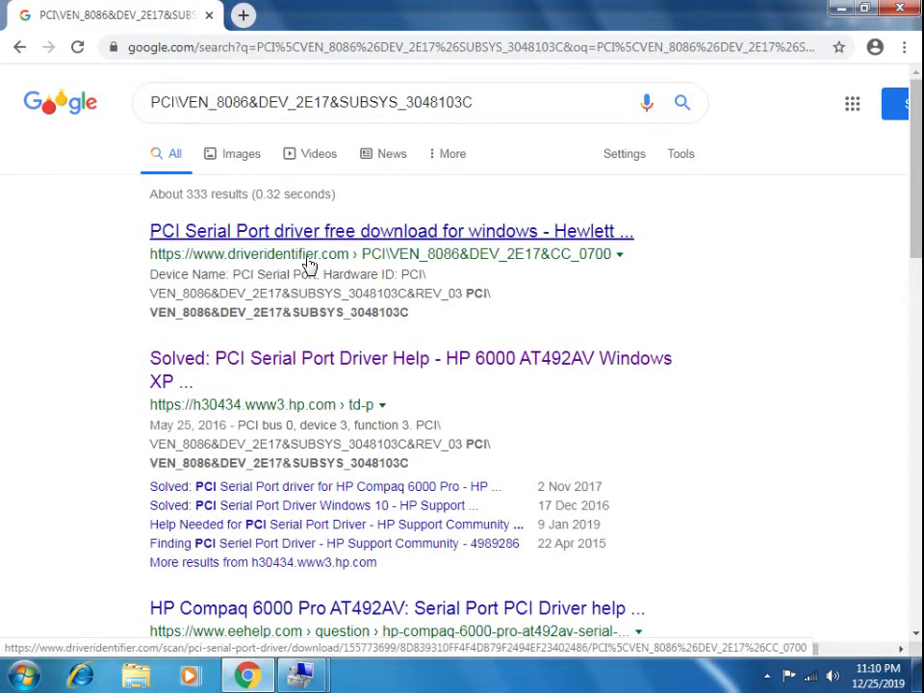
scroll(312, 262, "down", 1)
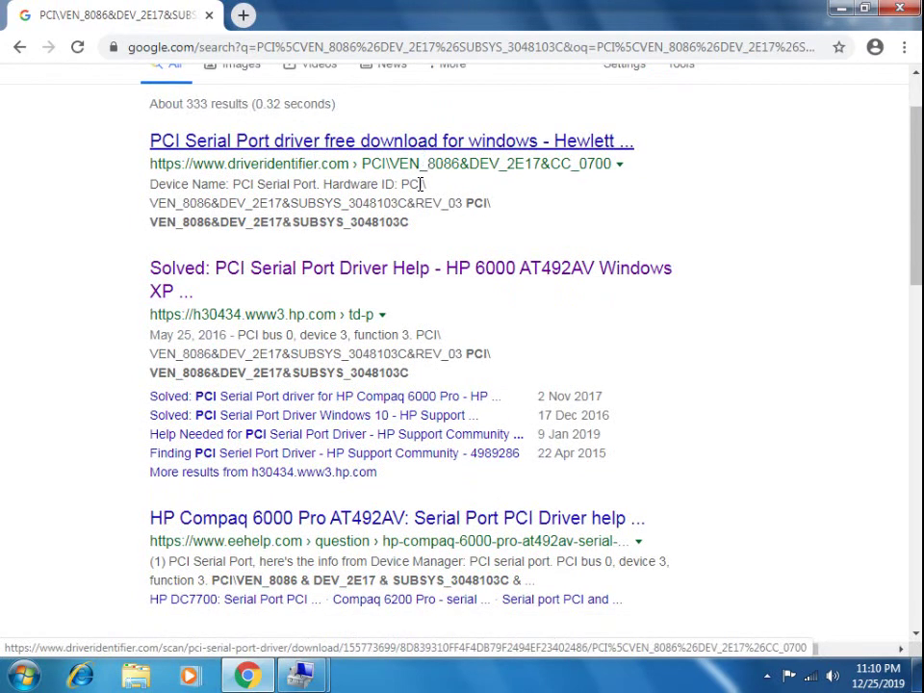
scroll(295, 271, "down", 1)
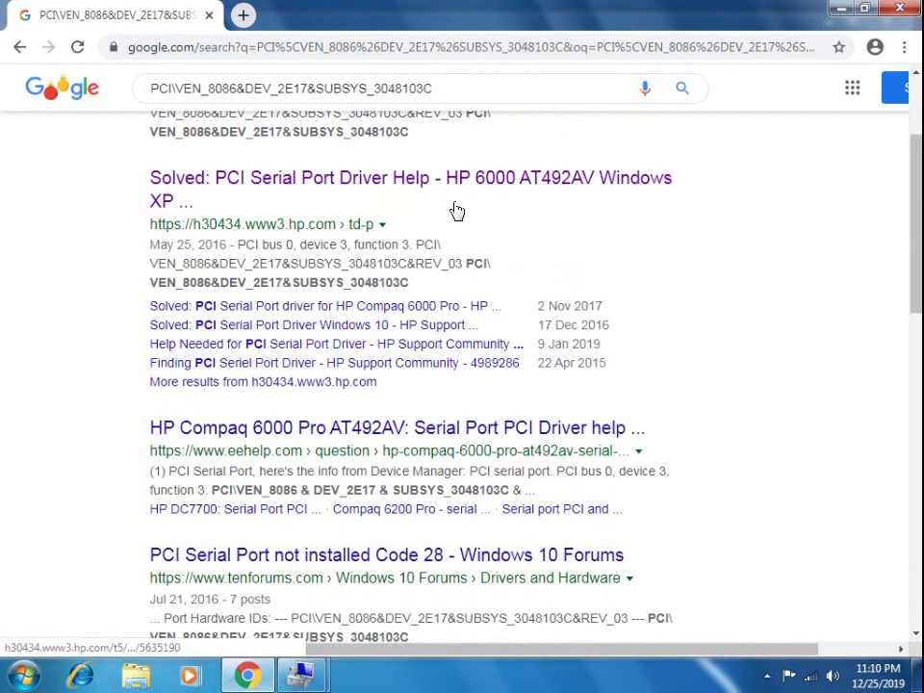
left_click(446, 192)
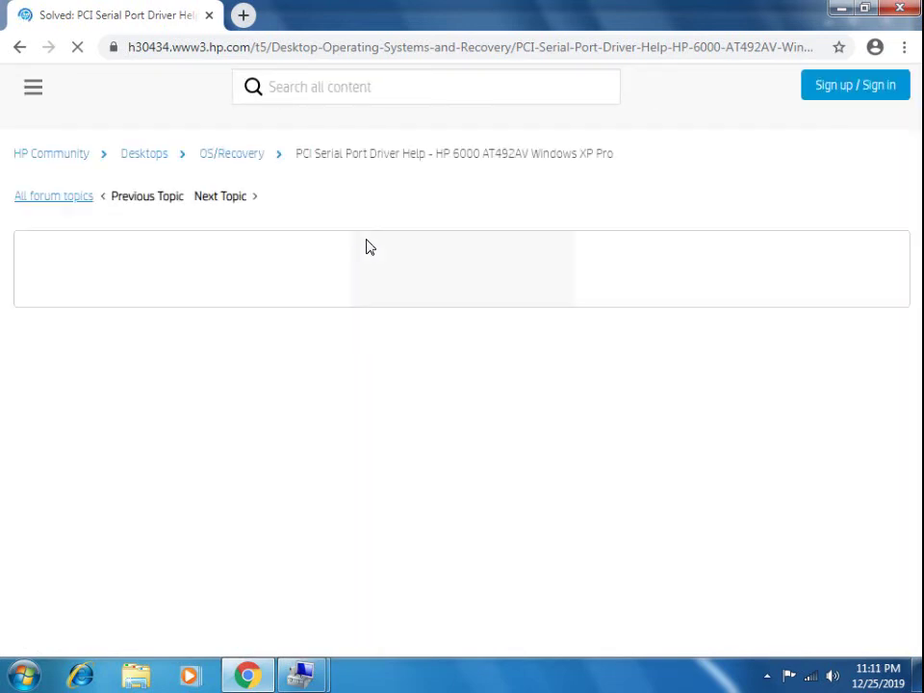
Step: Download the sp45367.exe driver package from the ftp link in the thread's accepted solution
scroll(367, 245, "down", 5)
scroll(371, 370, "down", 7)
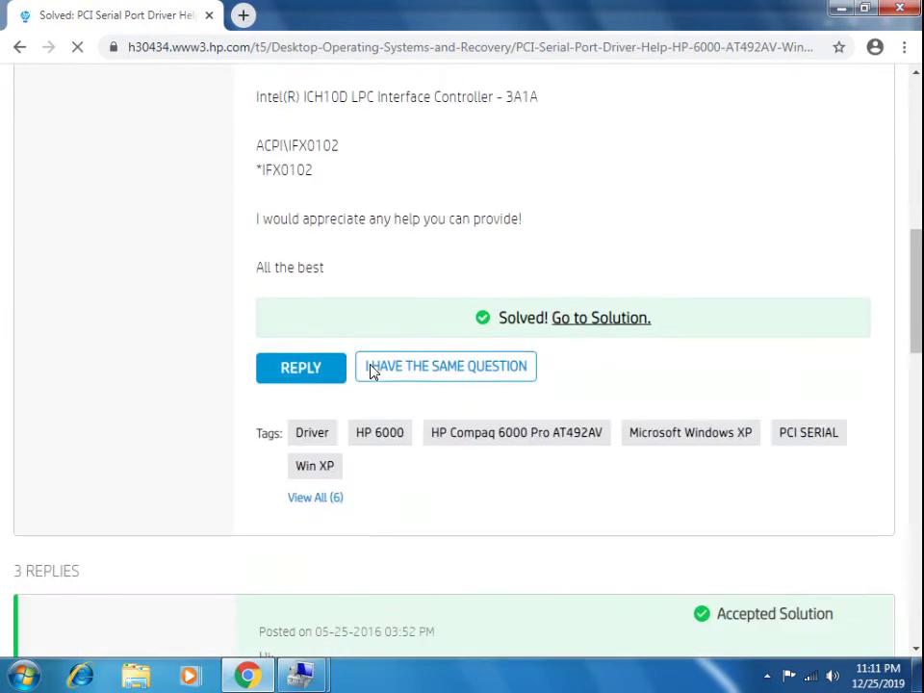
scroll(371, 361, "down", 2)
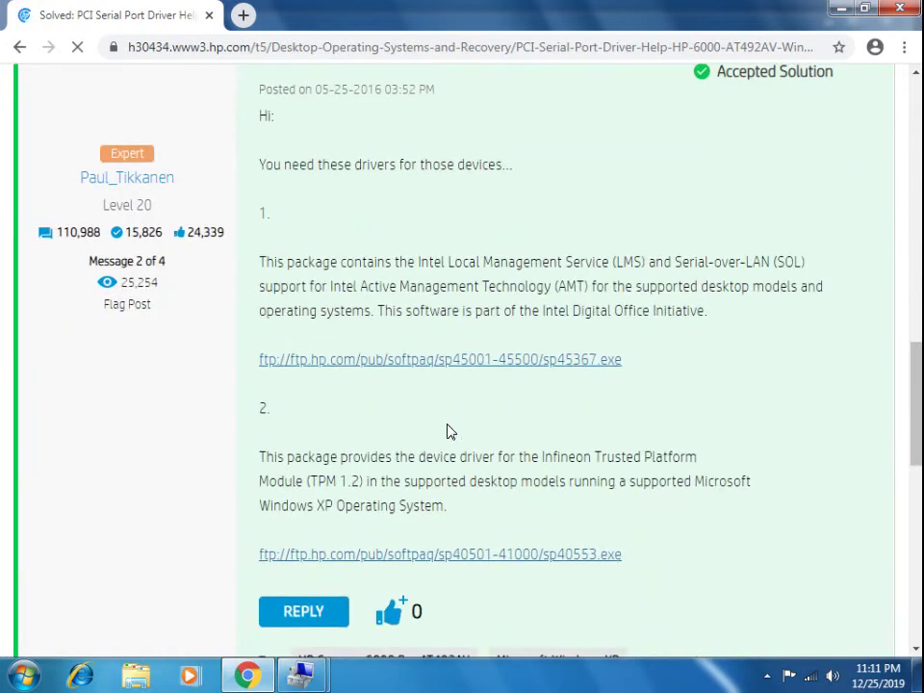
left_click(479, 359)
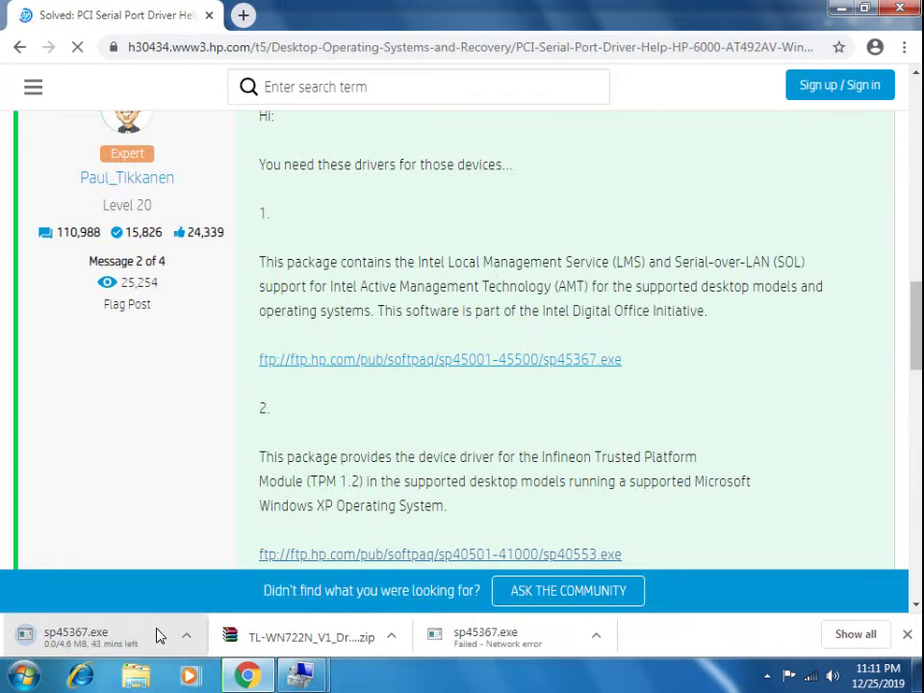
scroll(206, 388, "down", 3)
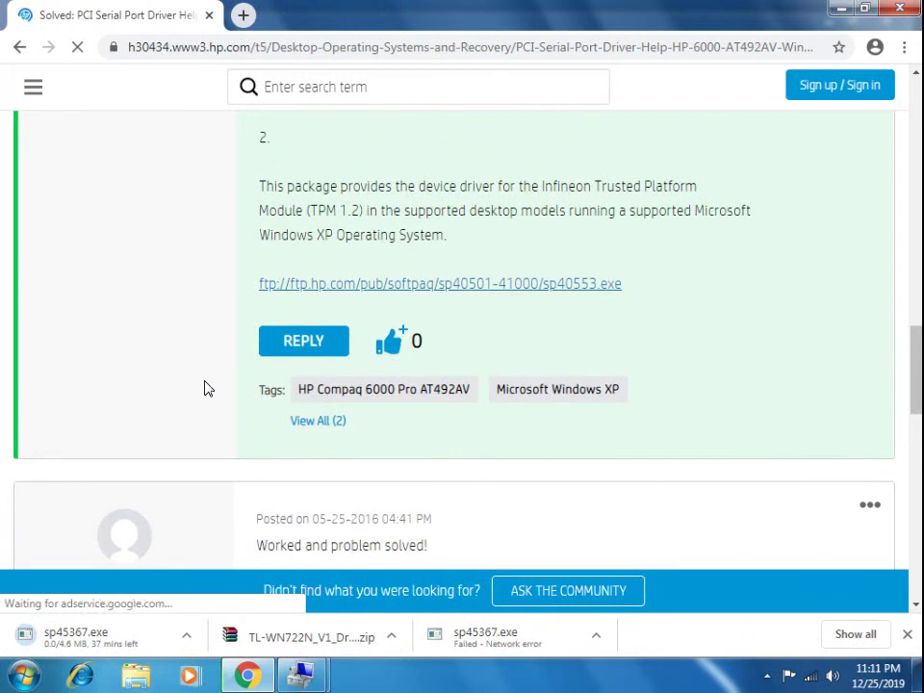
scroll(198, 415, "up", 10)
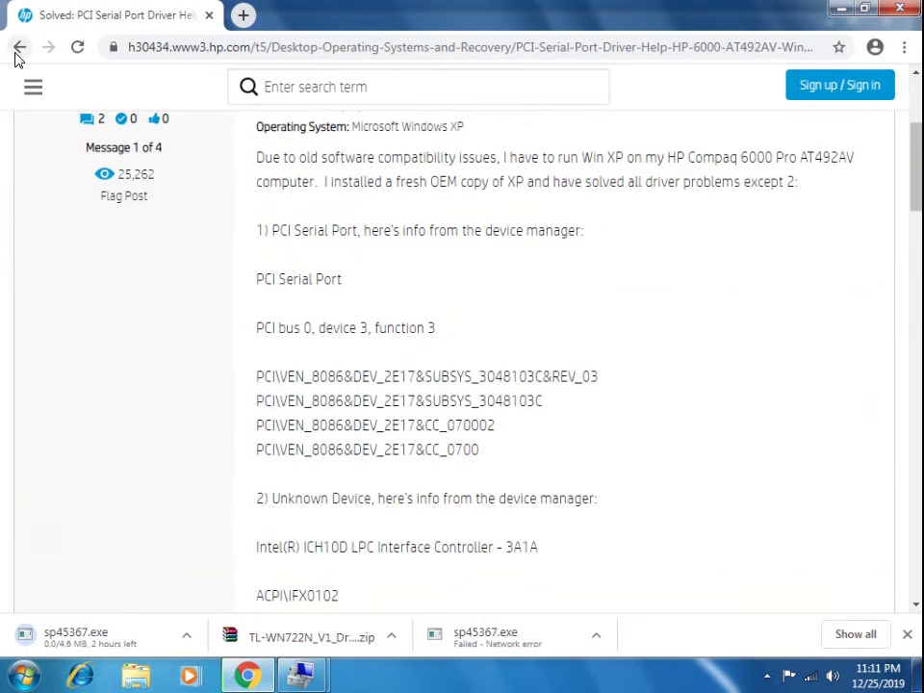
Step: Go back to the Google results for the PCI Serial Port hardware ID and scroll through them
left_click(20, 46)
scroll(145, 421, "down", 2)
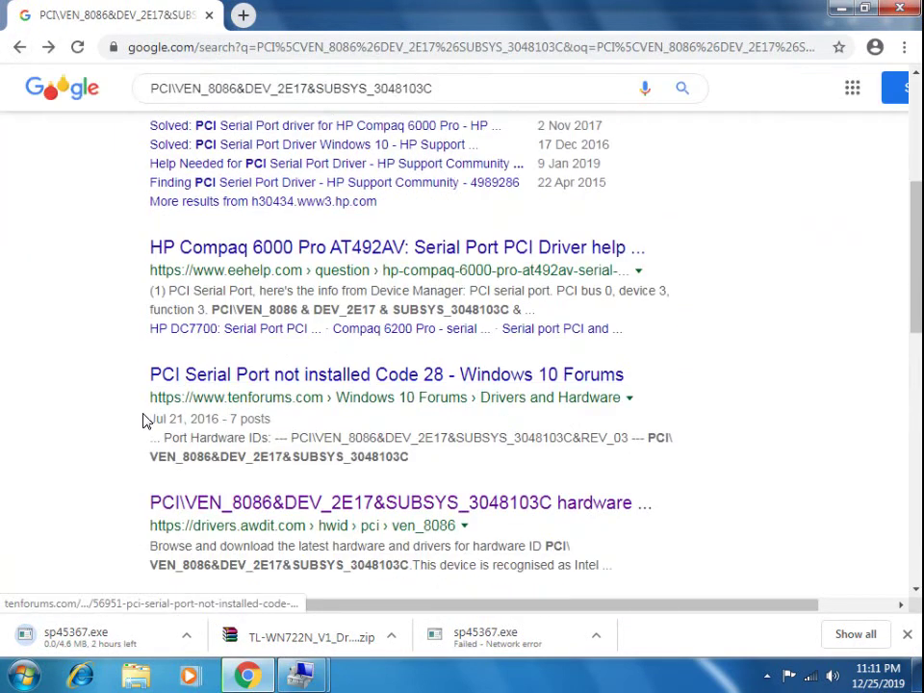
scroll(136, 419, "down", 1)
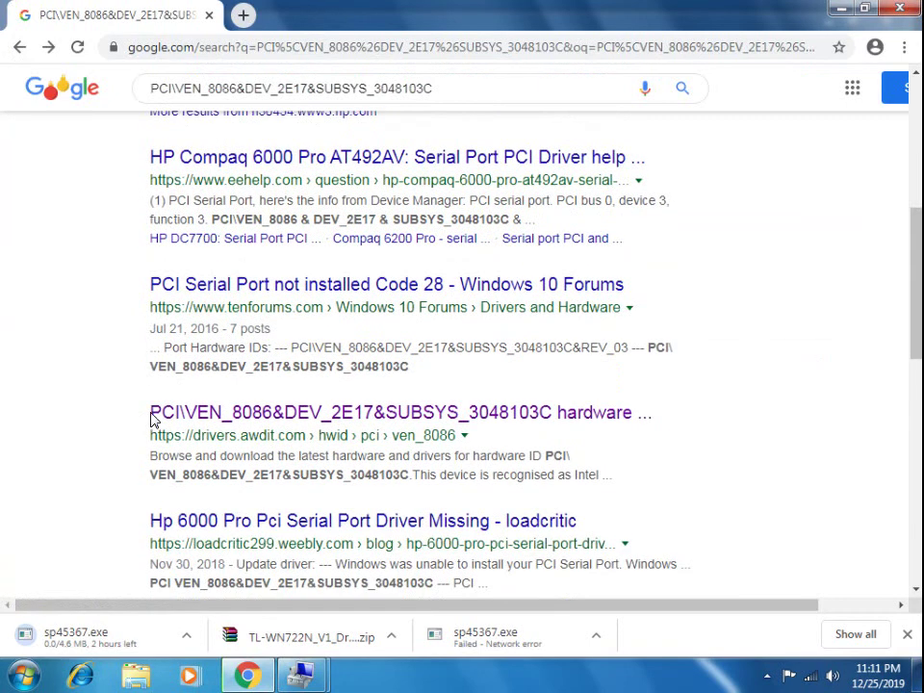
scroll(309, 433, "down", 1)
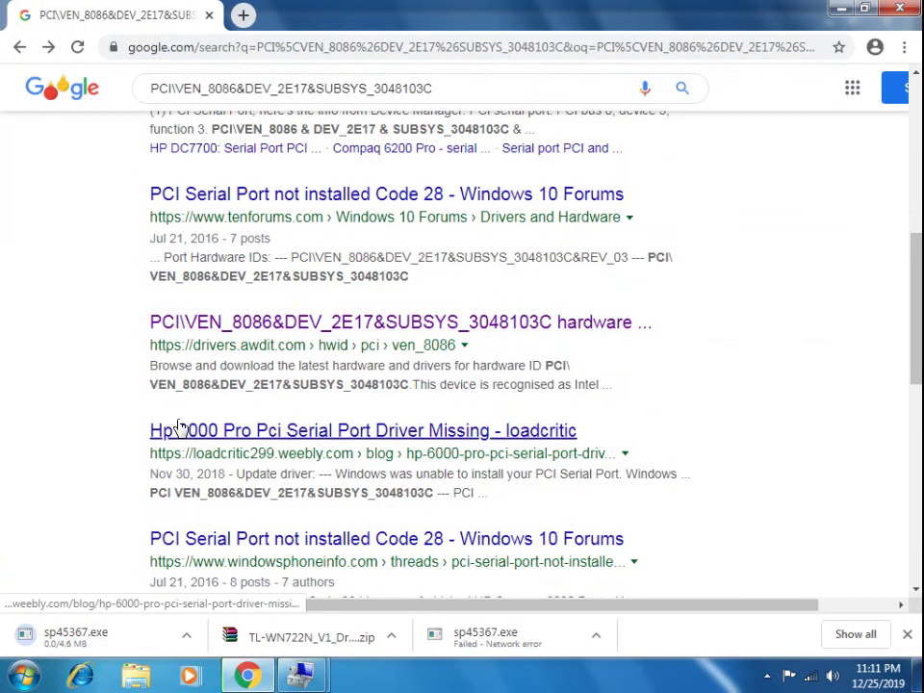
scroll(155, 431, "down", 2)
scroll(84, 390, "down", 2)
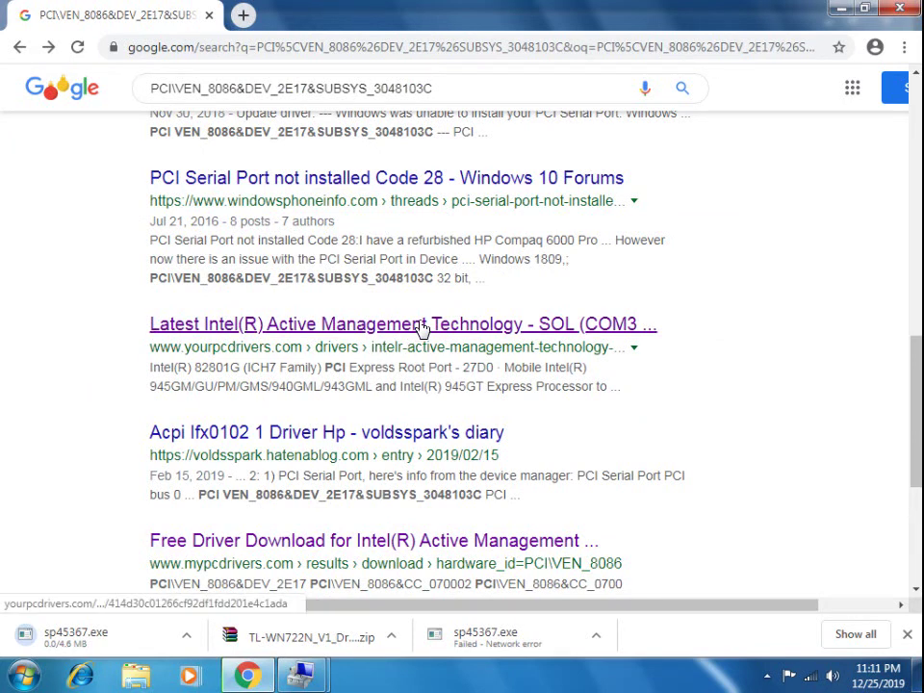
scroll(54, 449, "down", 1)
scroll(54, 449, "down", 3)
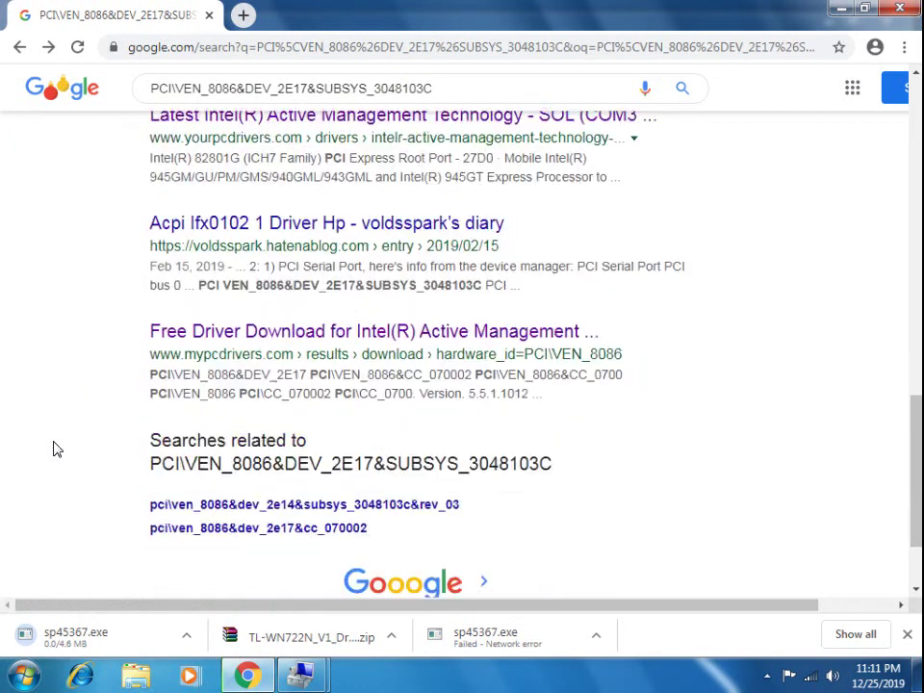
scroll(24, 518, "up", 15)
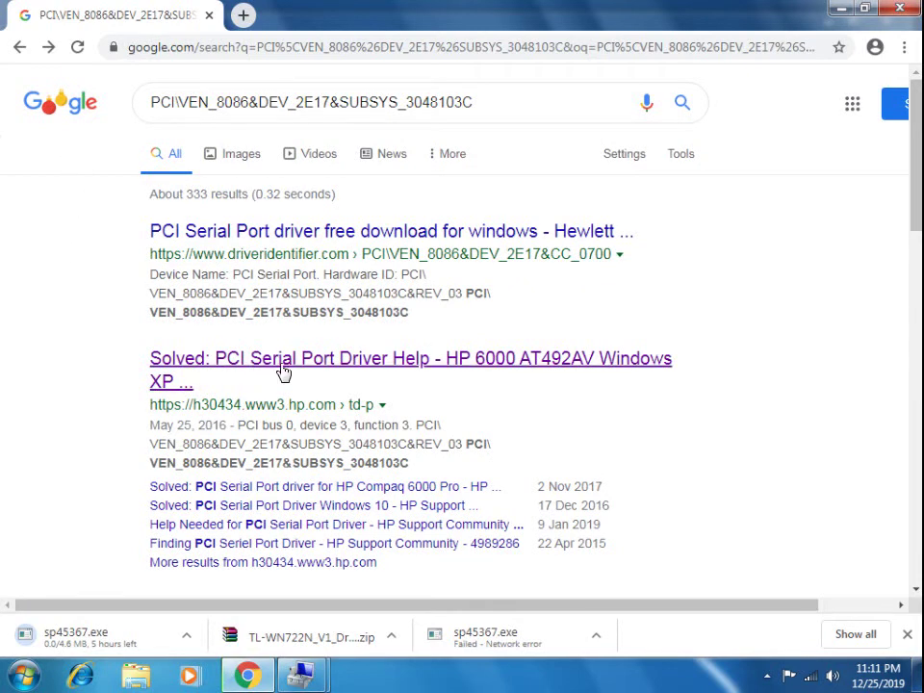
scroll(244, 441, "down", 1)
scroll(244, 440, "down", 3)
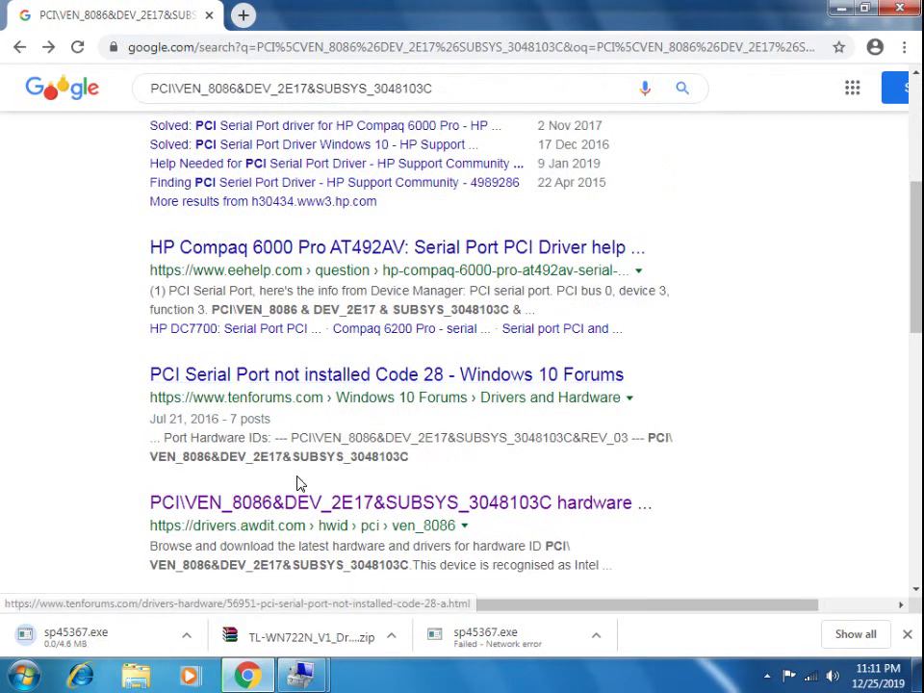
scroll(299, 484, "down", 1)
scroll(240, 494, "down", 2)
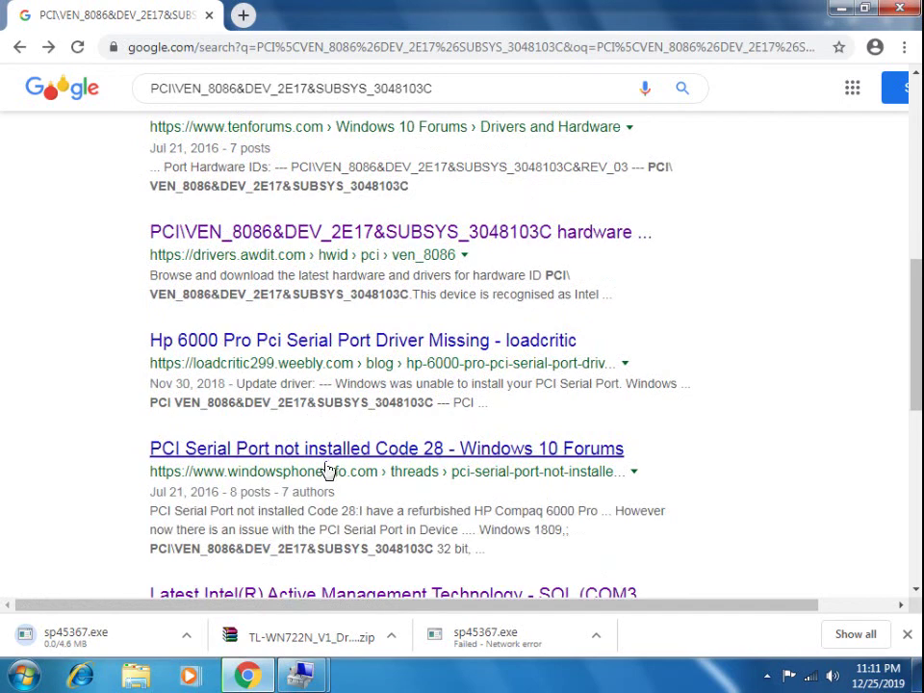
Step: Check the loadcritic post about the missing driver, then return to the results and dismiss suggestions
left_click(349, 356)
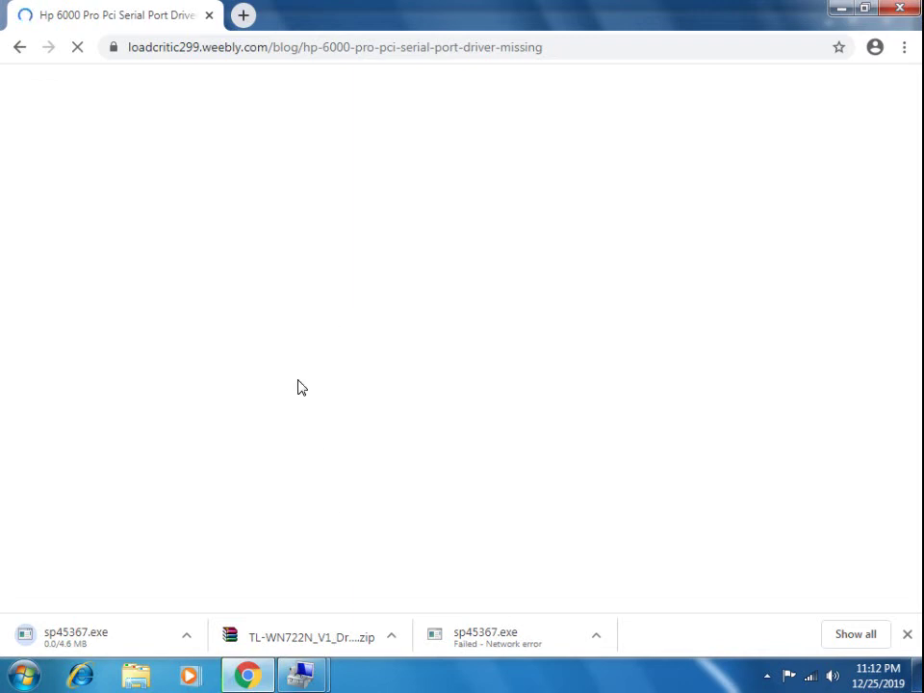
left_click(19, 50)
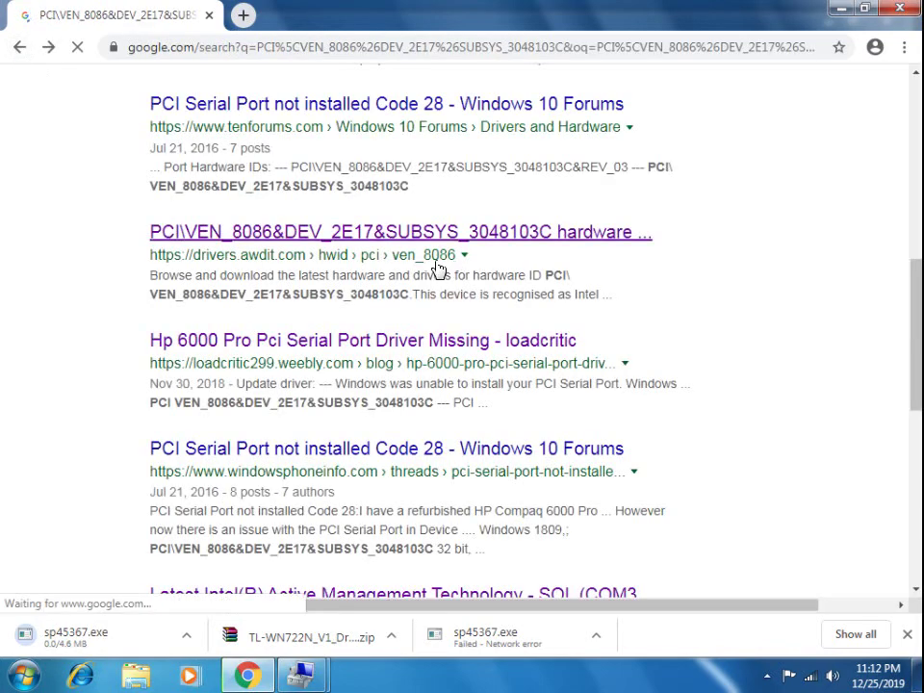
left_click_drag(916, 369, 841, 188)
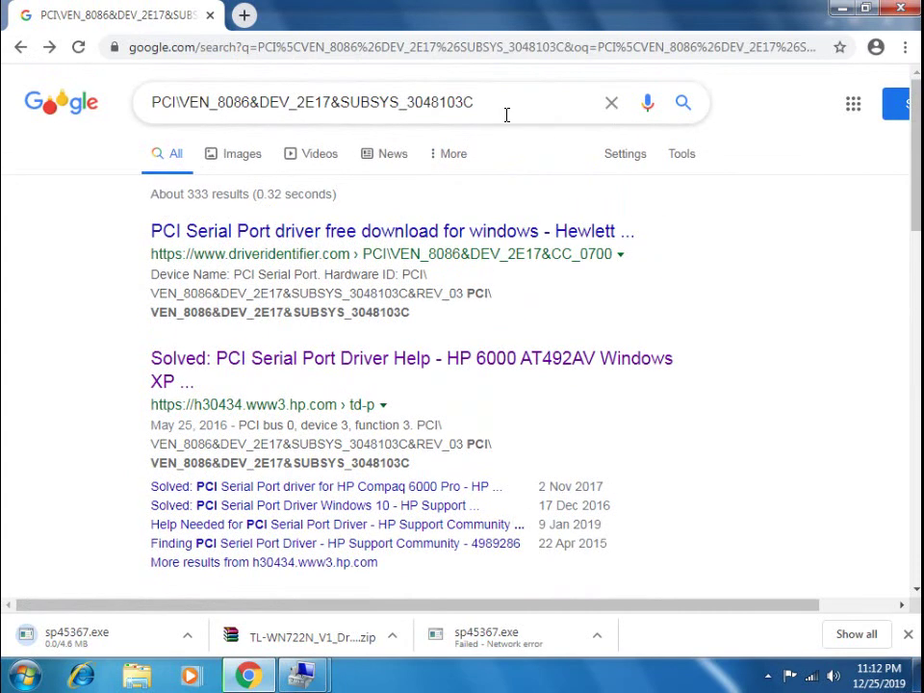
left_click_drag(506, 115, 144, 114)
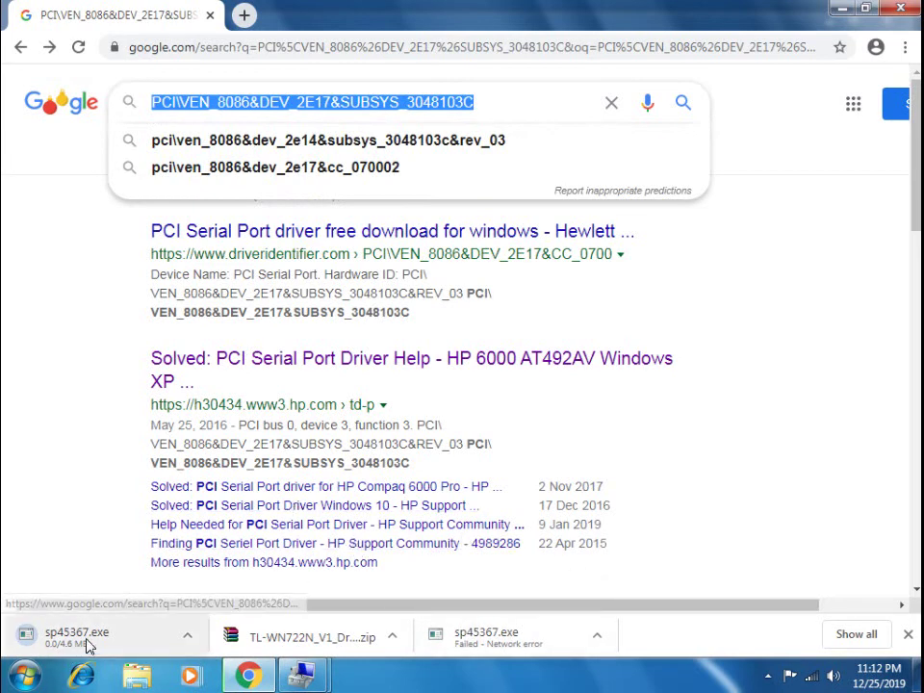
left_click(697, 514)
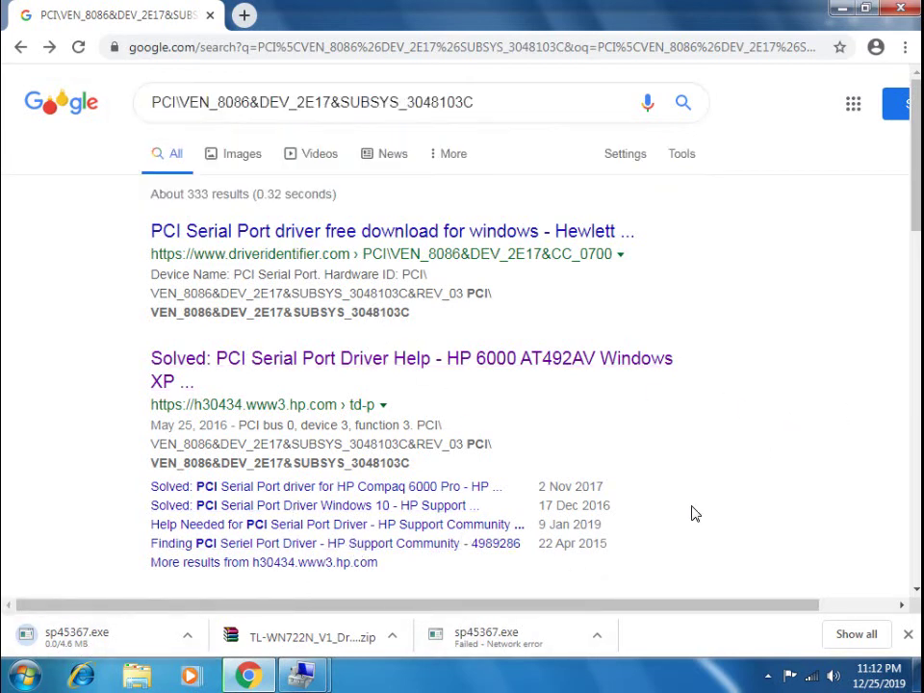
scroll(697, 514, "down", 3)
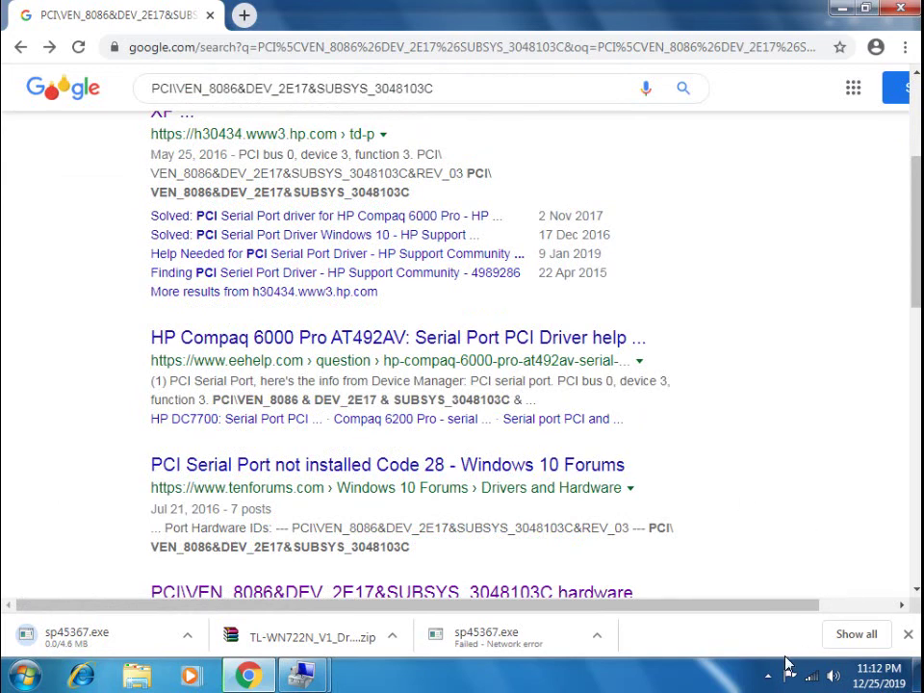
Step: Open and close the TL-WN722N driver archive, then quit Chrome despite the unfinished sp45367.exe download
left_click(305, 637)
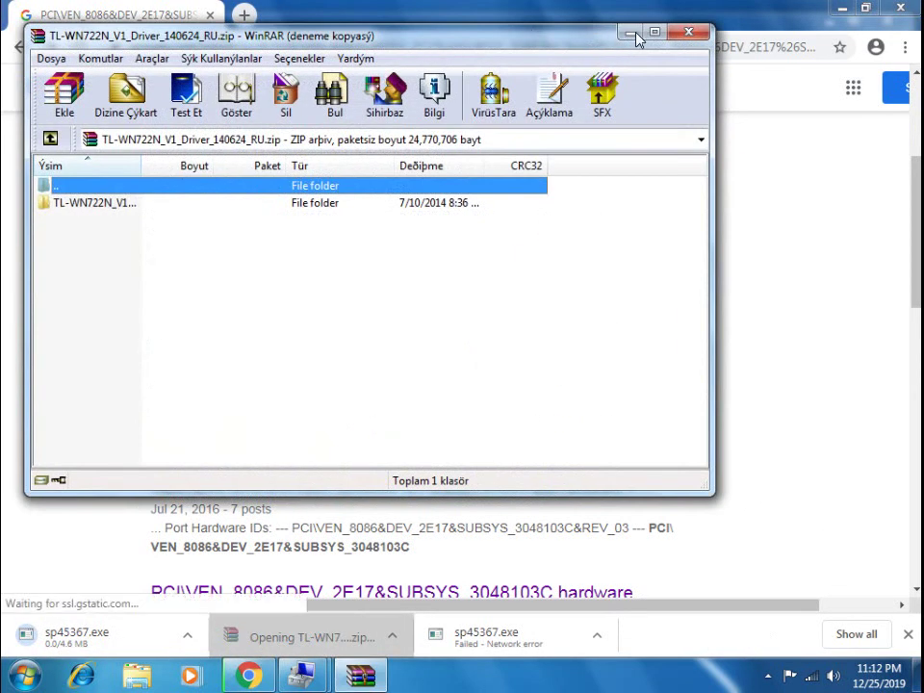
left_click(687, 34)
left_click(903, 9)
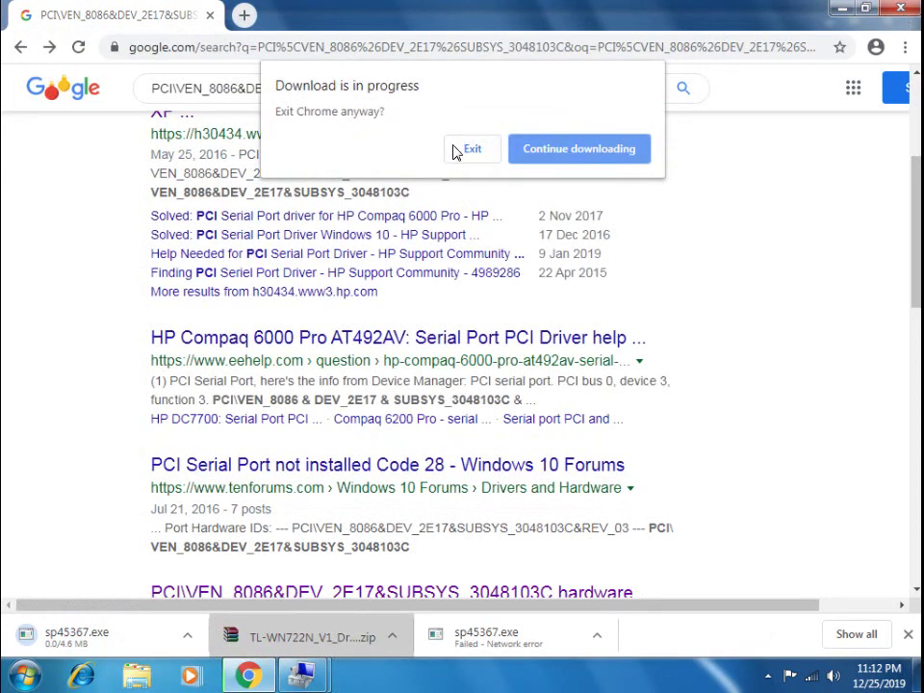
left_click(463, 150)
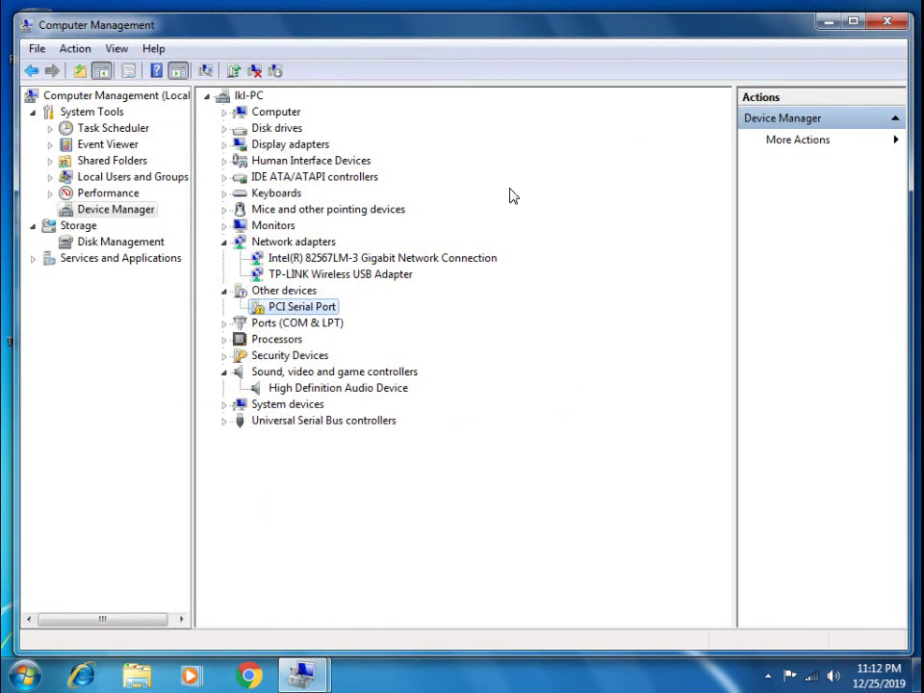
Step: Copy the High Definition Audio Device's hardware ID HDAUDIO\FUNC_01&VEN_10EC&DEV_0662&SUBSYS_103C3048, then relaunch Chrome
left_click(224, 144)
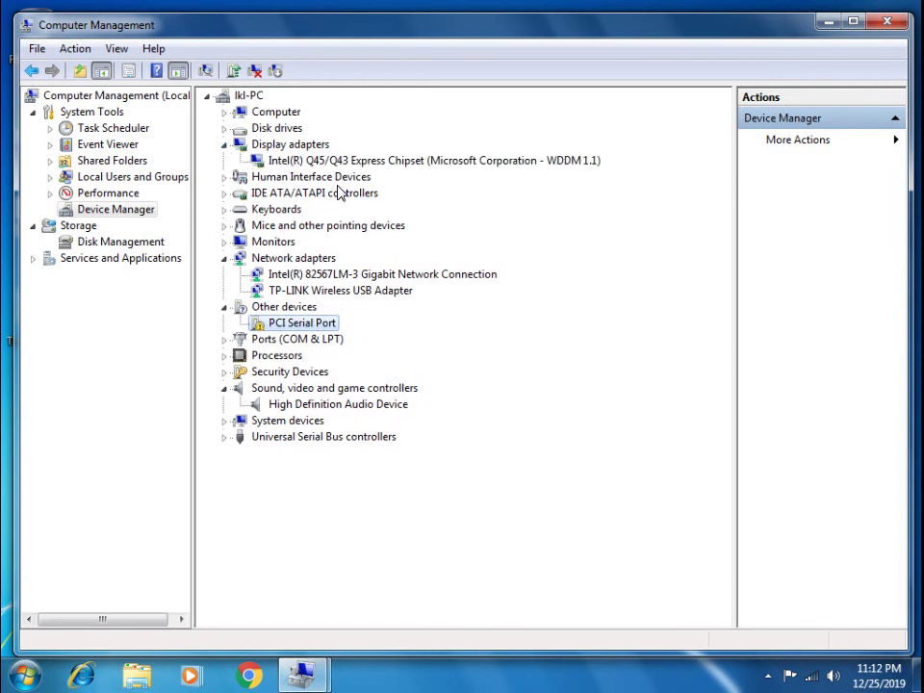
left_click(252, 404)
right_click(271, 404)
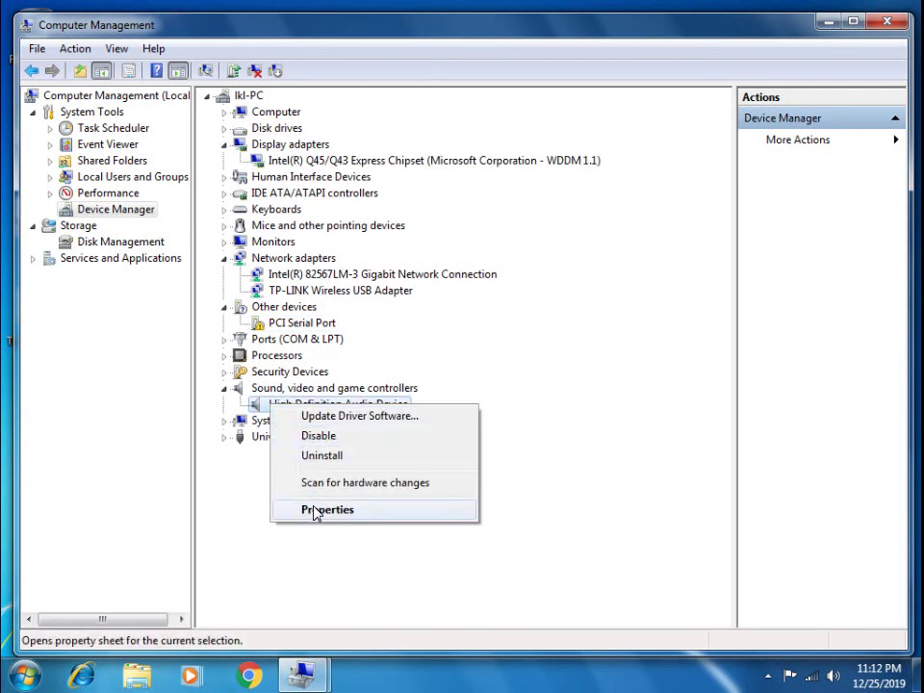
left_click(315, 510)
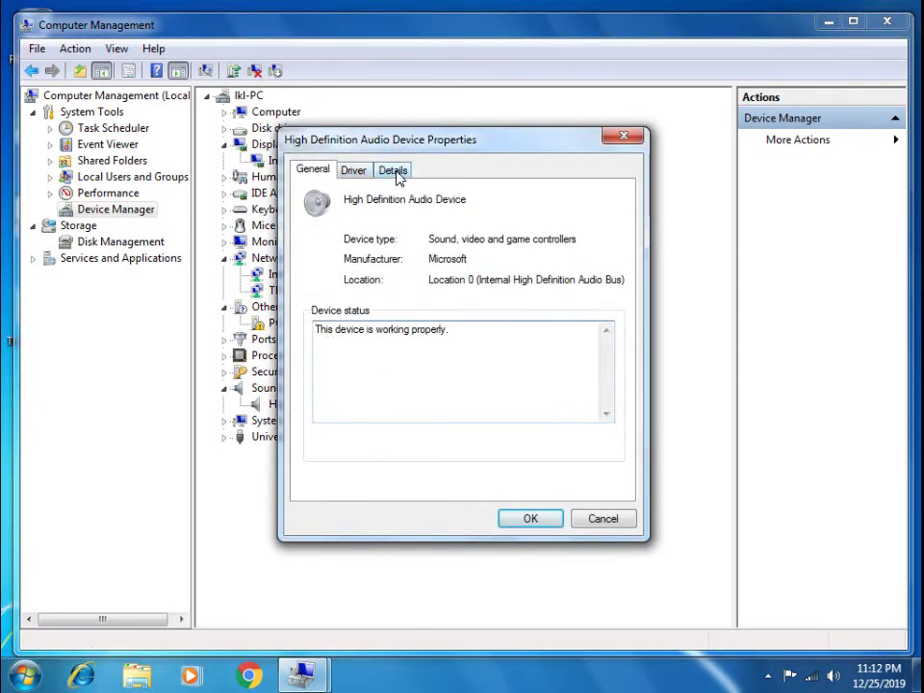
left_click(394, 178)
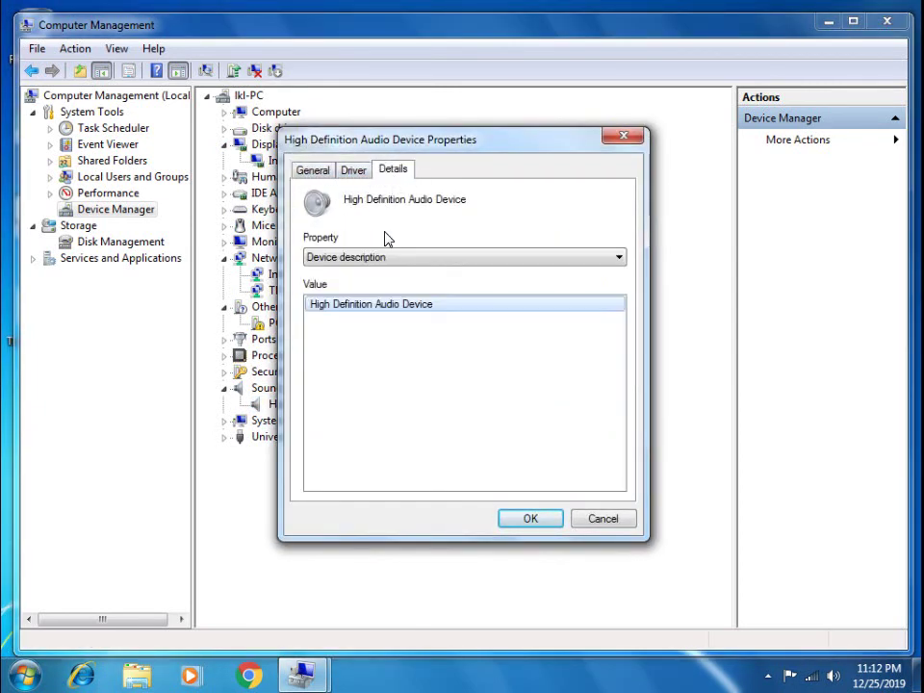
left_click(373, 269)
left_click(353, 285)
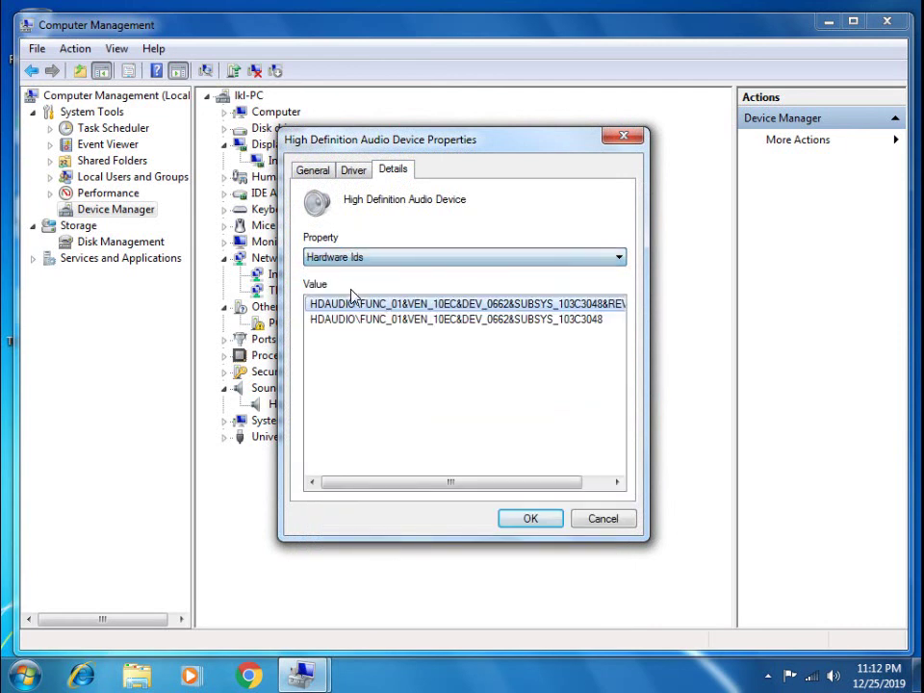
right_click(471, 325)
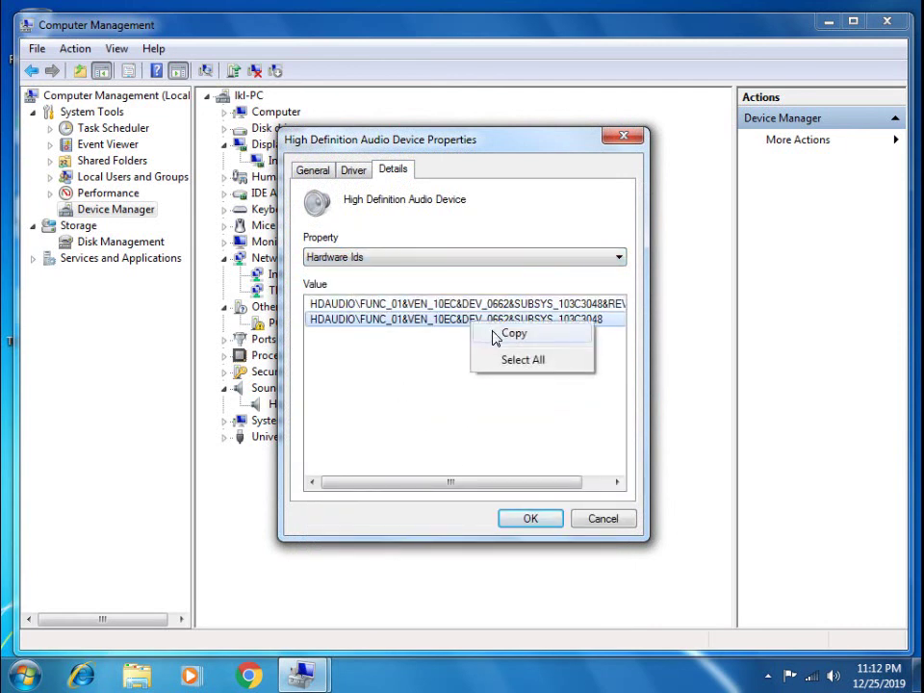
left_click(496, 334)
left_click(249, 675)
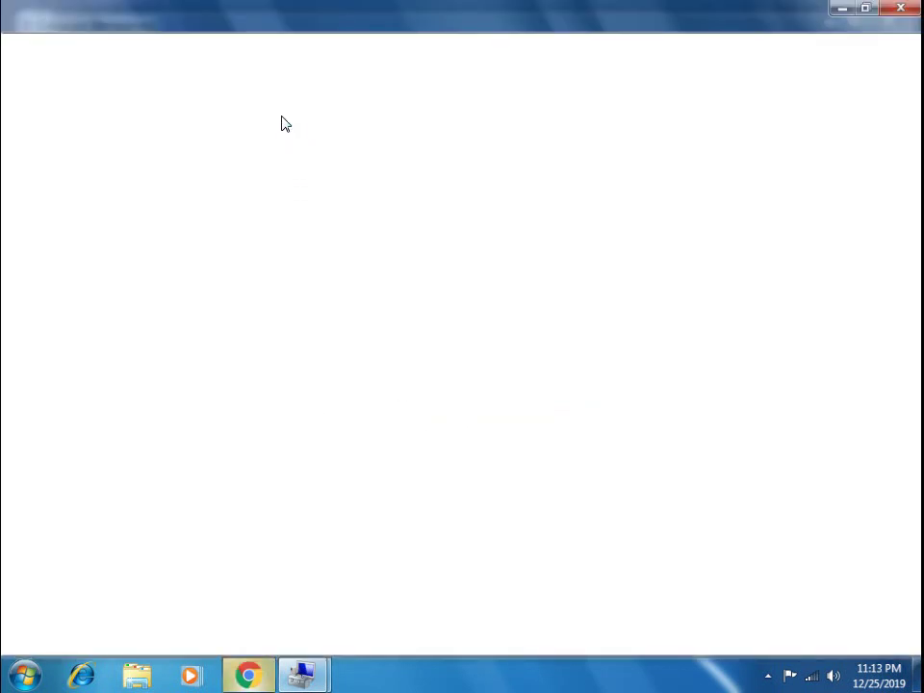
Step: Search Google for the pasted audio hardware ID HDAUDIO\FUNC_01&VEN_10EC&DEV_0662&SUBSYS_103C3048
right_click(285, 52)
left_click(323, 146)
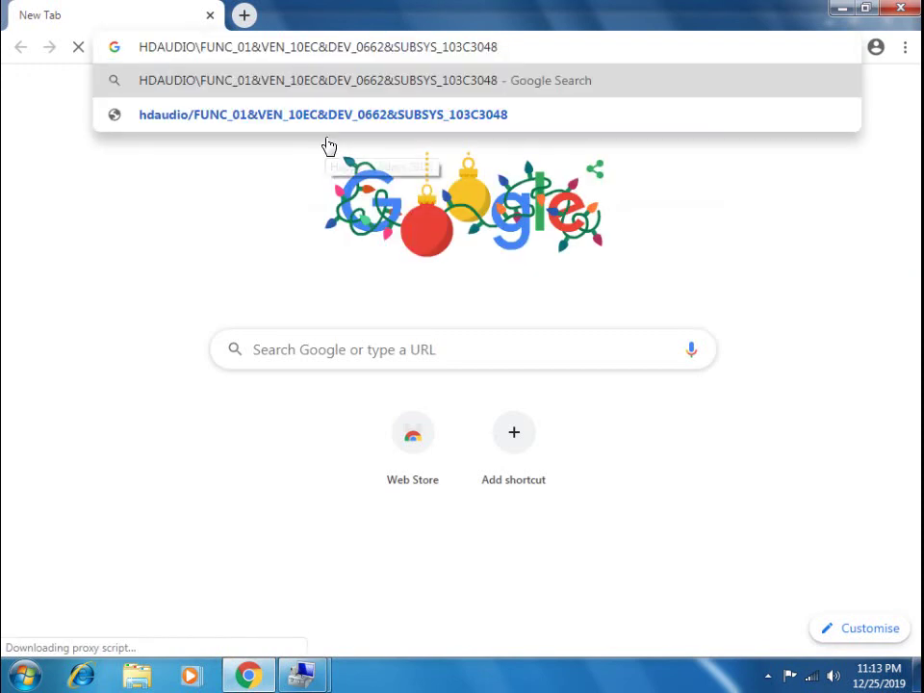
key("Return")
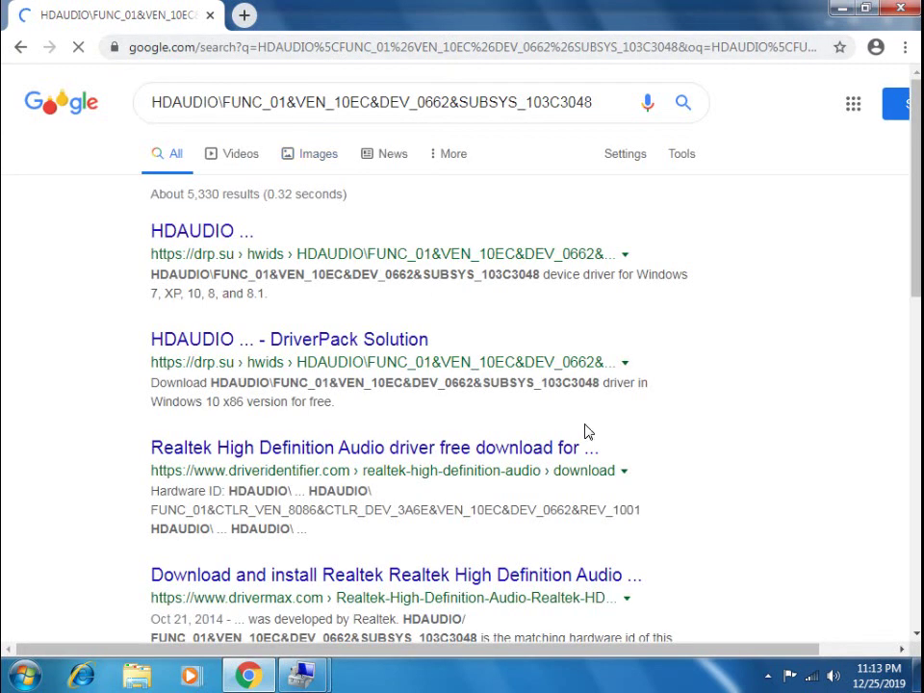
Step: Look over the driver results, including the Realtek High Definition Audio entry, and open the first drp.su result
scroll(368, 337, "down", 1)
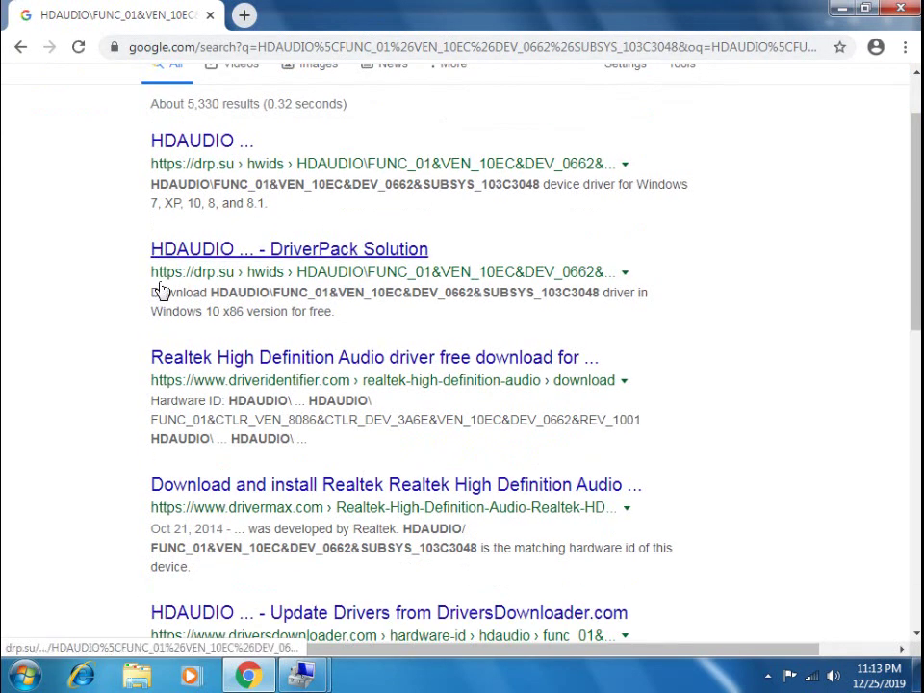
left_click_drag(152, 357, 588, 362)
scroll(59, 371, "down", 1)
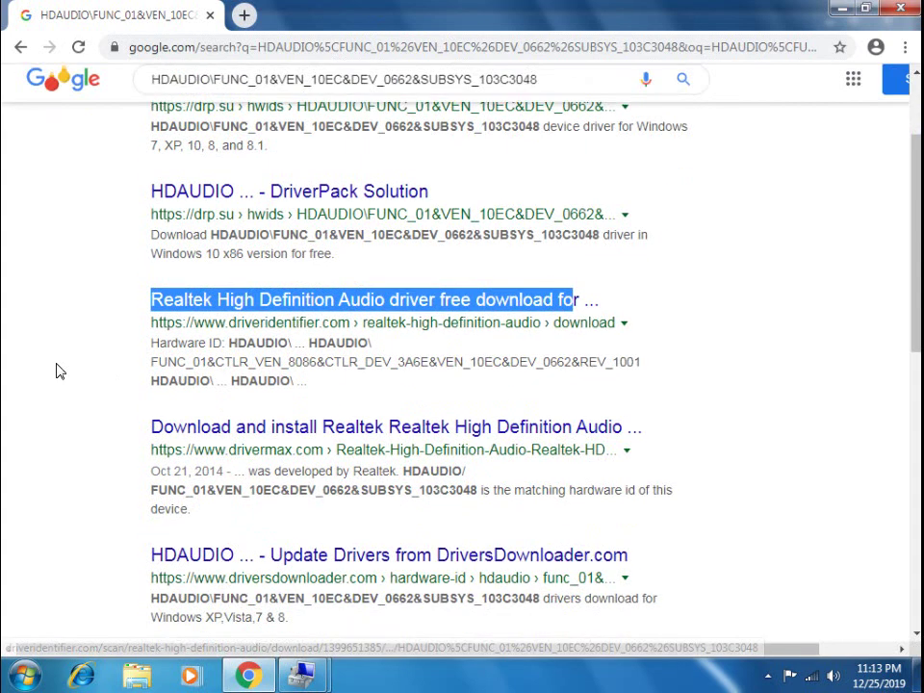
scroll(183, 361, "down", 1)
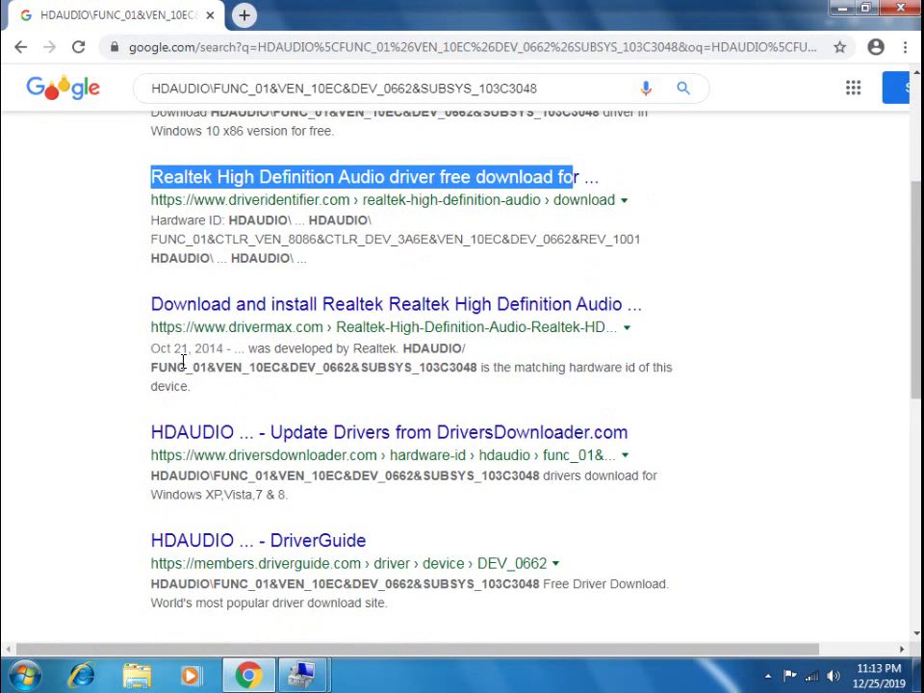
scroll(183, 364, "down", 1)
scroll(176, 371, "up", 2)
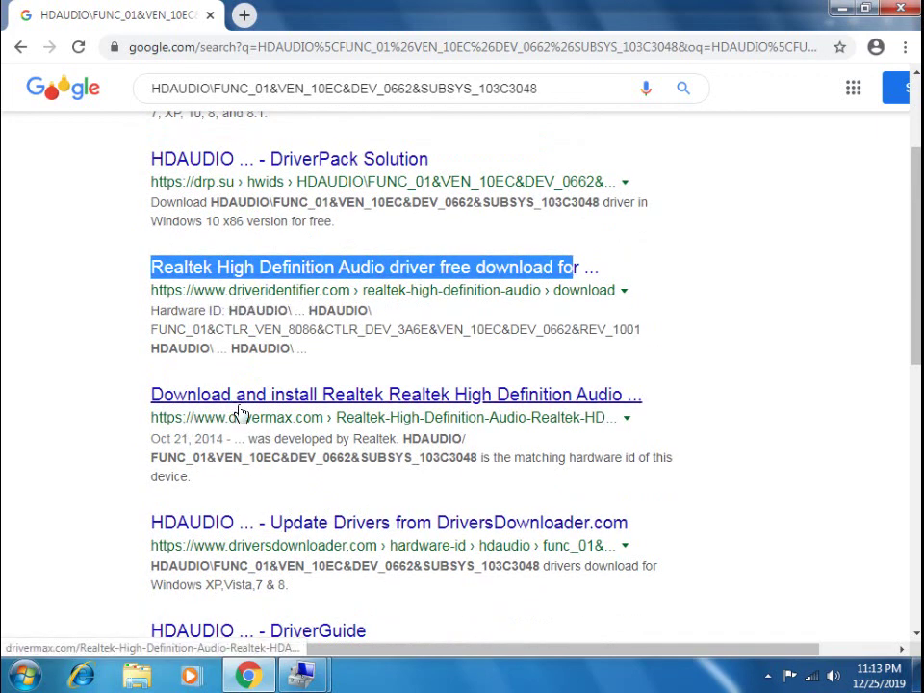
scroll(330, 406, "down", 2)
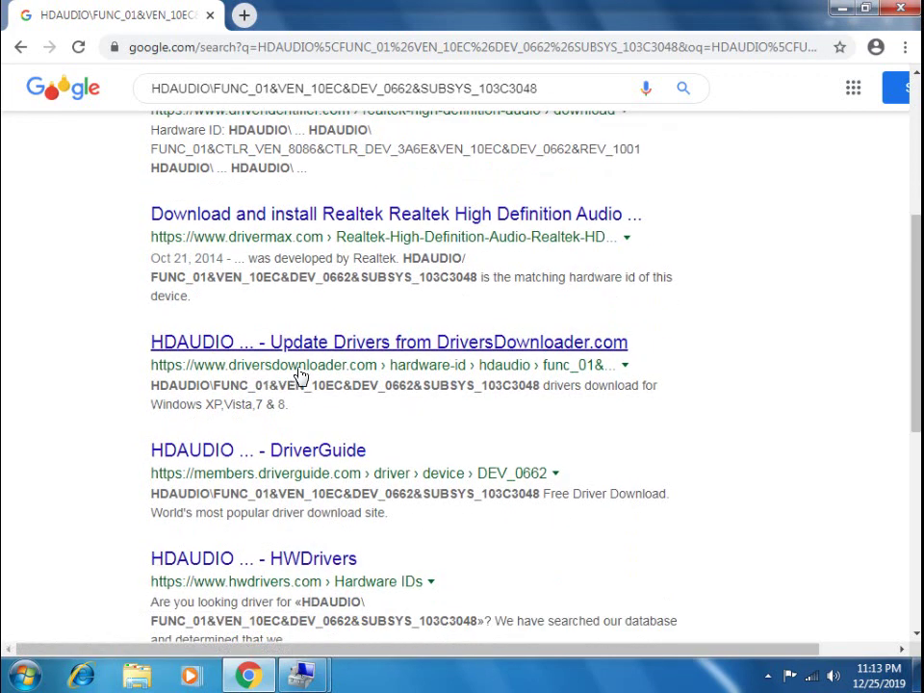
scroll(326, 380, "down", 3)
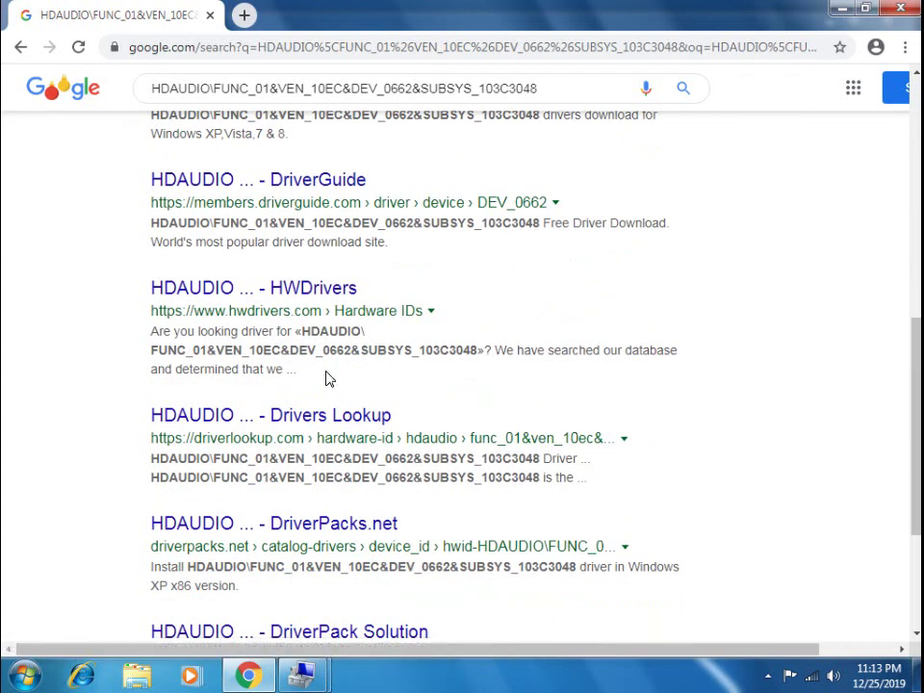
scroll(327, 378, "down", 2)
scroll(328, 379, "up", 9)
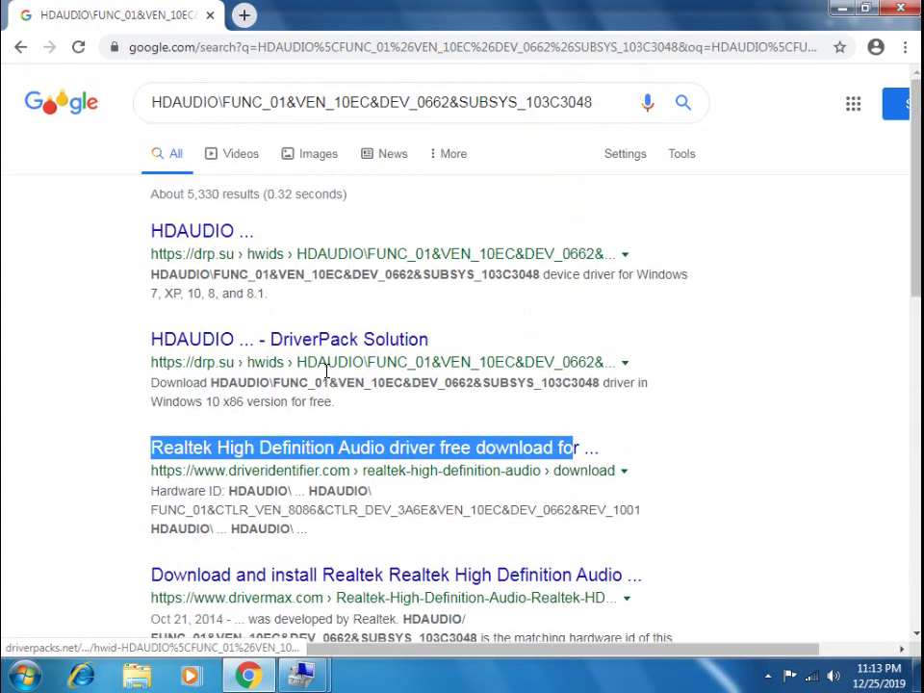
left_click(237, 235)
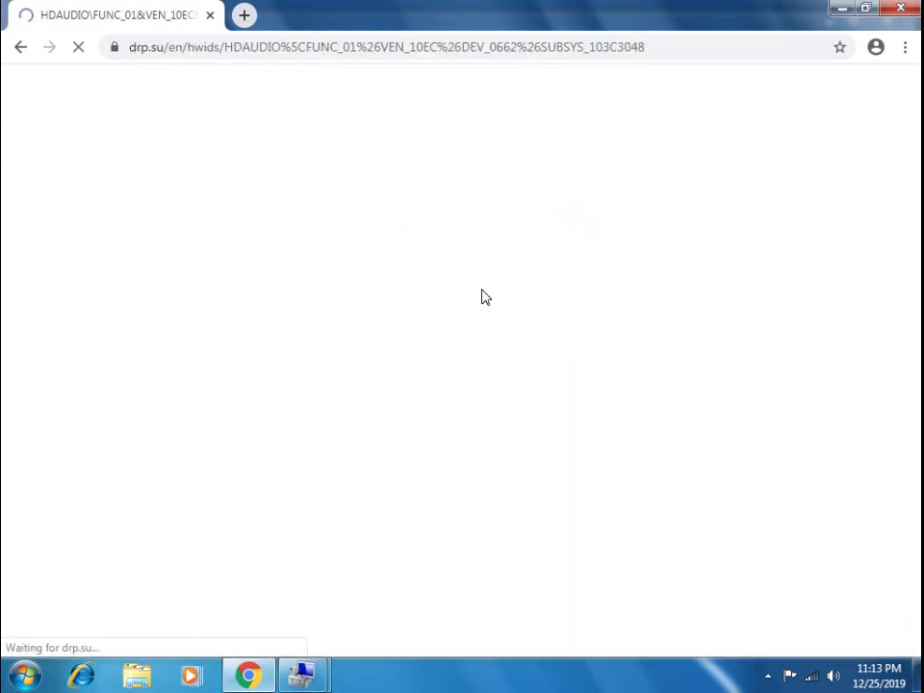
Step: Start the Realtek driver zip download from drp.su's Download driver section, then cancel it
scroll(192, 412, "down", 4)
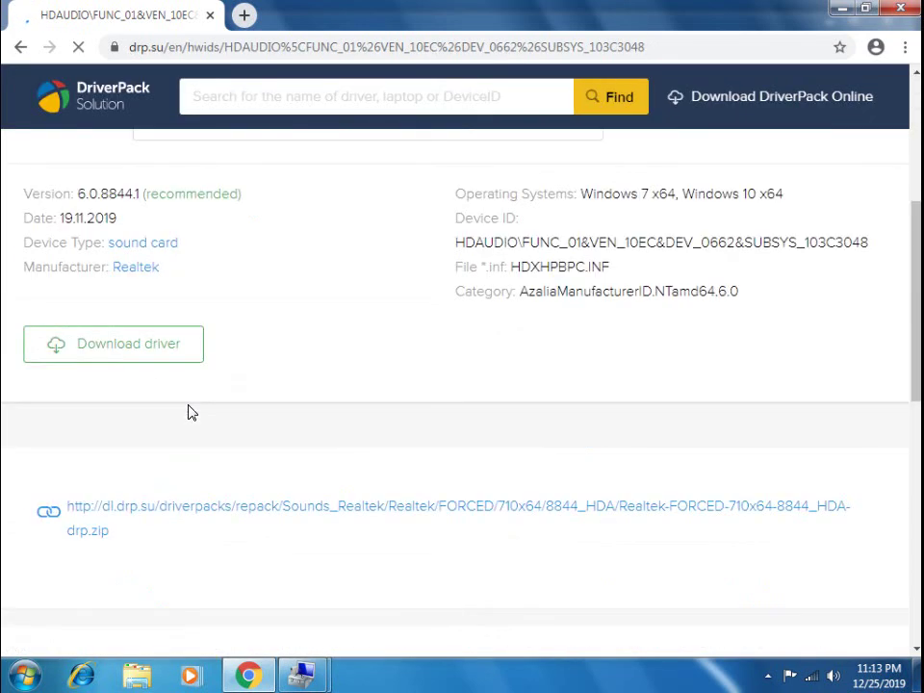
scroll(552, 403, "down", 1)
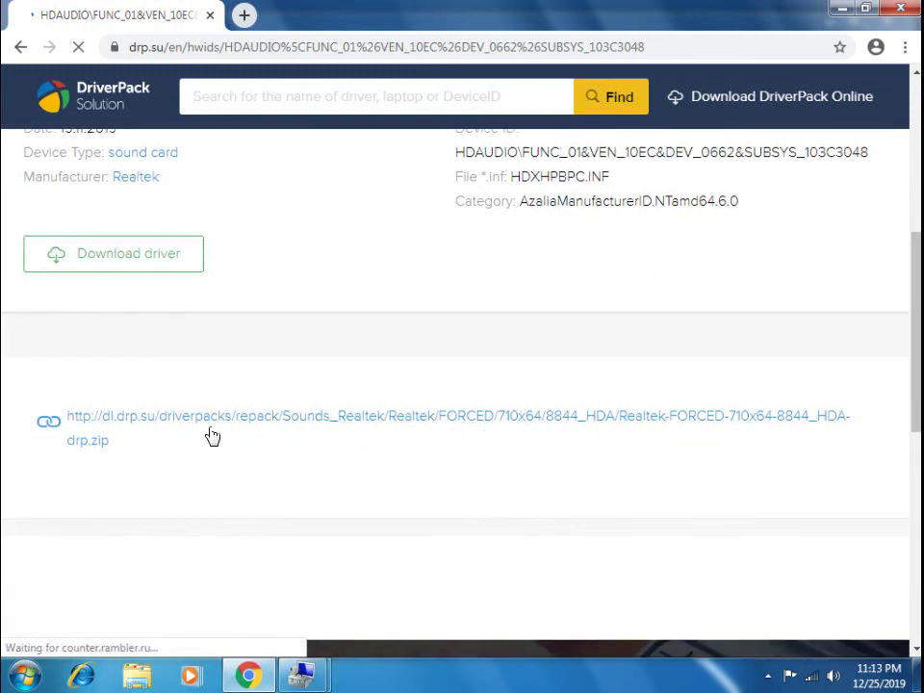
left_click(465, 424)
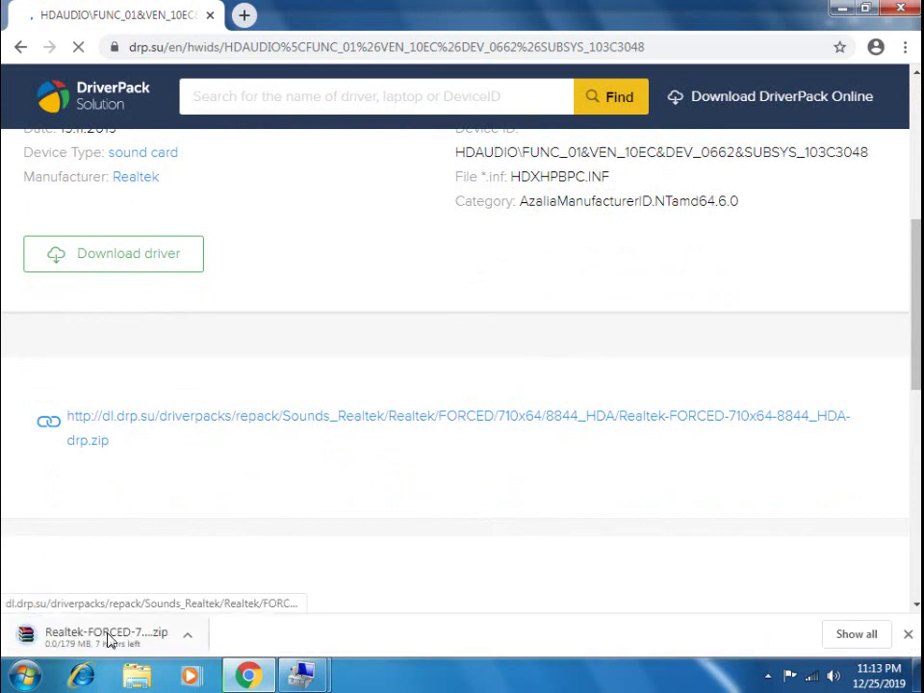
left_click(186, 642)
left_click(207, 607)
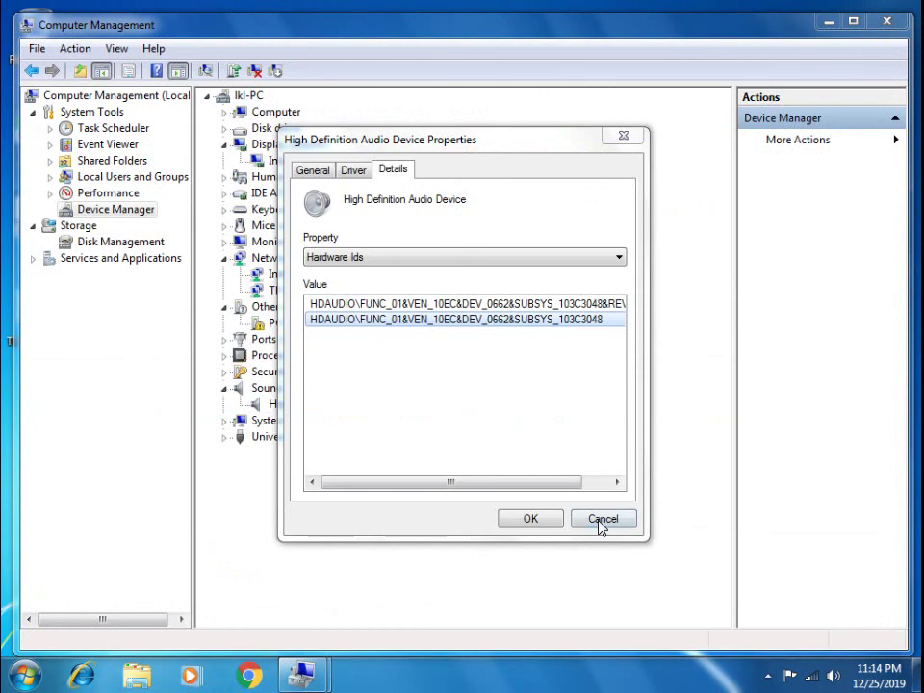
Step: Cancel the audio device's Properties, minimize Computer Management, and show the hidden notification-area icons
left_click(602, 521)
left_click(828, 21)
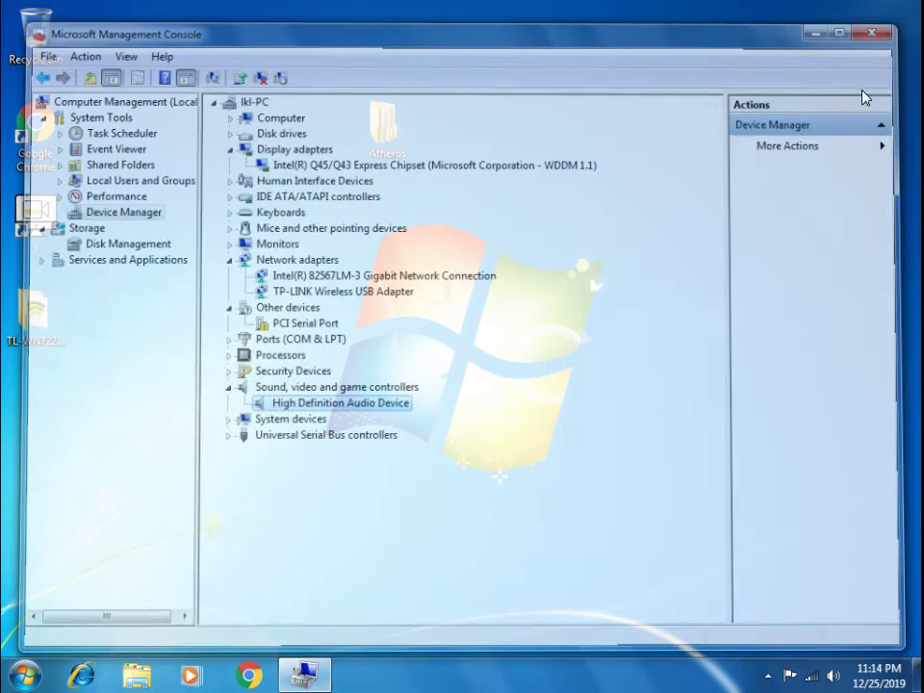
left_click(767, 676)
left_click(746, 589)
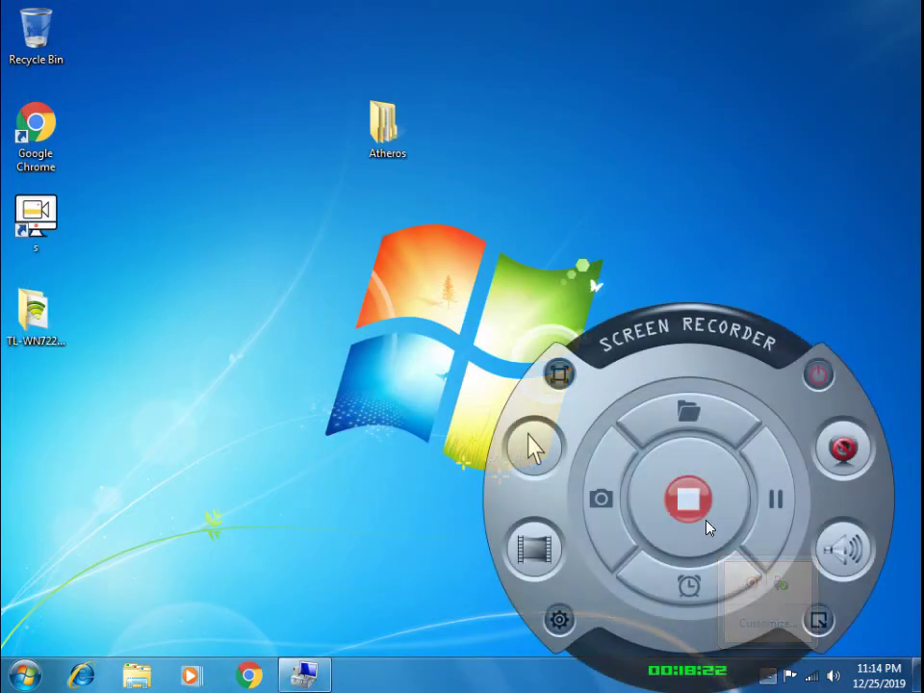